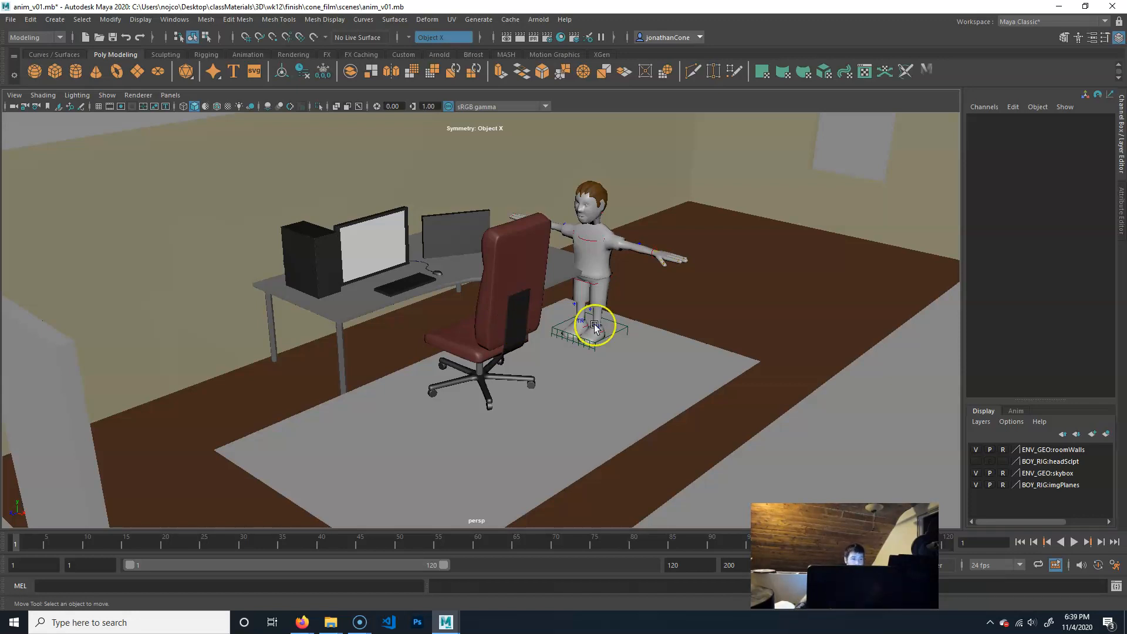
Step: Examine the boy rig, the desk and the chair in the room from several angles
mouse_move(599, 306)
left_mouse_down("alt")
mouse_move(687, 327)
mouse_move(653, 338)
mouse_move(603, 312)
left_mouse_up("alt")
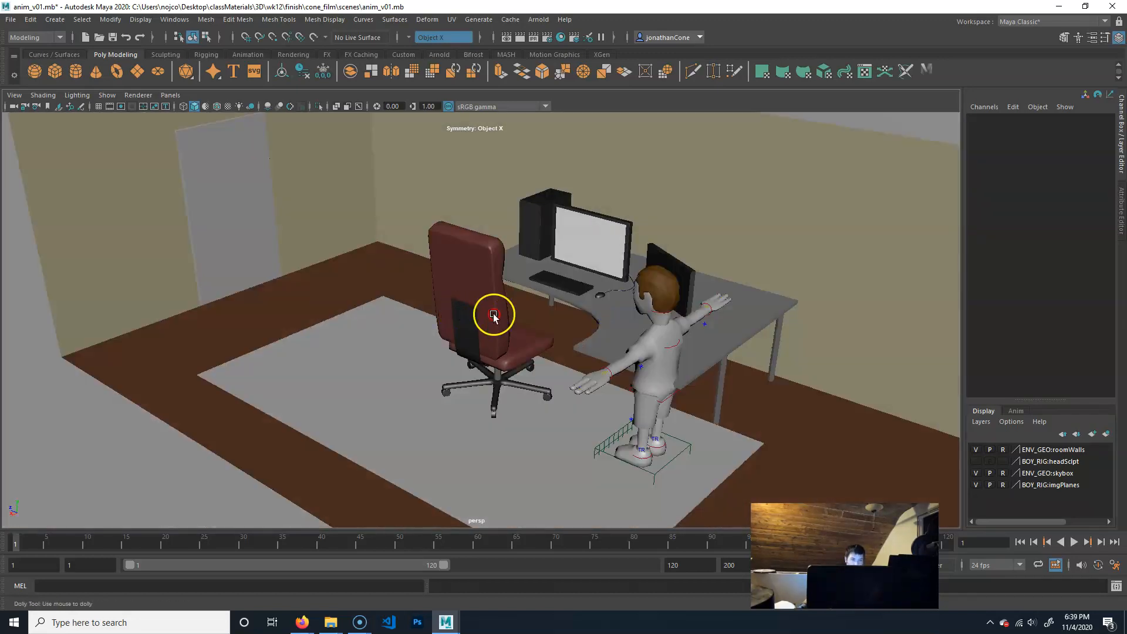
right_click_drag(494, 315, 581, 275, "alt")
middle_click_drag(713, 365, 546, 286, "alt")
left_click_drag(615, 364, 747, 448)
left_click(846, 303)
right_click_drag(782, 388, 549, 405, "alt")
left_click_drag(563, 412, 616, 399, "alt")
right_click_drag(566, 377, 643, 404, "alt")
middle_click_drag(640, 404, 601, 390, "alt")
left_click_drag(601, 389, 620, 388, "alt")
left_click_drag(451, 347, 479, 351, "alt")
middle_click_drag(495, 302, 560, 294, "alt")
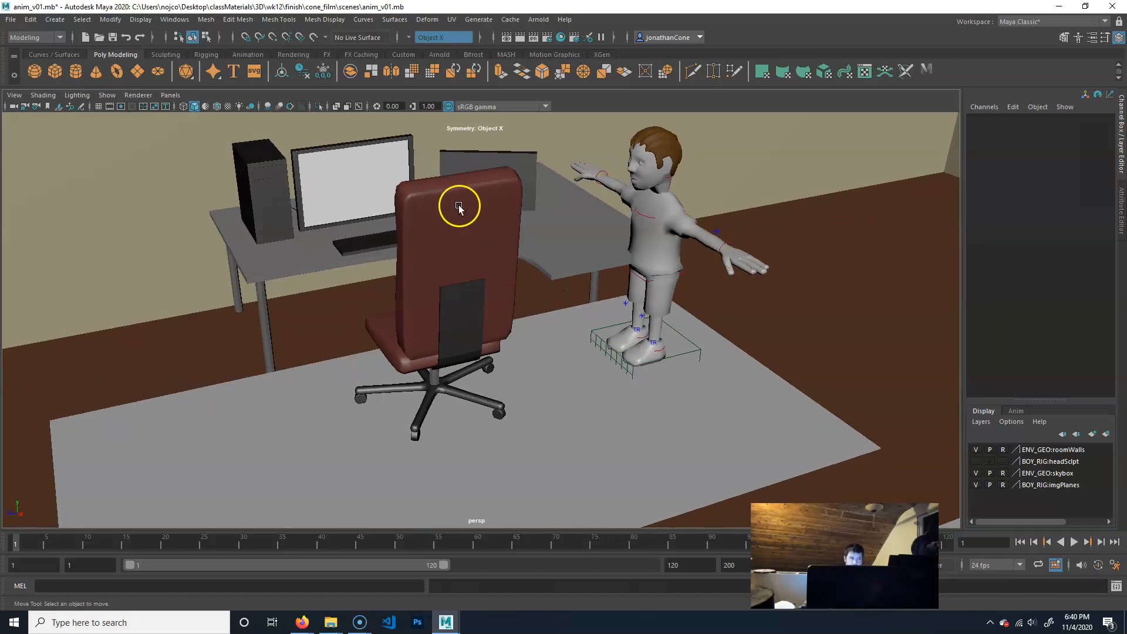
Step: Hide every object type in the perspective view except polygons
left_click(105, 96)
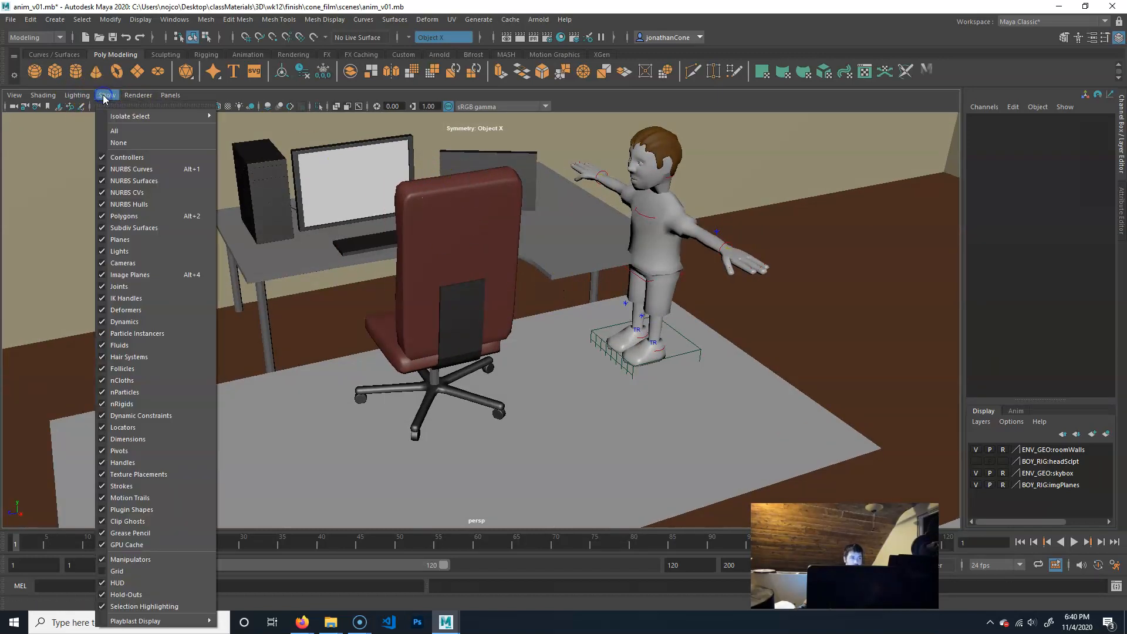
left_click(119, 144)
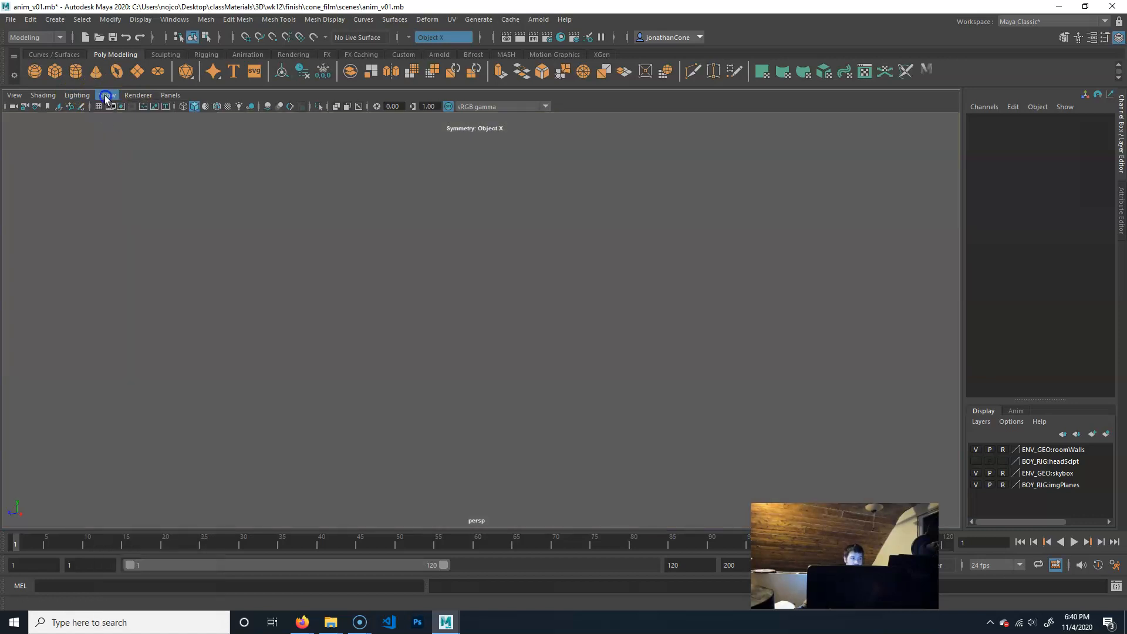
left_click(107, 96)
left_click(124, 216)
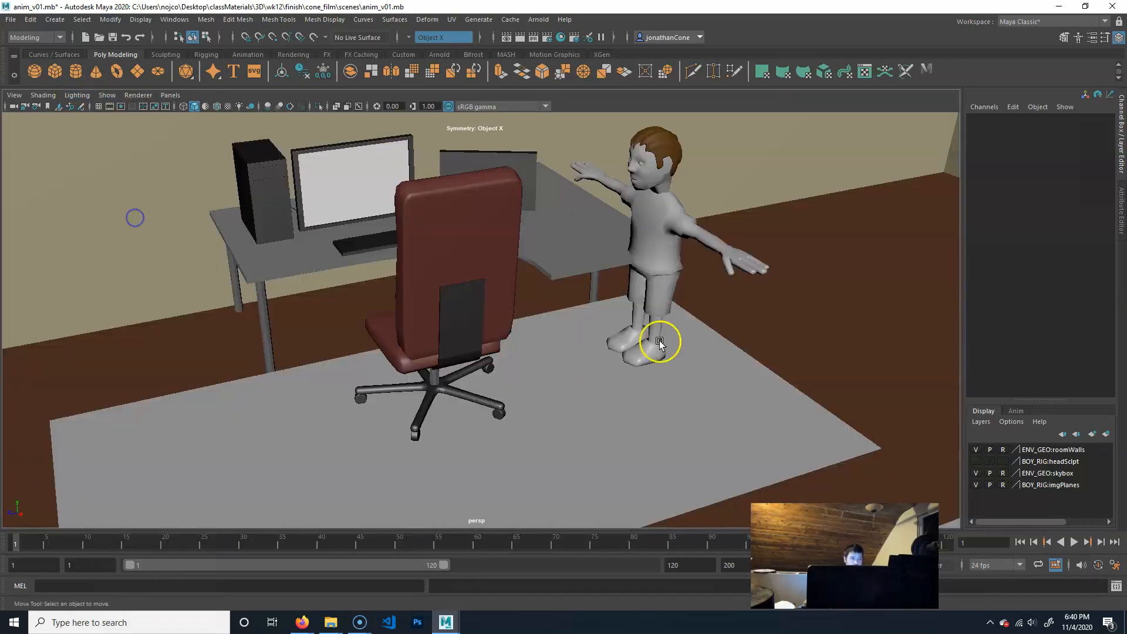
left_click_drag(748, 418, 477, 327, "alt")
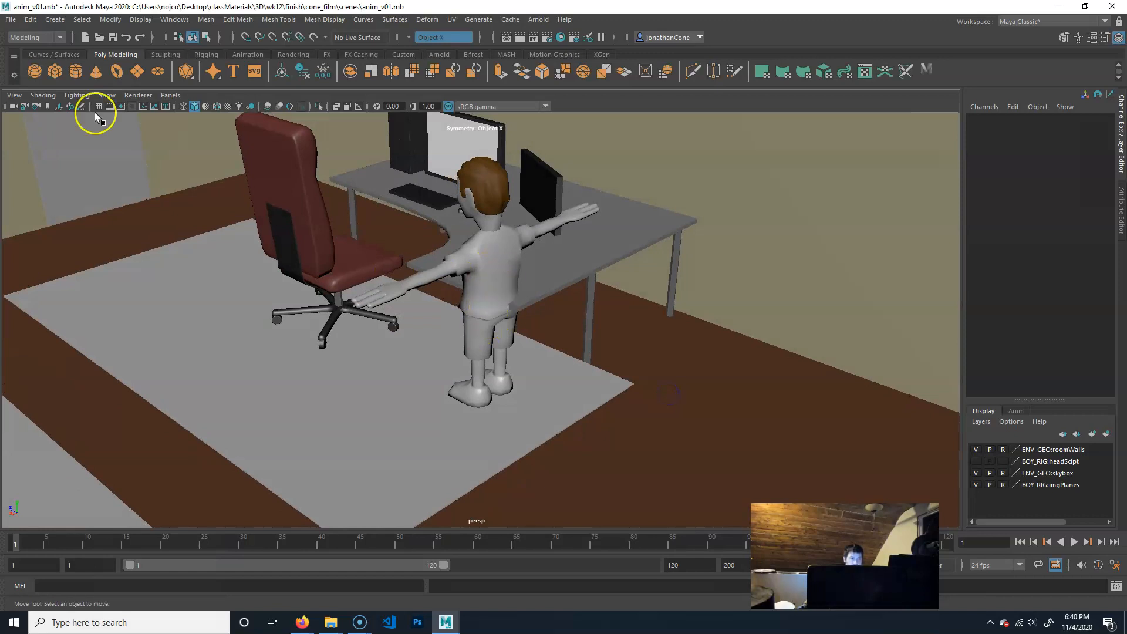
Step: Make IK handles and locators visible in the perspective view alongside the polygons
left_click(106, 95)
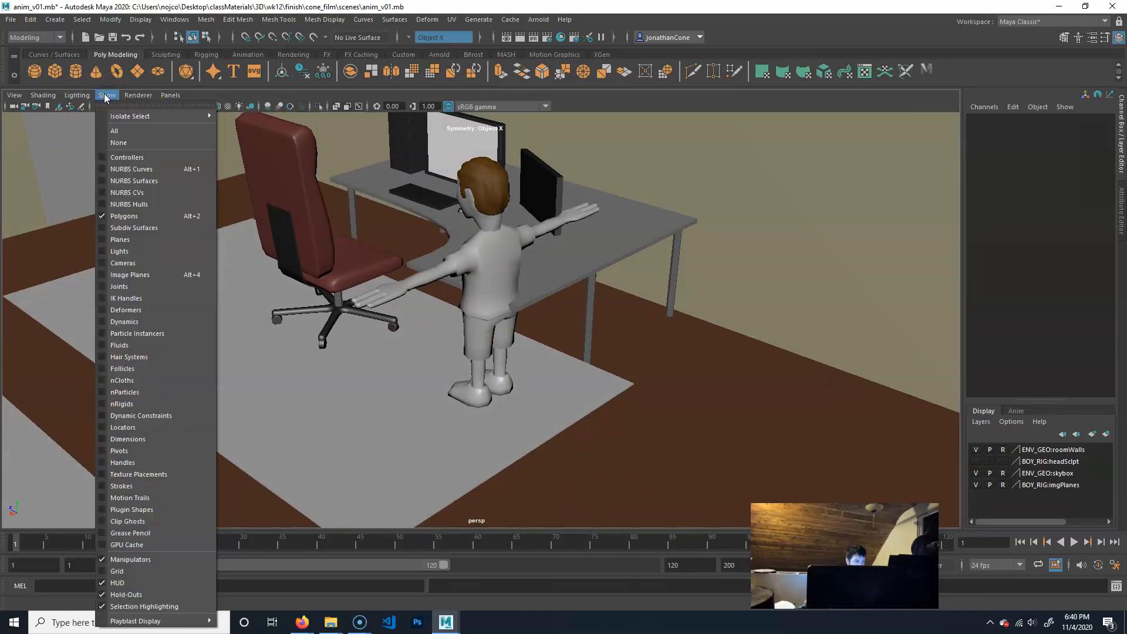
left_click(138, 298)
left_click_drag(490, 376, 581, 387, "alt")
right_click_drag(499, 348, 541, 351, "alt")
middle_click_drag(524, 329, 485, 330, "alt")
left_click_drag(485, 330, 507, 346, "alt")
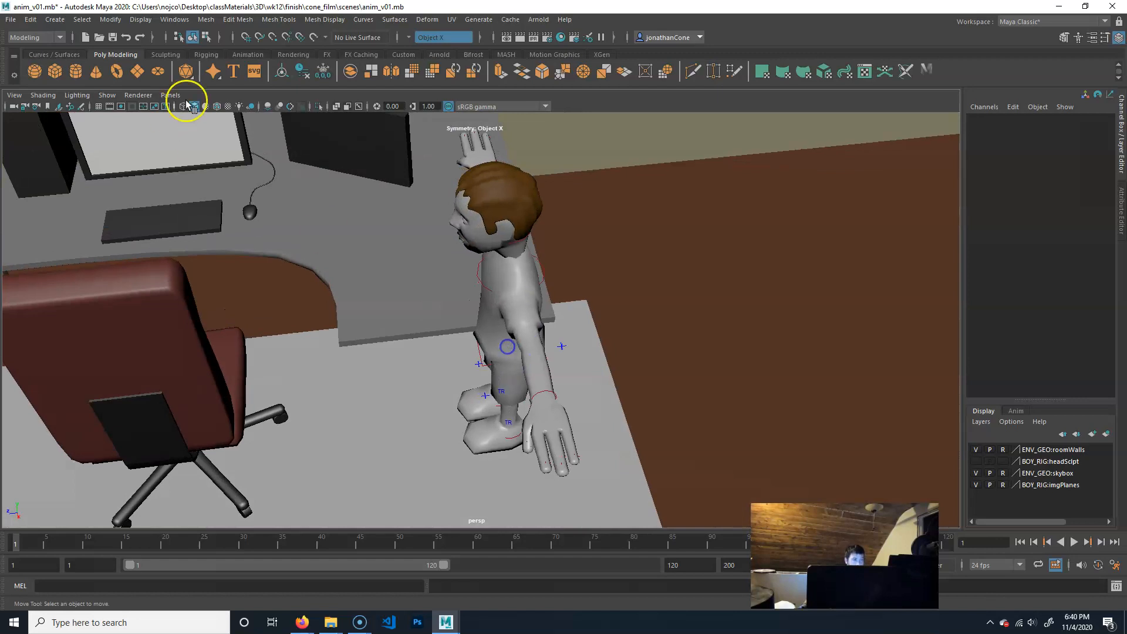
left_click(107, 95)
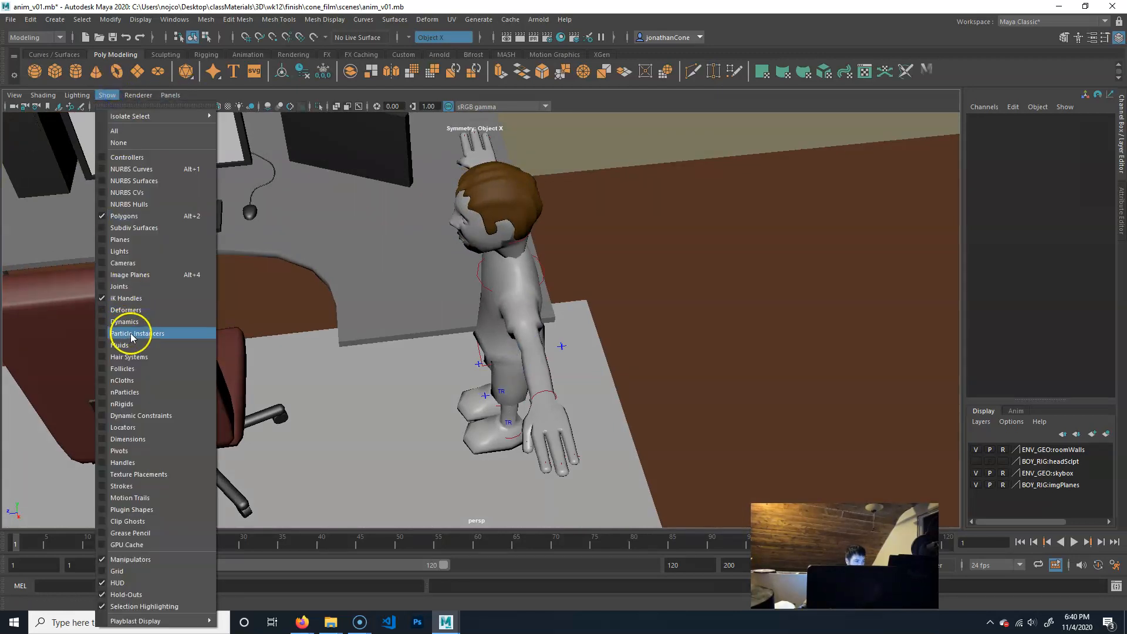
left_click(142, 428)
left_click_drag(143, 434, 576, 386, "alt")
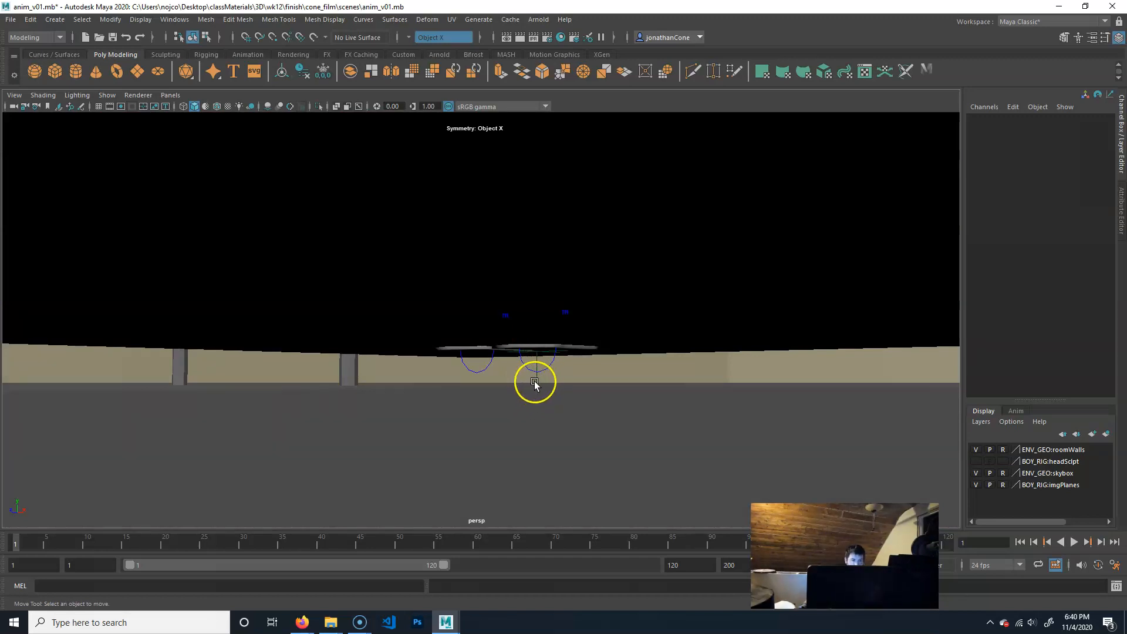
Step: Select the boy rig's reference locators beneath the feet and switch the view to wireframe display
left_click(541, 378)
left_click_drag(599, 385, 573, 378, "alt")
right_click_drag(386, 362, 693, 376, "alt")
right_click_drag(423, 361, 644, 387, "alt")
left_click_drag(644, 390, 639, 395, "alt")
right_click_drag(807, 377, 458, 365, "alt")
left_click_drag(604, 366, 560, 374, "alt")
key("4")
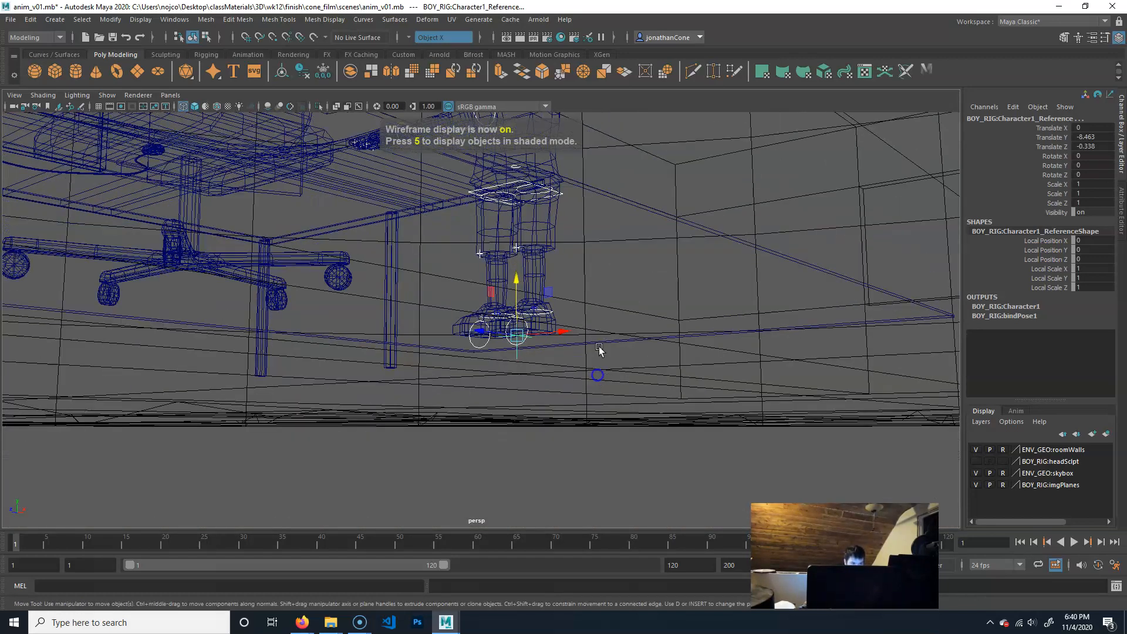
left_click_drag(613, 285, 631, 275)
left_click_drag(509, 369, 519, 354)
left_click_drag(556, 448, 501, 379)
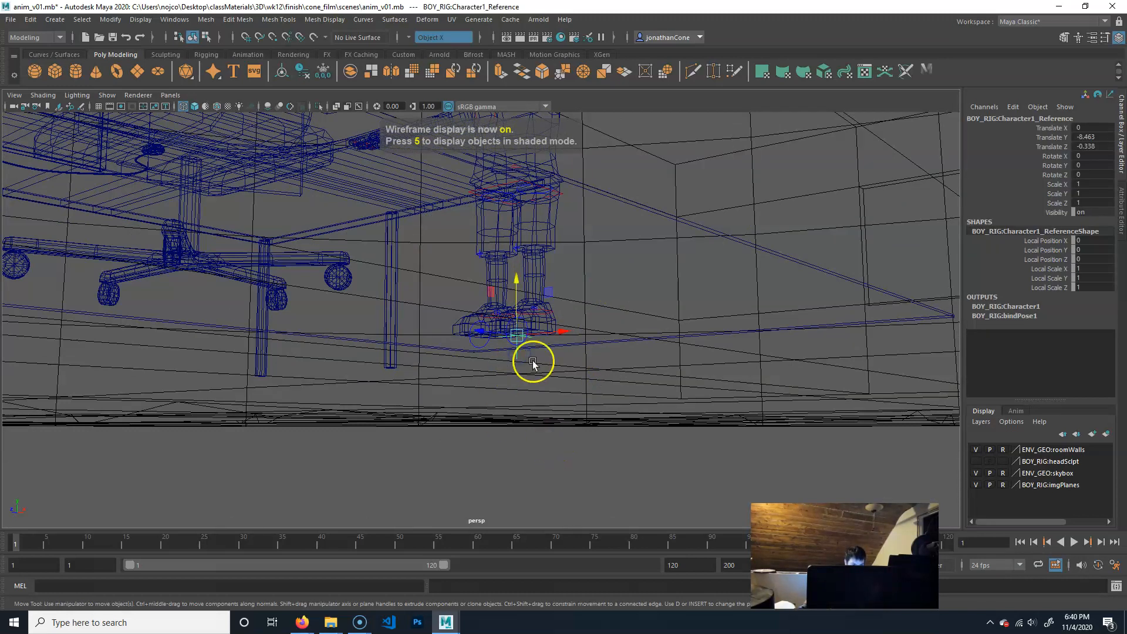
right_click_drag(500, 379, 539, 364, "alt")
left_click_drag(538, 365, 505, 402, "alt")
left_click_drag(489, 354, 528, 424)
right_click_drag(365, 361, 616, 390, "alt")
left_click_drag(570, 388, 616, 353, "alt")
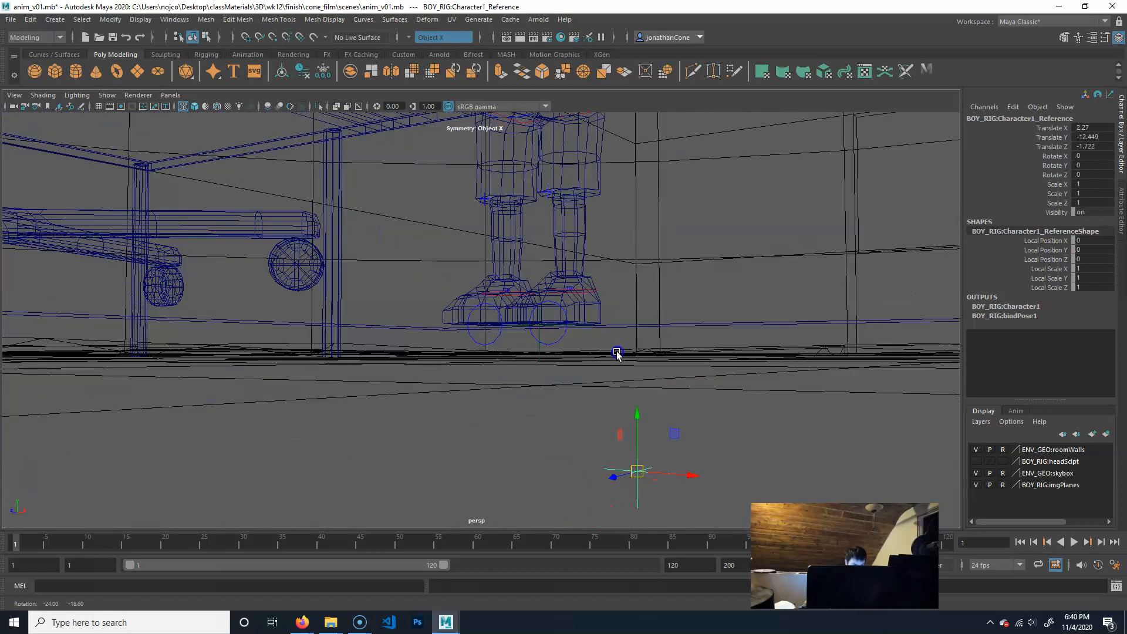
key("ctrl+z")
Step: Select both the Character1_Reference locator and the Character1_Ctrl_Reference control at the boy's feet
right_click_drag(366, 359, 582, 354, "alt")
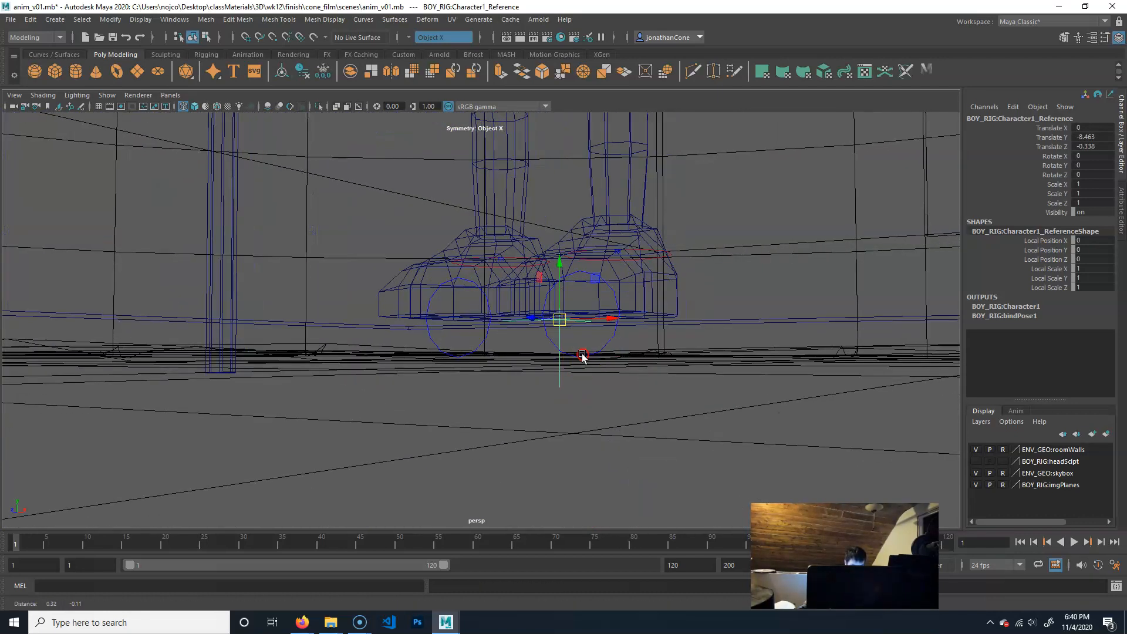
middle_click_drag(582, 355, 532, 334, "alt")
left_click_drag(558, 296, 673, 303)
left_click_drag(491, 339, 517, 335)
key("ctrl+z")
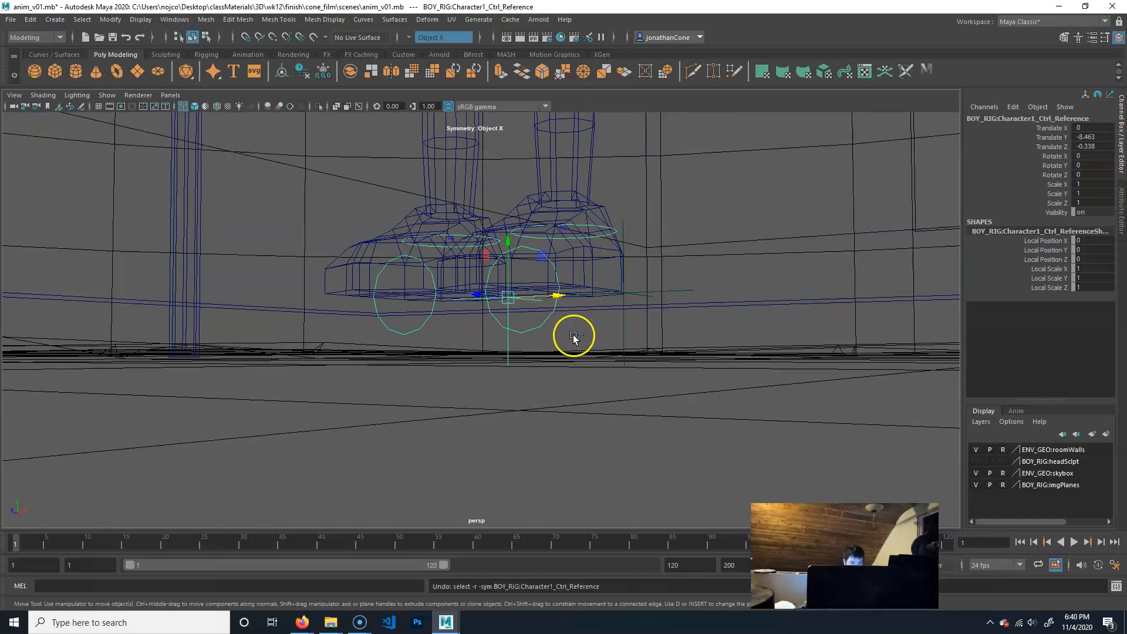
key("ctrl+z")
left_click_drag(488, 350, 535, 342)
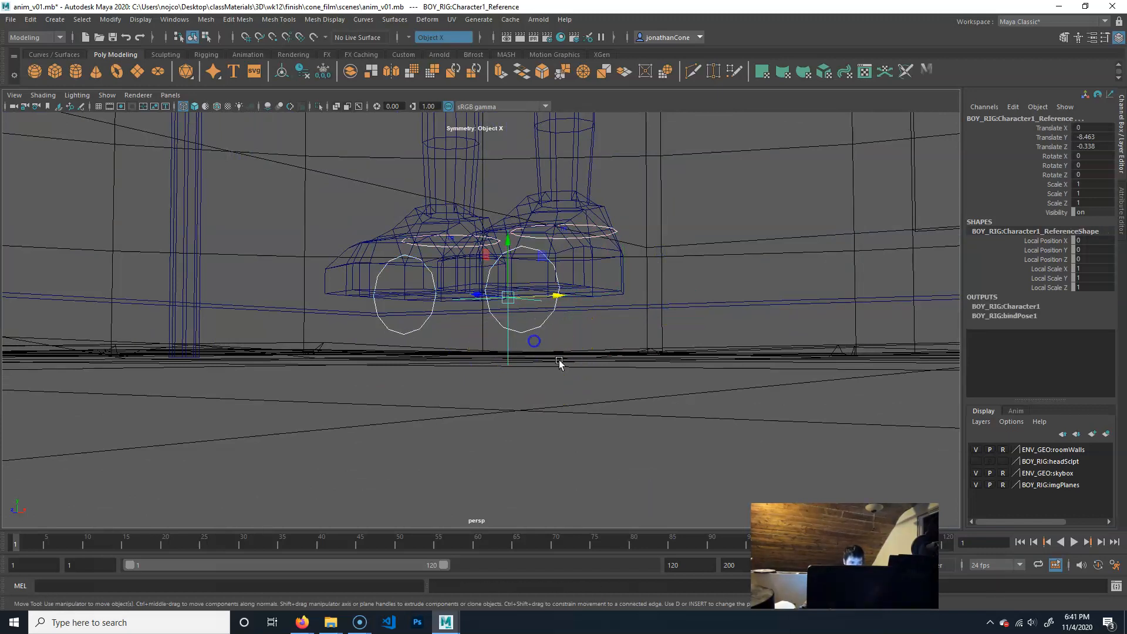
Step: Restore shaded display and move the boy rig across the room beside the doorway, to Translate X 0.251 and Translate Z 43.071
mouse_move(541, 351)
right_mouse_down("alt")
mouse_move(589, 319)
mouse_move(347, 347)
right_mouse_up("alt")
left_click_drag(420, 317, 445, 355, "alt")
key("5")
right_click_drag(464, 357, 347, 380, "alt")
middle_click_drag(468, 368, 502, 360, "alt")
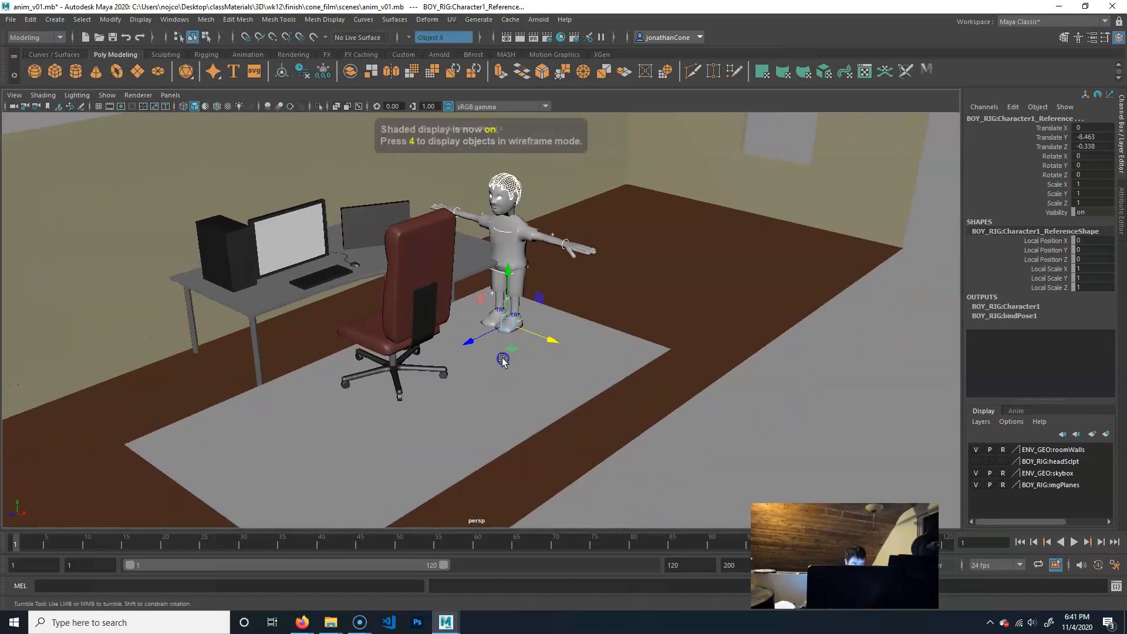
left_click_drag(502, 359, 495, 364, "alt")
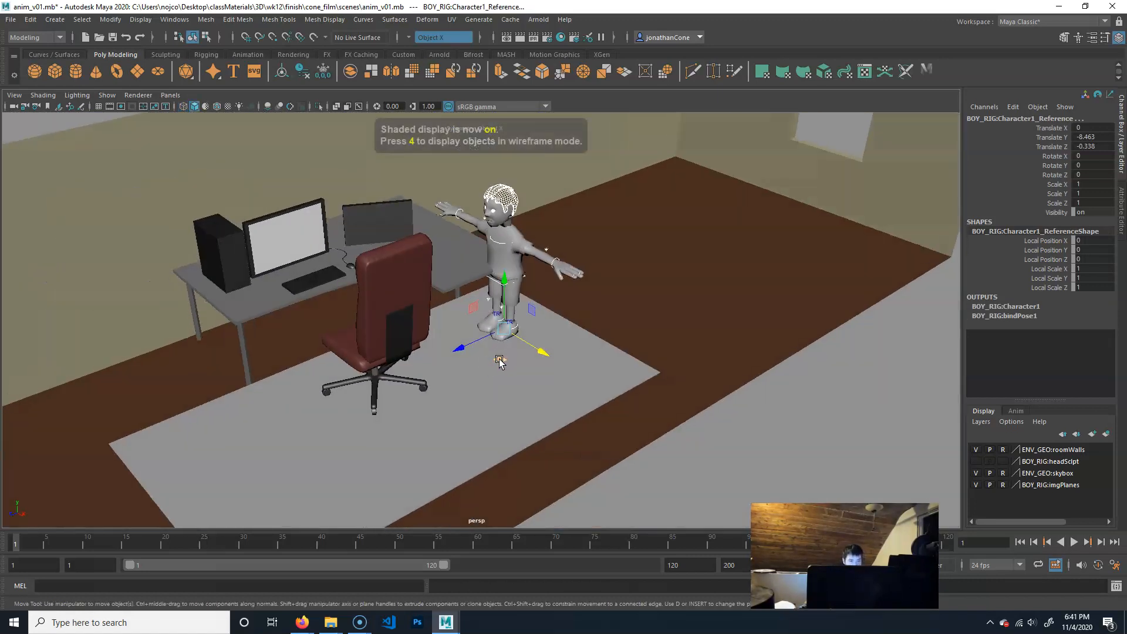
left_click_drag(499, 360, 144, 502)
middle_click_drag(314, 394, 479, 352, "alt")
left_click_drag(479, 352, 538, 372, "alt")
right_click_drag(537, 373, 516, 384, "alt")
left_click_drag(517, 384, 492, 402, "alt")
middle_click_drag(448, 450, 381, 495)
Step: Rotate the boy rig to face the desk side of the room, adjust its position near the doorway, and deselect it
key("e")
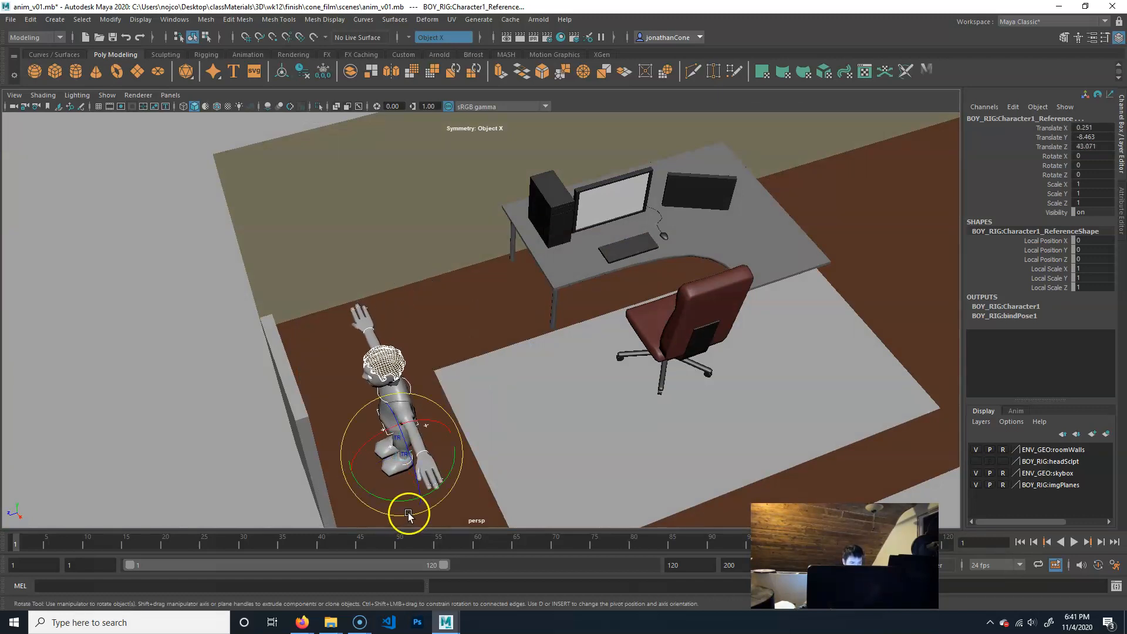
left_click_drag(435, 487, 595, 382)
key("w")
left_click_drag(383, 276, 372, 292)
right_click_drag(563, 376, 516, 378, "alt")
left_click_drag(632, 381, 586, 386, "alt")
left_click(196, 350)
right_click_drag(403, 367, 496, 395, "alt")
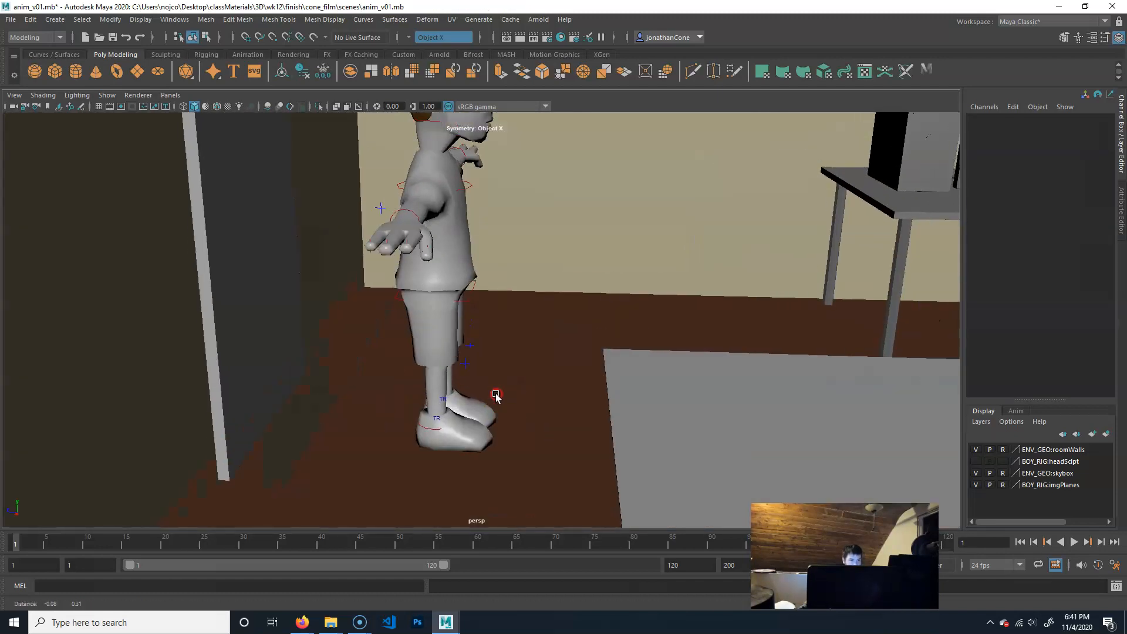
left_click_drag(497, 396, 529, 402, "alt")
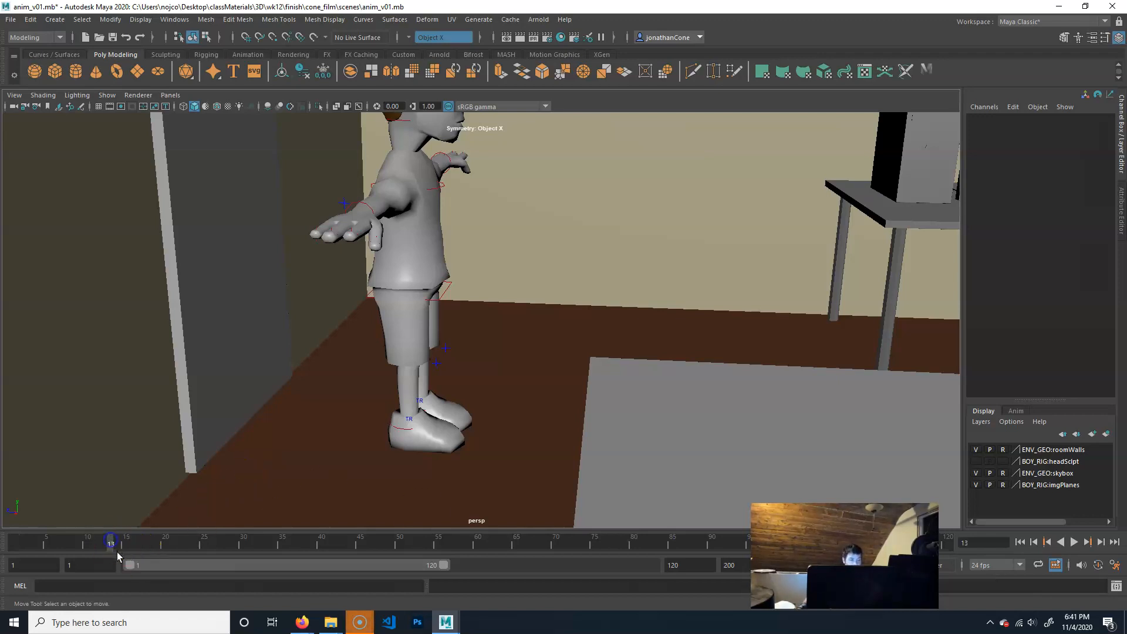
Step: Key the hips effector lowered to Translate Y 5.572 at frame 1 so the knees bend, and enable automatic keyframing
left_click(203, 543)
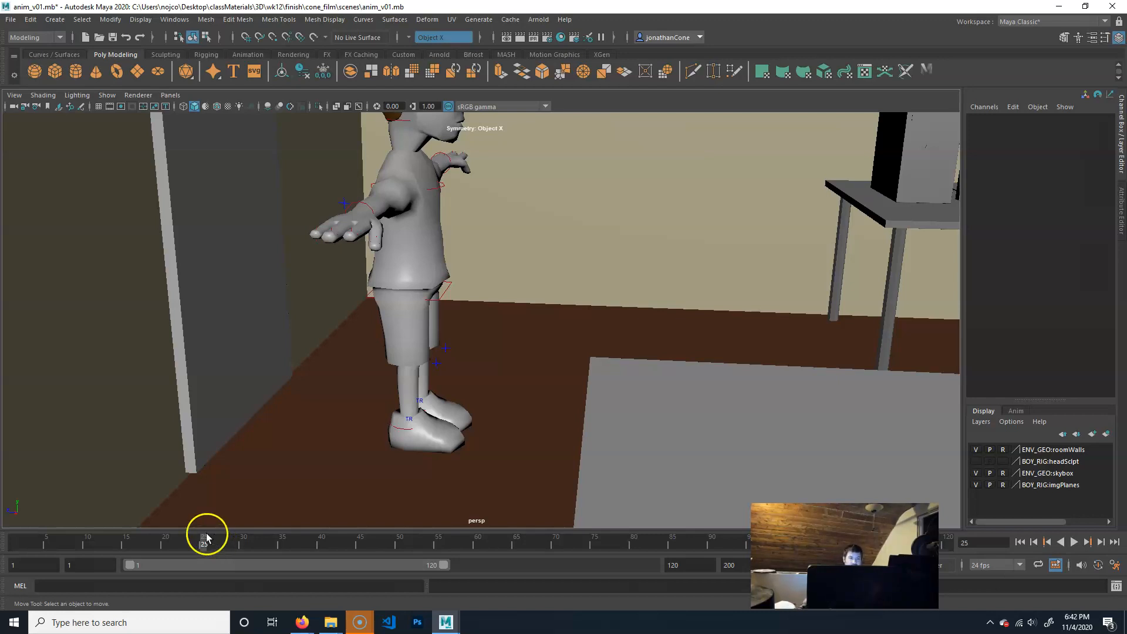
left_click(442, 299)
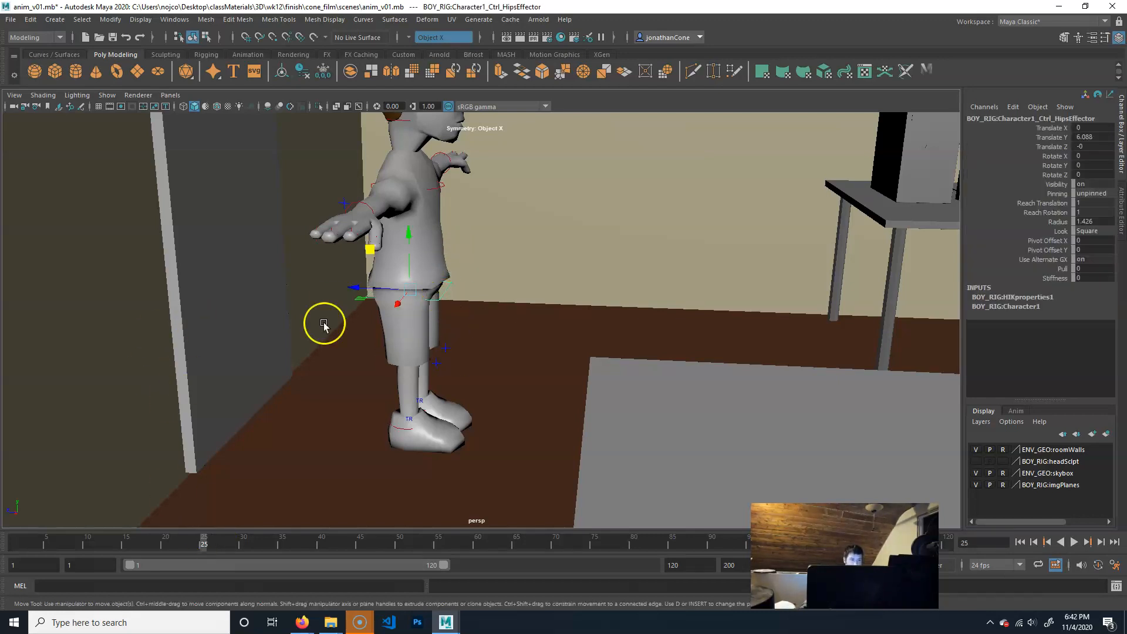
right_click_drag(325, 324, 415, 332, "alt")
middle_click_drag(415, 332, 488, 348, "alt")
left_click_drag(198, 540, 138, 541)
left_click_drag(15, 541, 7, 539)
left_click_drag(395, 426, 361, 392, "alt")
left_click_drag(361, 169, 366, 163)
middle_click_drag(198, 452, 227, 458, "alt")
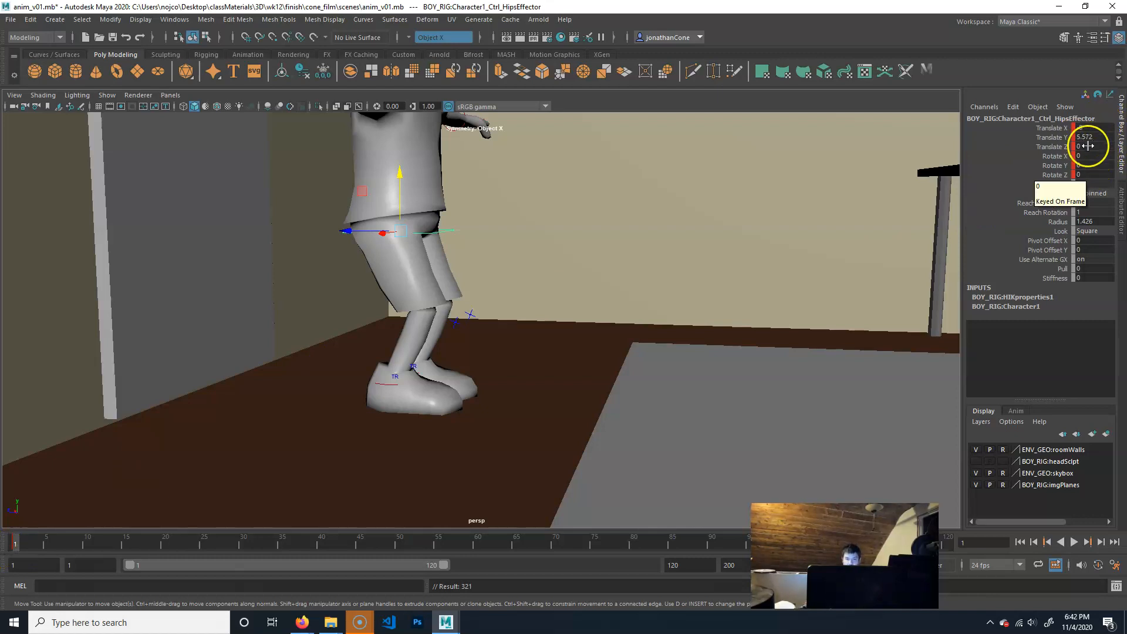
left_click(1100, 568)
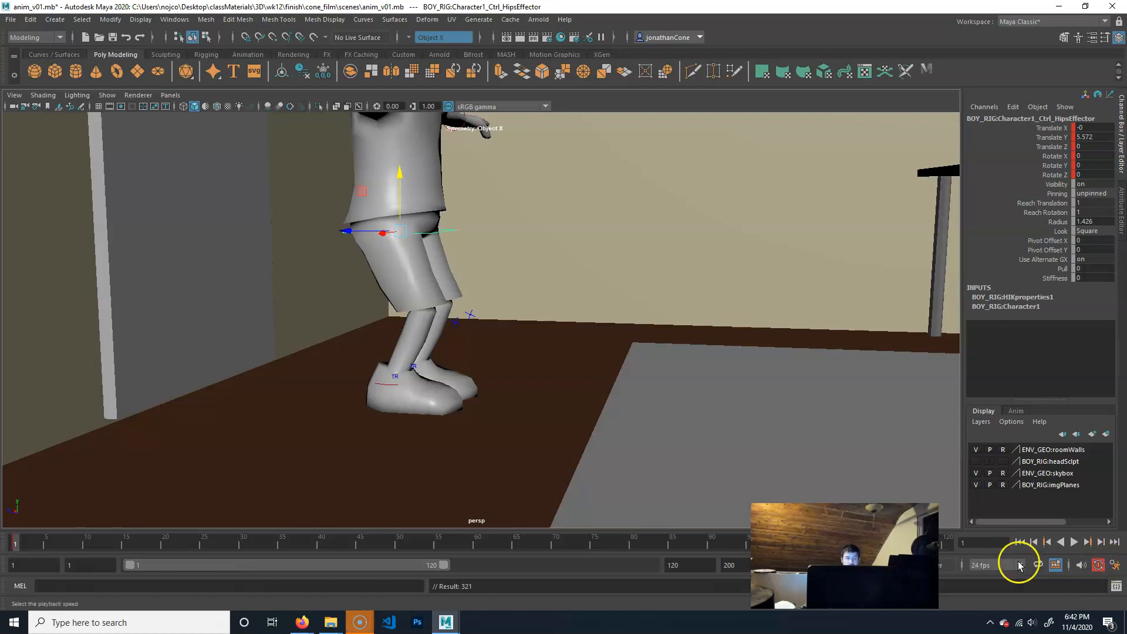
left_click(133, 544)
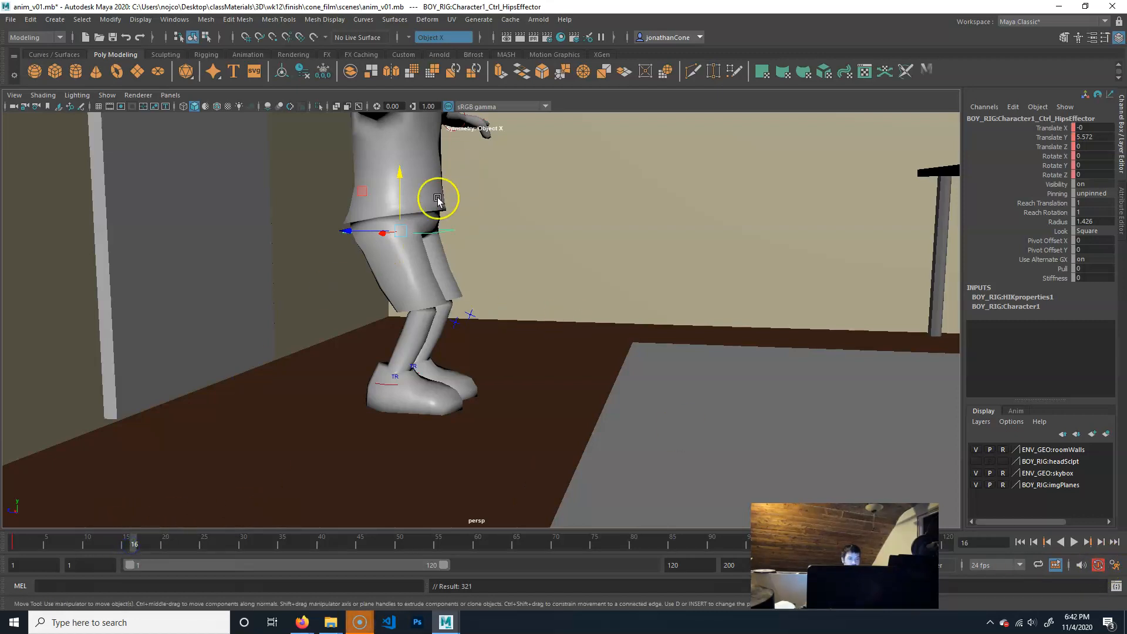
left_click_drag(361, 191, 395, 166)
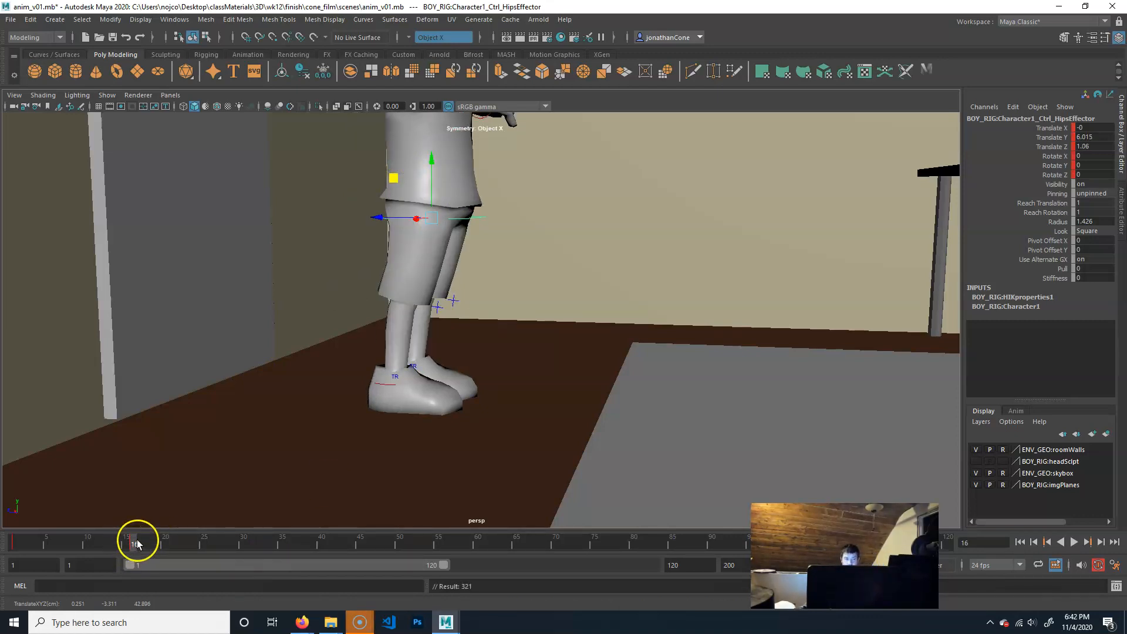
key("ctrl+z")
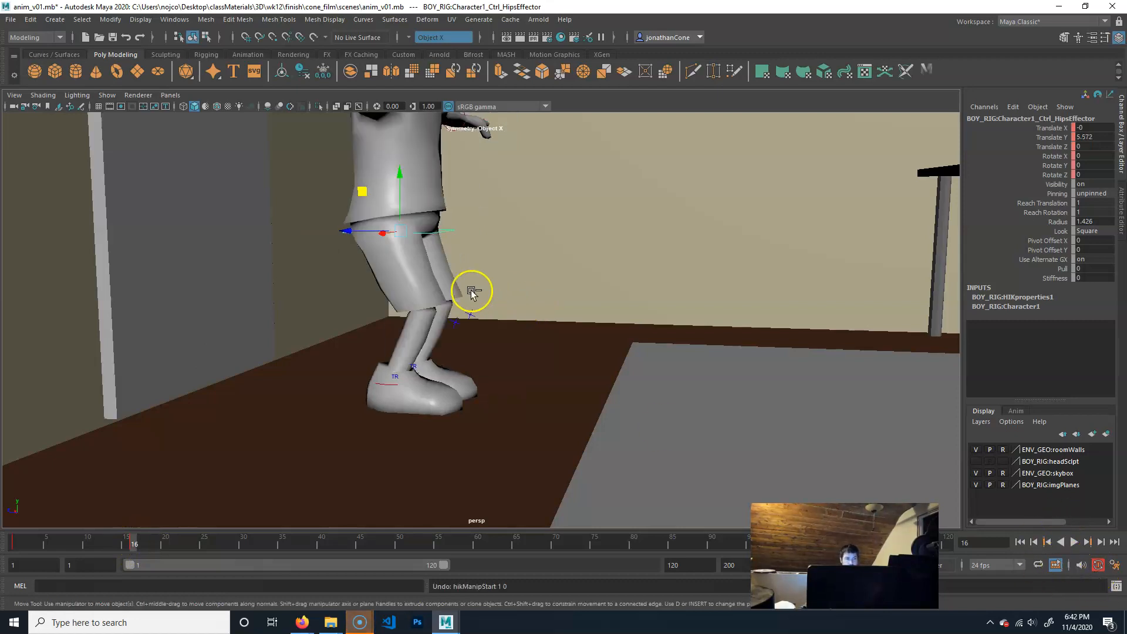
left_click(18, 544)
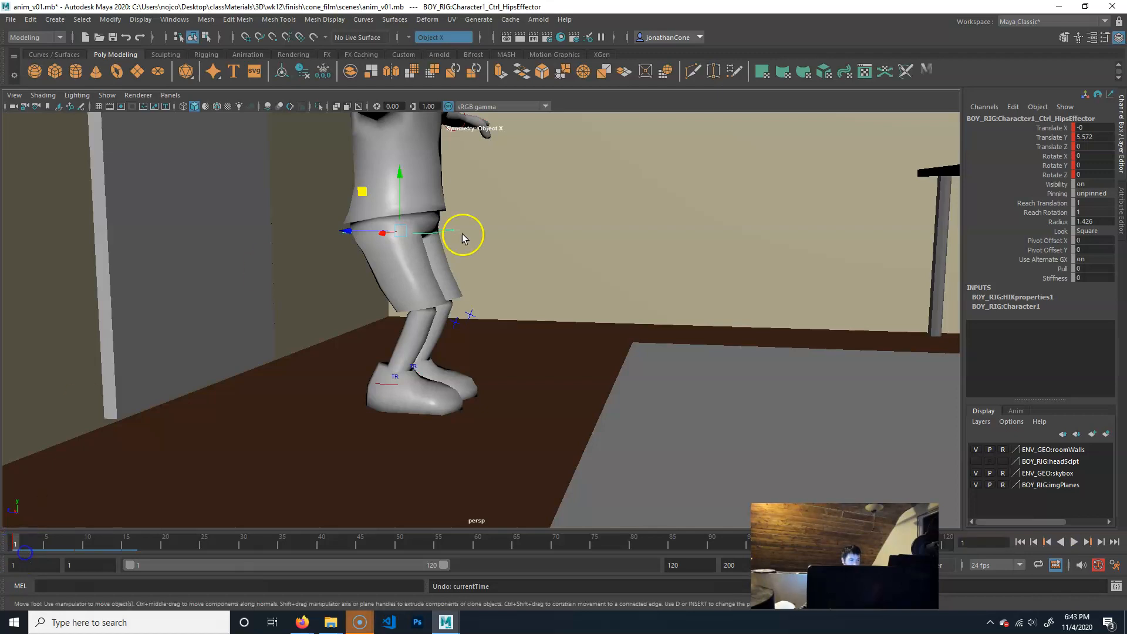
Step: At frame 1, move the left ankle effector backward to Translate Z -2.219 so the left foot sits behind the right
left_click_drag(355, 343, 417, 398, "alt")
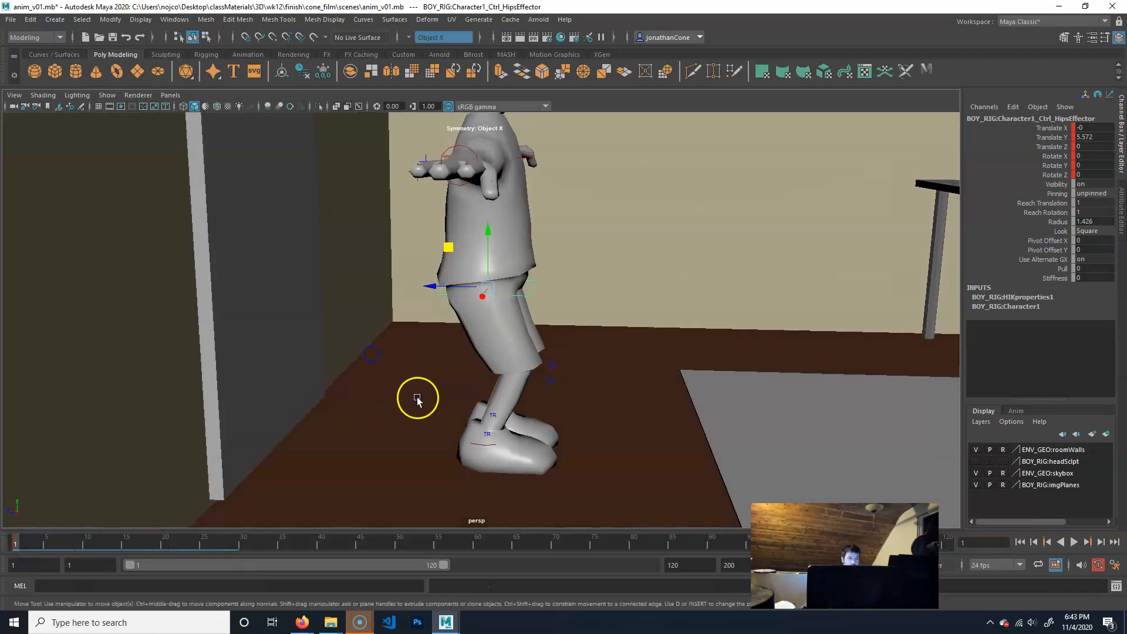
right_click_drag(438, 395, 495, 387, "alt")
middle_click_drag(495, 388, 498, 370, "alt")
left_click_drag(506, 396, 441, 304, "alt")
left_click(371, 334)
right_click_drag(370, 334, 491, 353, "alt")
middle_click_drag(490, 352, 495, 327, "alt")
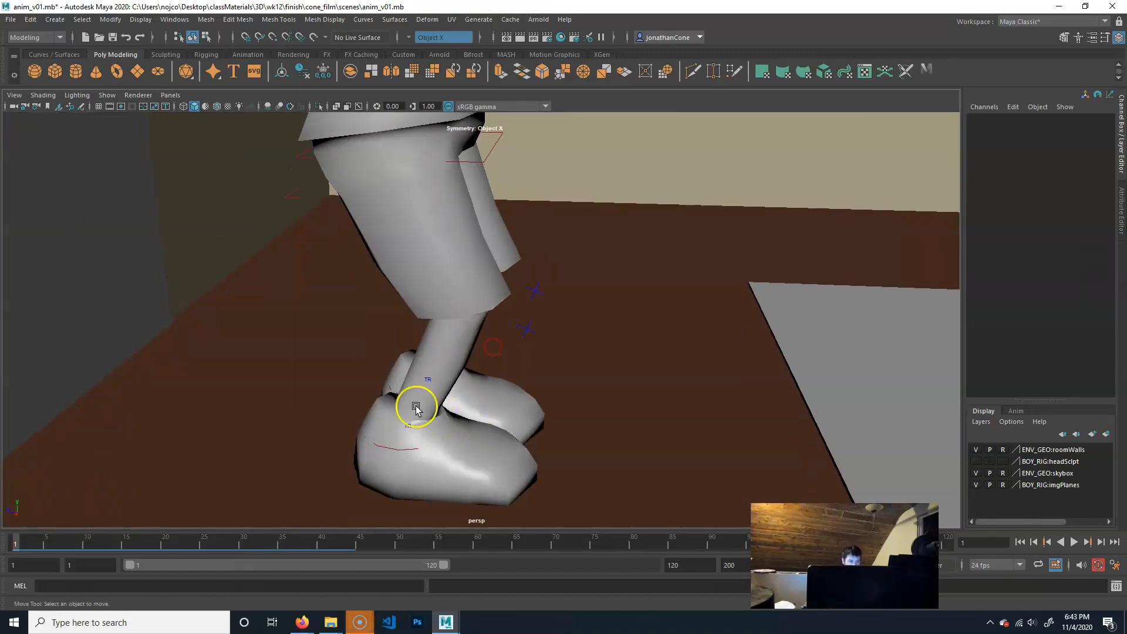
left_click(389, 389)
left_click_drag(372, 373, 408, 364)
middle_click_drag(448, 306, 487, 337, "alt")
left_click_drag(420, 335, 419, 339)
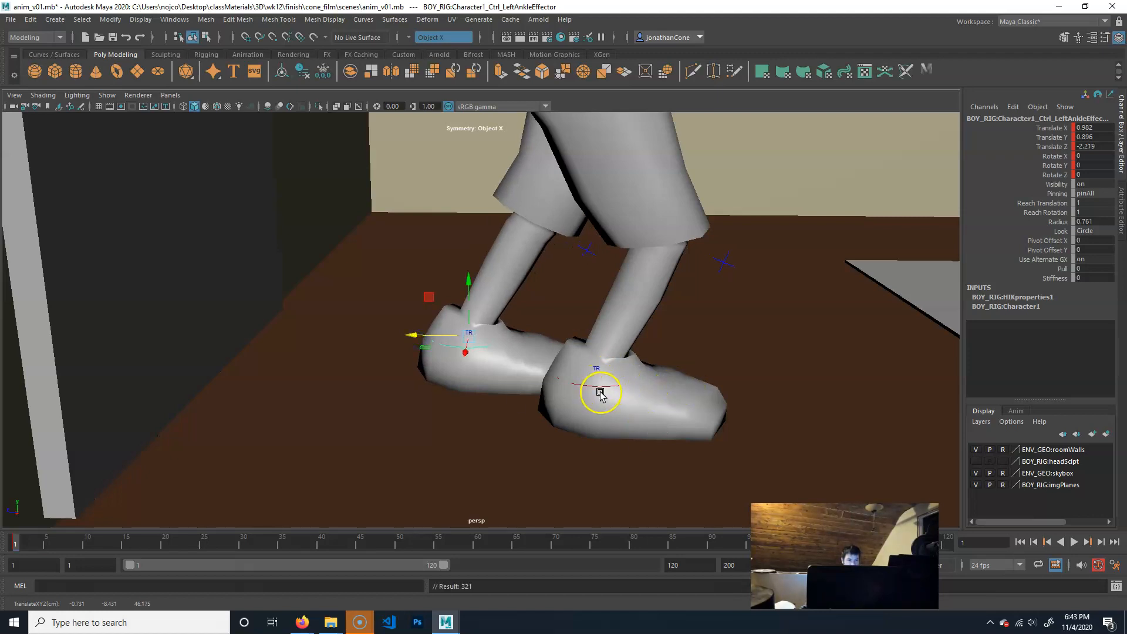
Step: Inspect the right and left ankle effectors at frame 1 and clear the selection
left_click(591, 381)
right_click_drag(591, 380, 524, 397, "alt")
left_click(516, 381)
right_click_drag(440, 382, 475, 368, "alt")
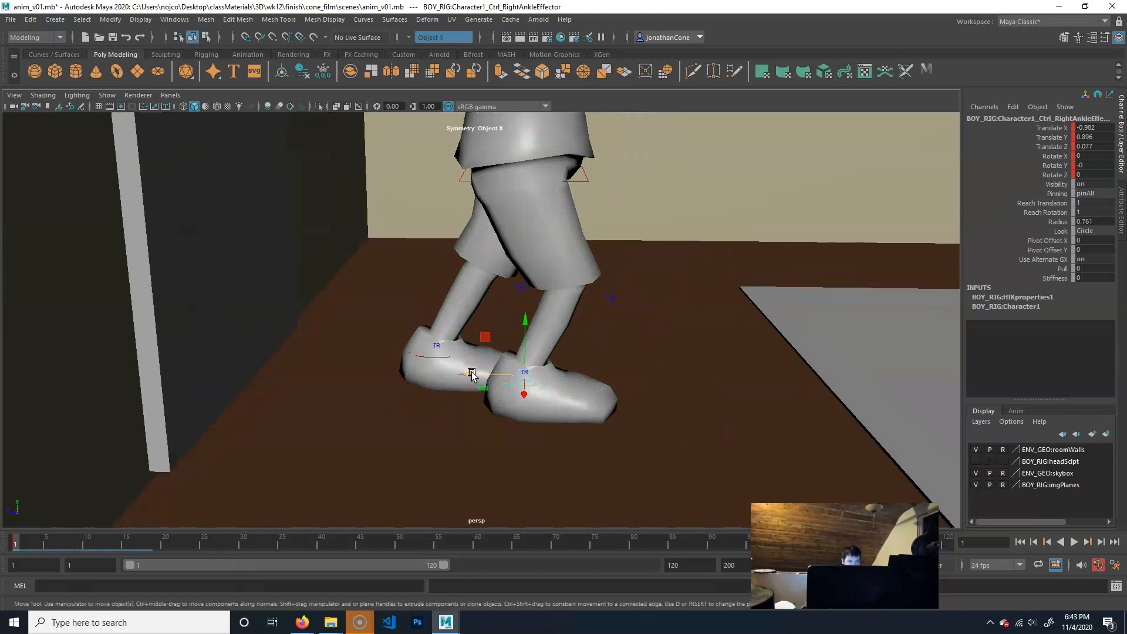
left_click(430, 356)
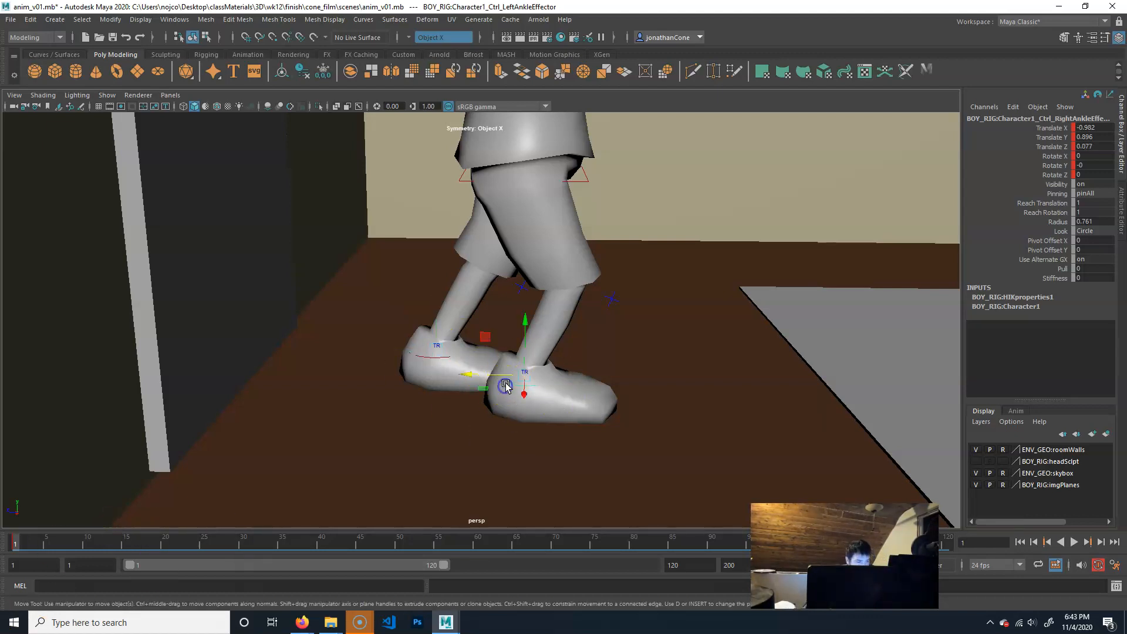
left_click(731, 176)
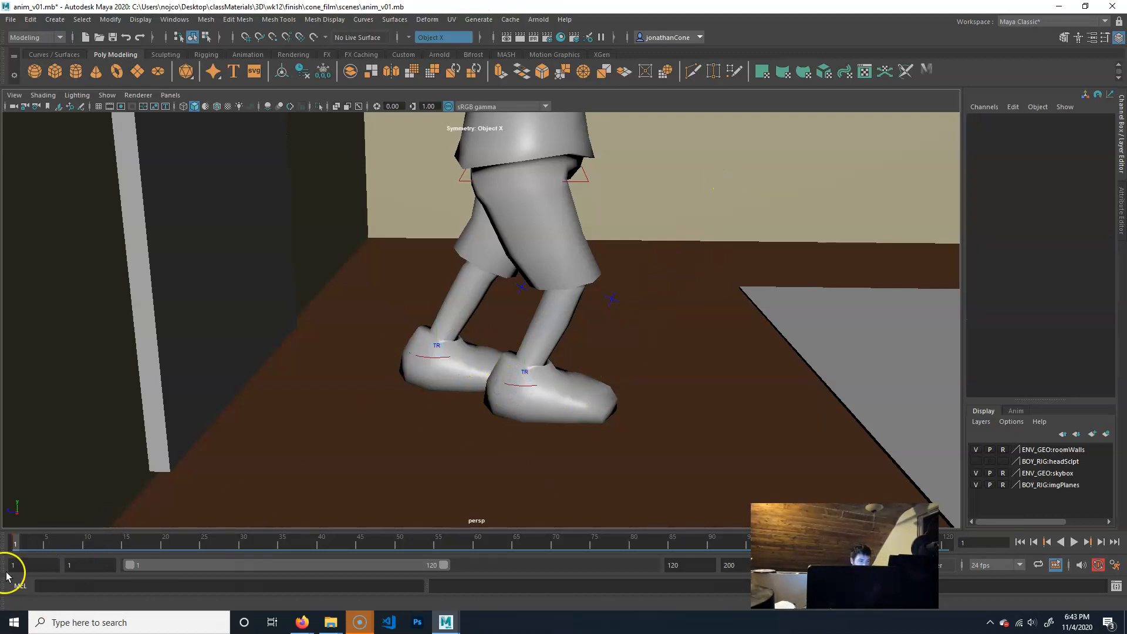
Step: Select the hips effector, show the HumanIK rig controls, and switch the rig's manipulation mode from full body to selection only
left_click(587, 177)
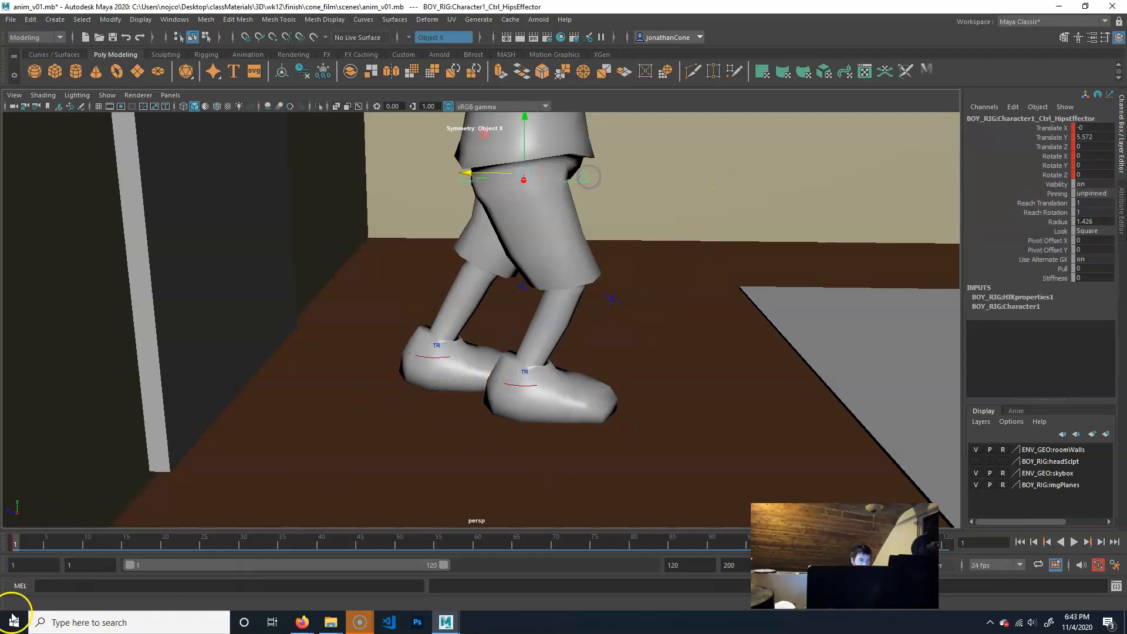
left_click(1079, 38)
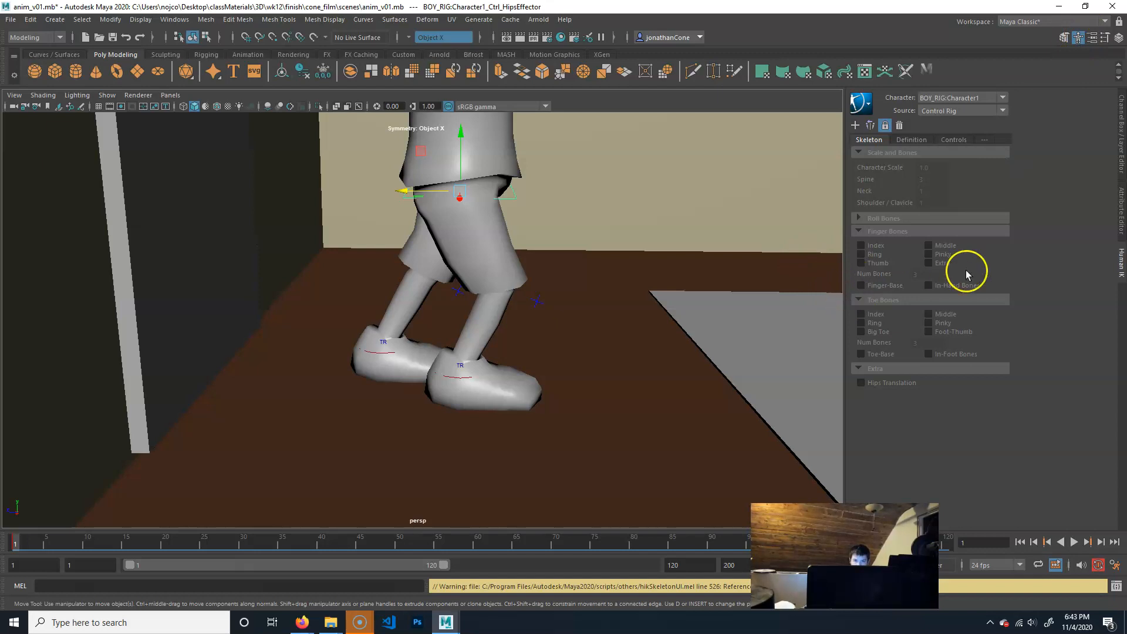
left_click(956, 140)
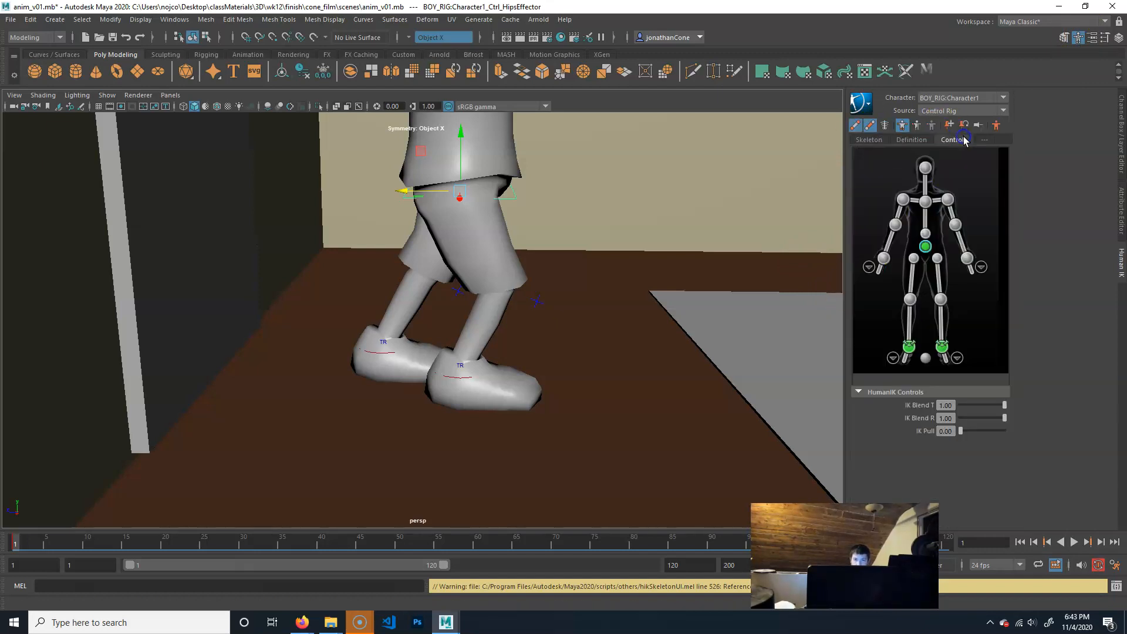
left_click(904, 126)
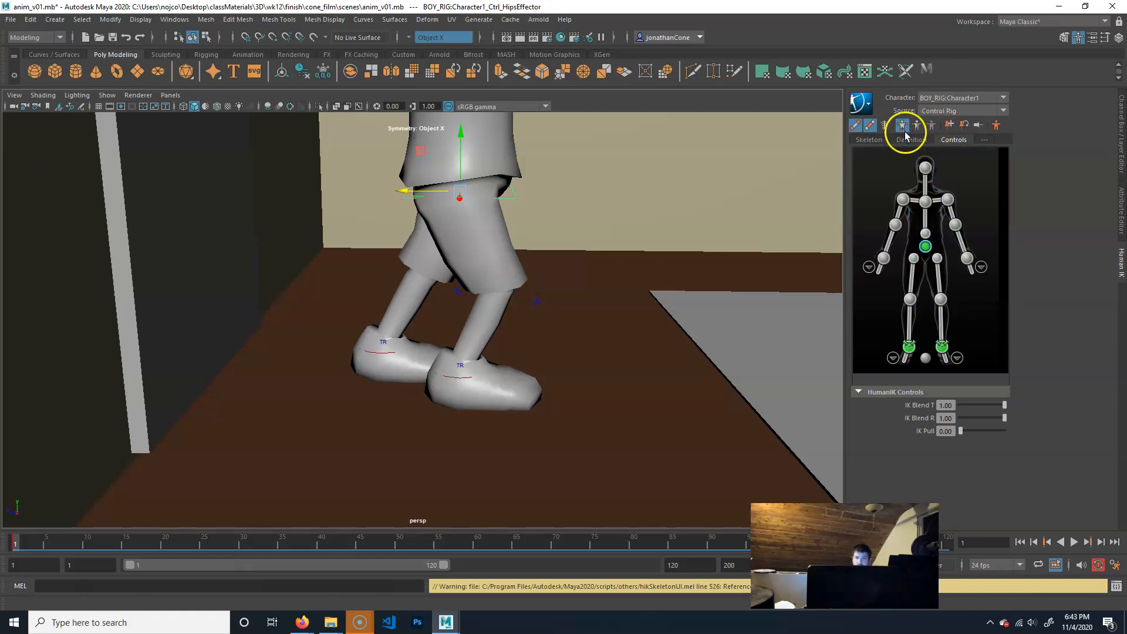
left_click(933, 125)
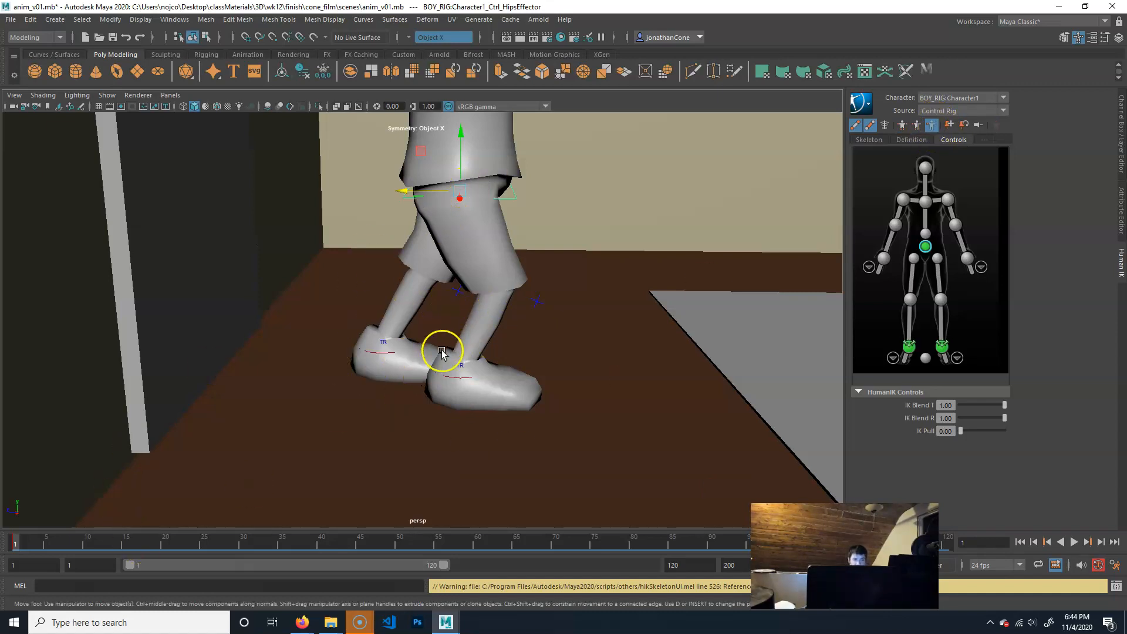
Step: At frame 1, move the right ankle effector forward toward the desk to form a wide stride, and key it
left_click(464, 376)
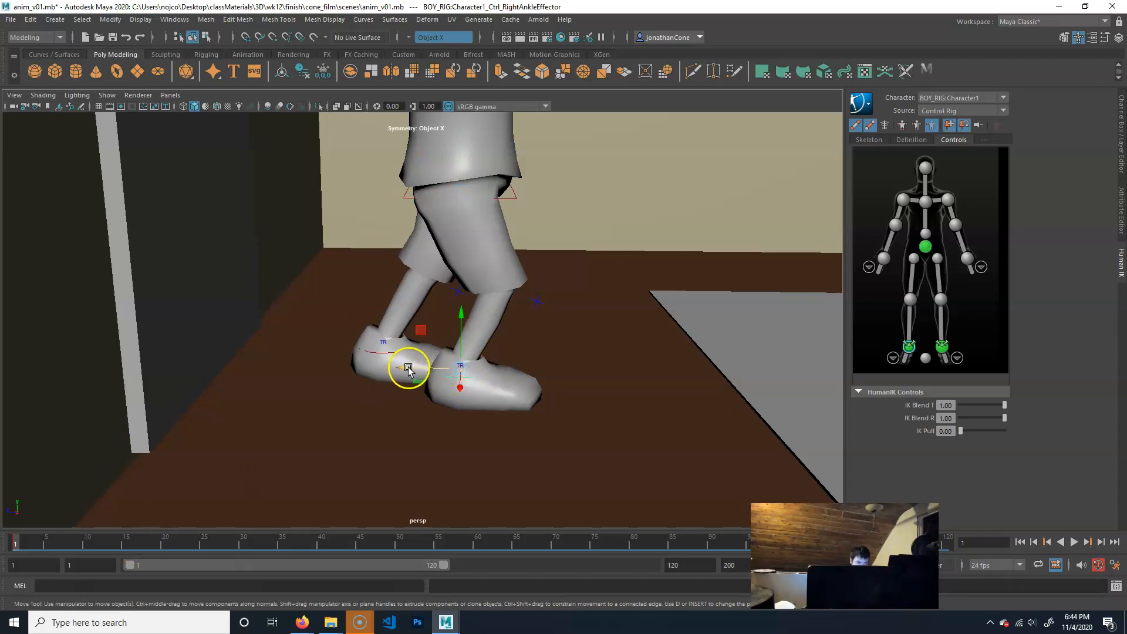
left_click_drag(405, 367, 480, 369)
key("s")
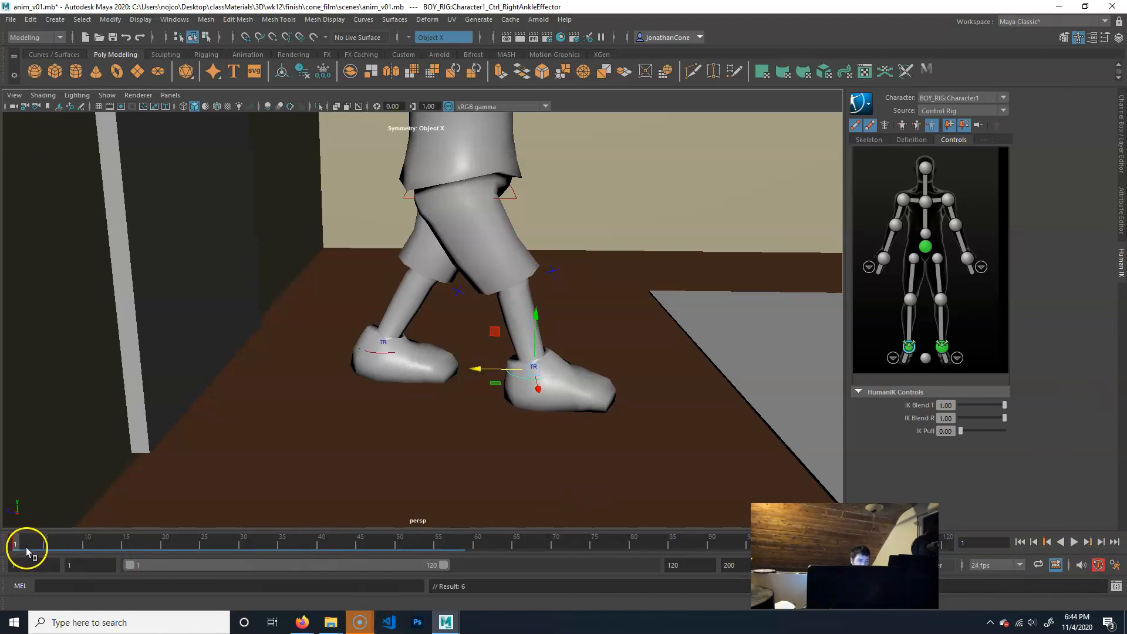
Step: At frame 12, move the hips effector forward toward the desk and check the motion by scrubbing the nearby frames
key("alt+v")
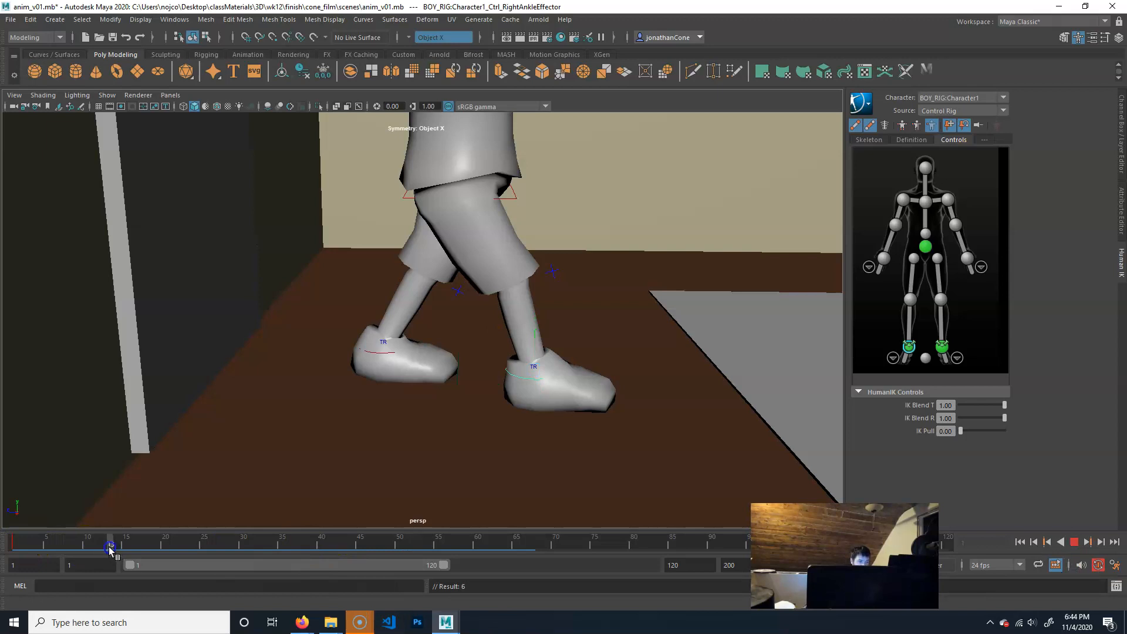
left_click(104, 547)
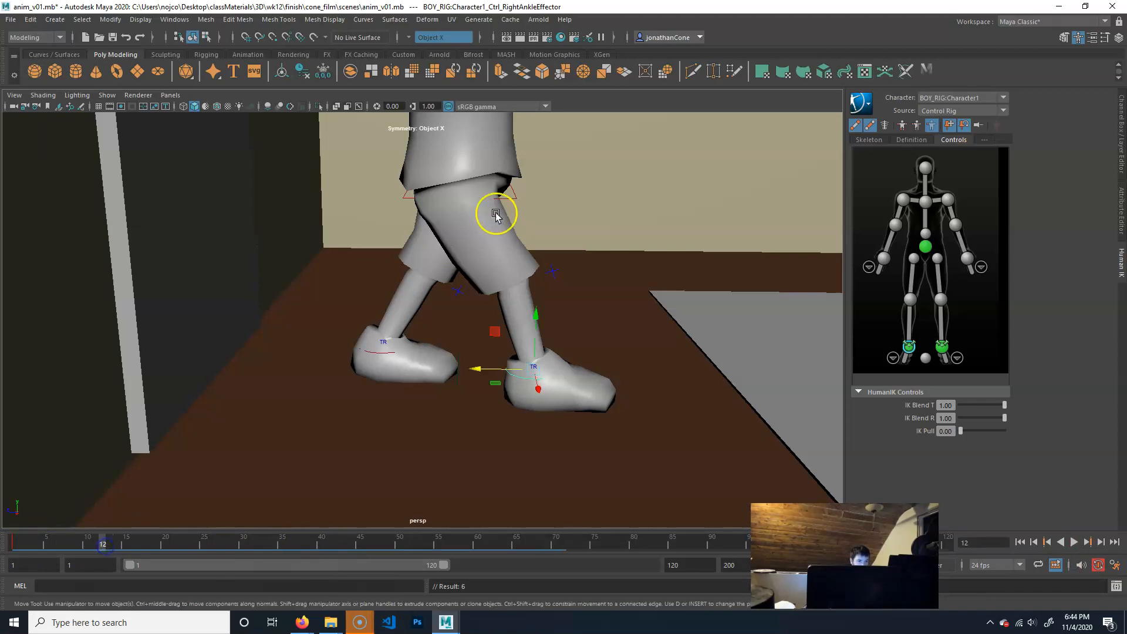
left_click(435, 197)
left_click_drag(396, 187, 562, 248)
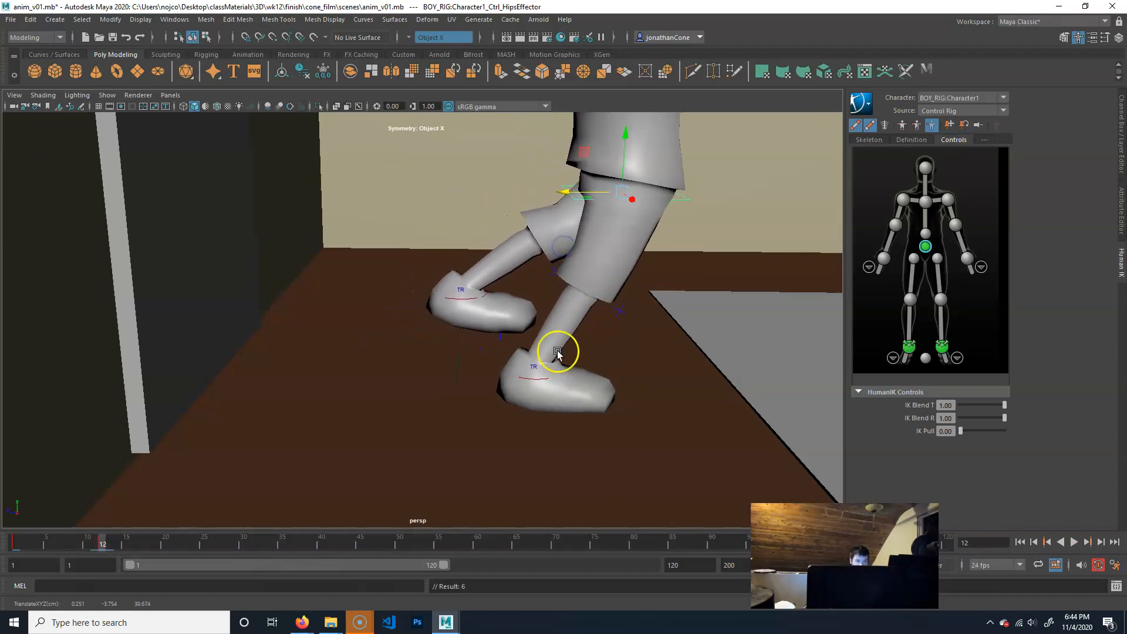
mouse_move(92, 543)
left_mouse_down()
mouse_move(14, 541)
mouse_move(107, 539)
mouse_move(59, 540)
mouse_move(98, 547)
left_mouse_up()
Step: At frame 12, move the left ankle effector forward and down past the right foot, to world Z about 37.8
left_click(470, 301)
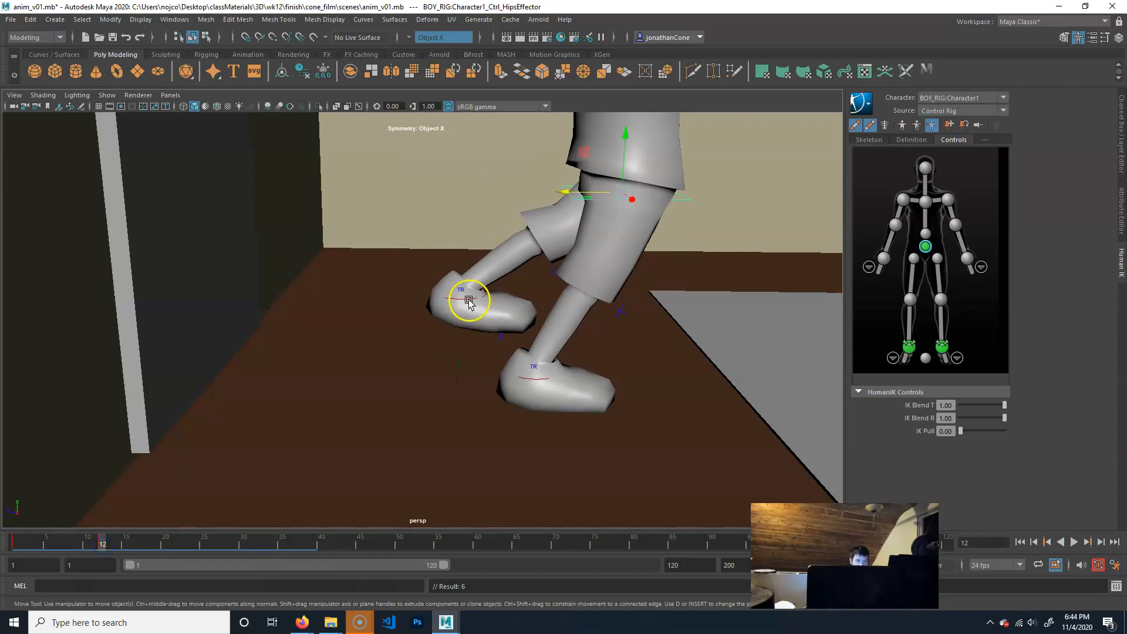
left_click(462, 302)
left_click_drag(430, 416, 440, 395, "alt")
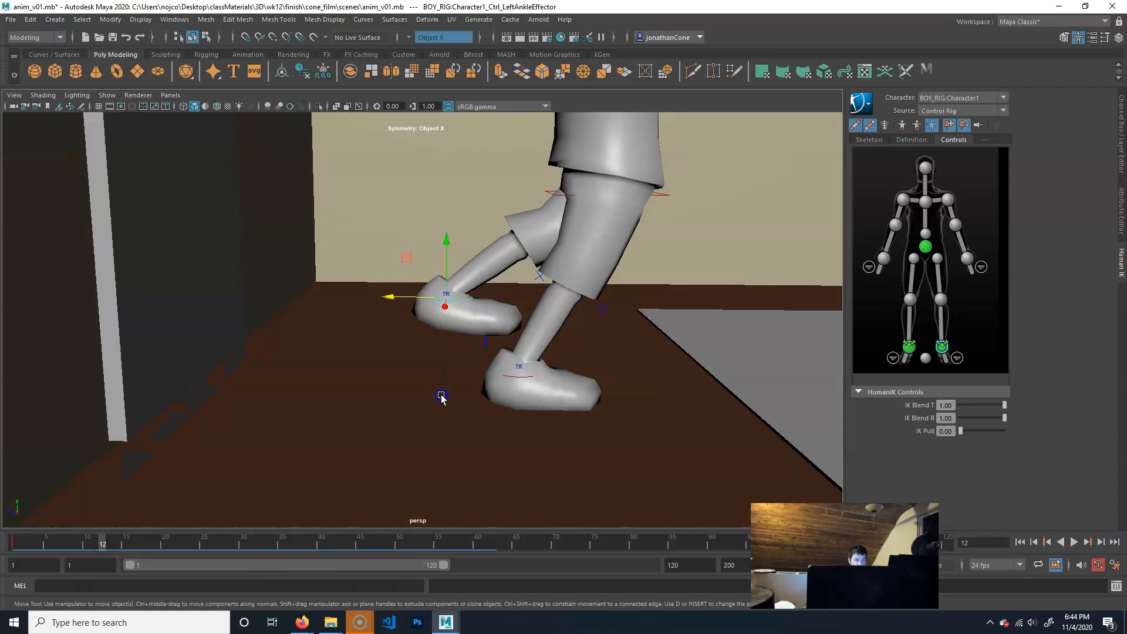
left_click_drag(408, 258, 710, 259)
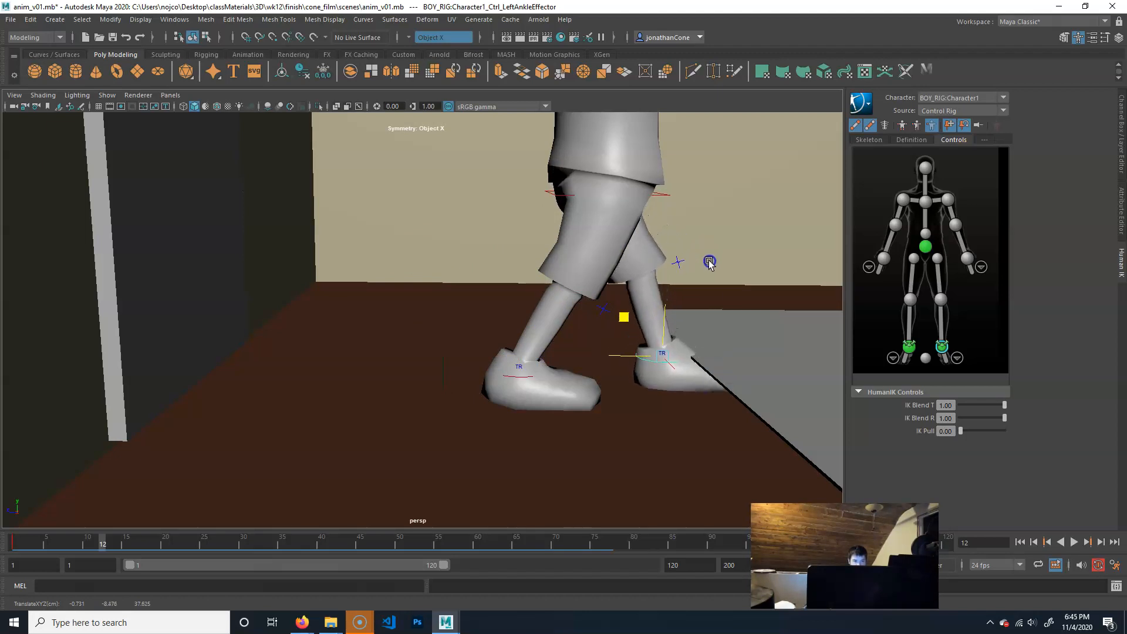
Step: Lower the rug in front of the boy so it lies close to the floor and no longer hides the left foot
middle_click_drag(691, 450, 449, 451, "alt")
left_click(522, 390)
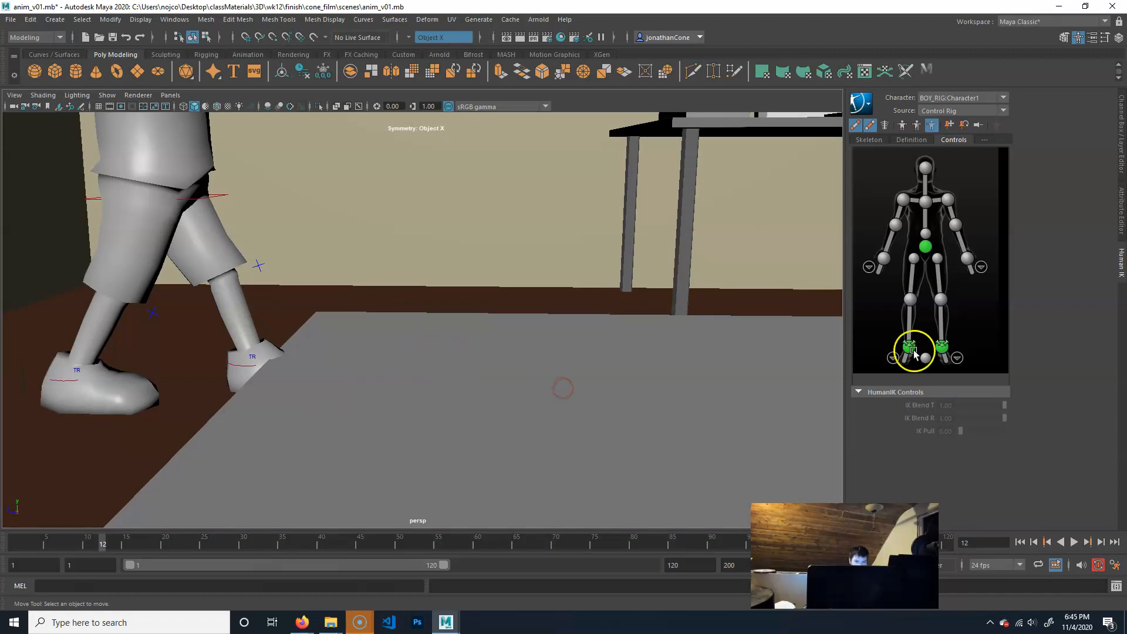
right_click_drag(693, 405, 478, 448, "alt")
left_click_drag(266, 360, 392, 365, "alt")
right_click_drag(393, 366, 477, 347, "alt")
right_click_drag(406, 341, 390, 347, "alt")
middle_click_drag(445, 279, 455, 341, "alt")
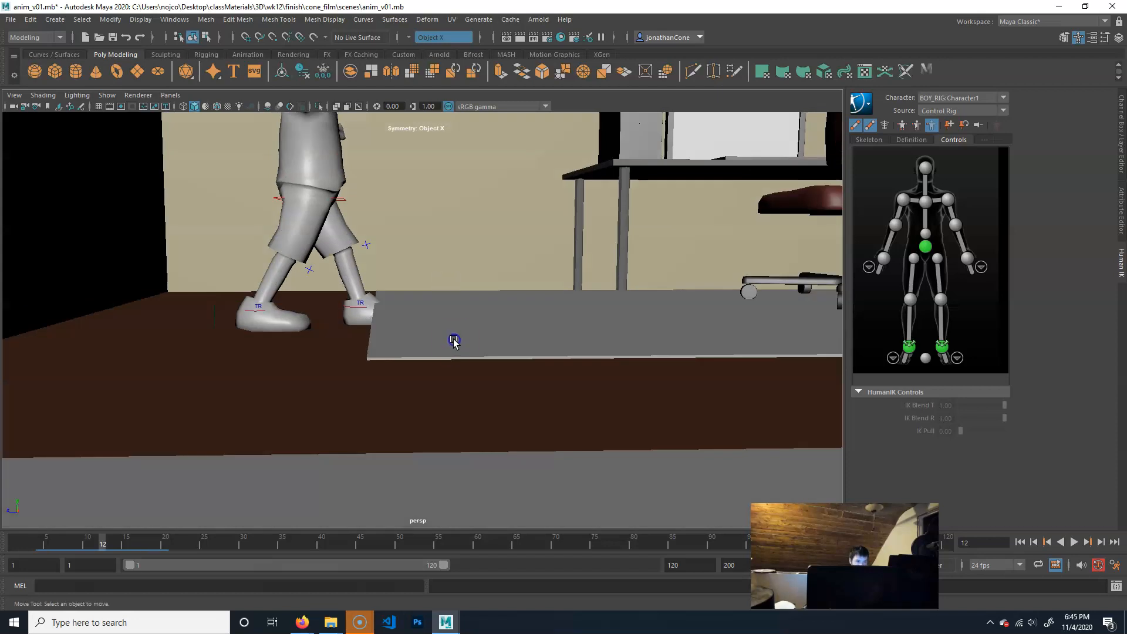
left_click(495, 321)
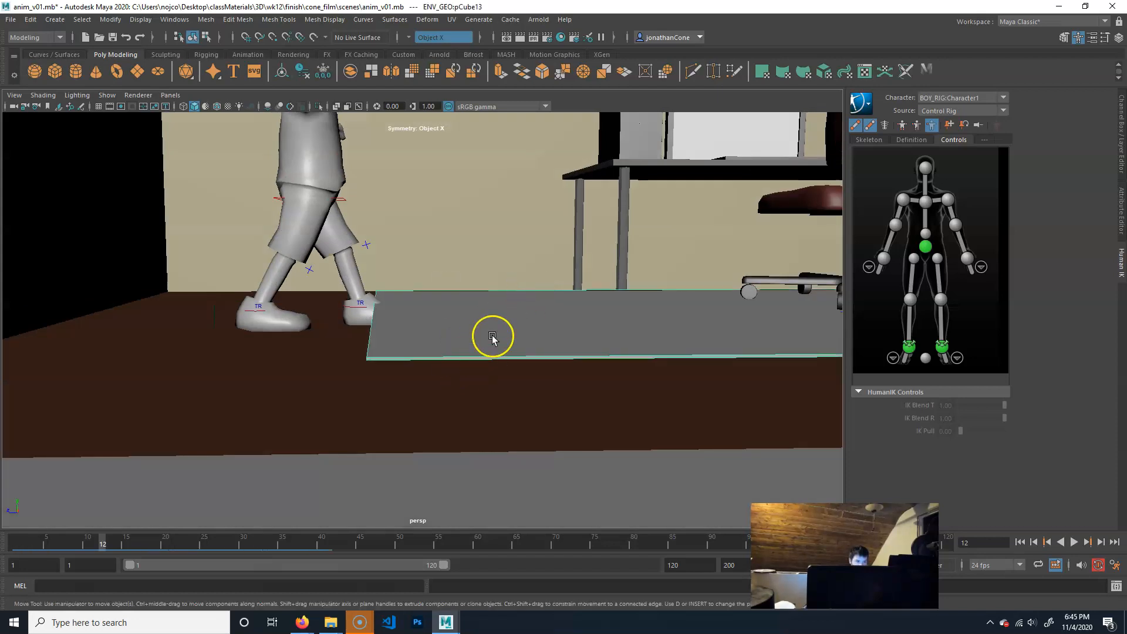
middle_click_drag(649, 291, 651, 318)
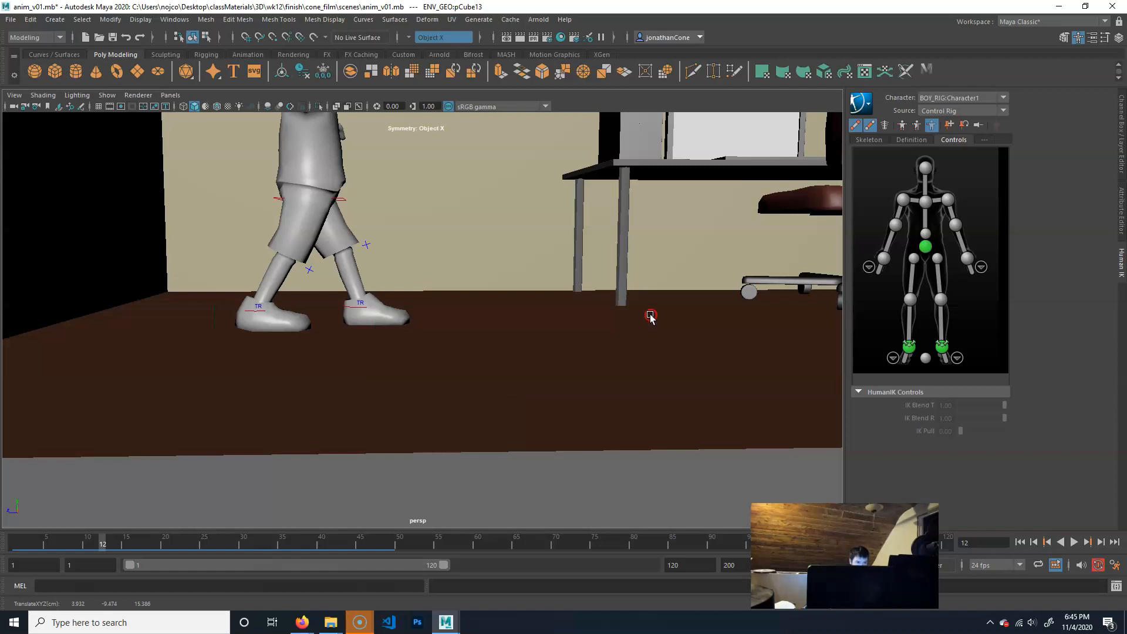
middle_click_drag(651, 313, 650, 312)
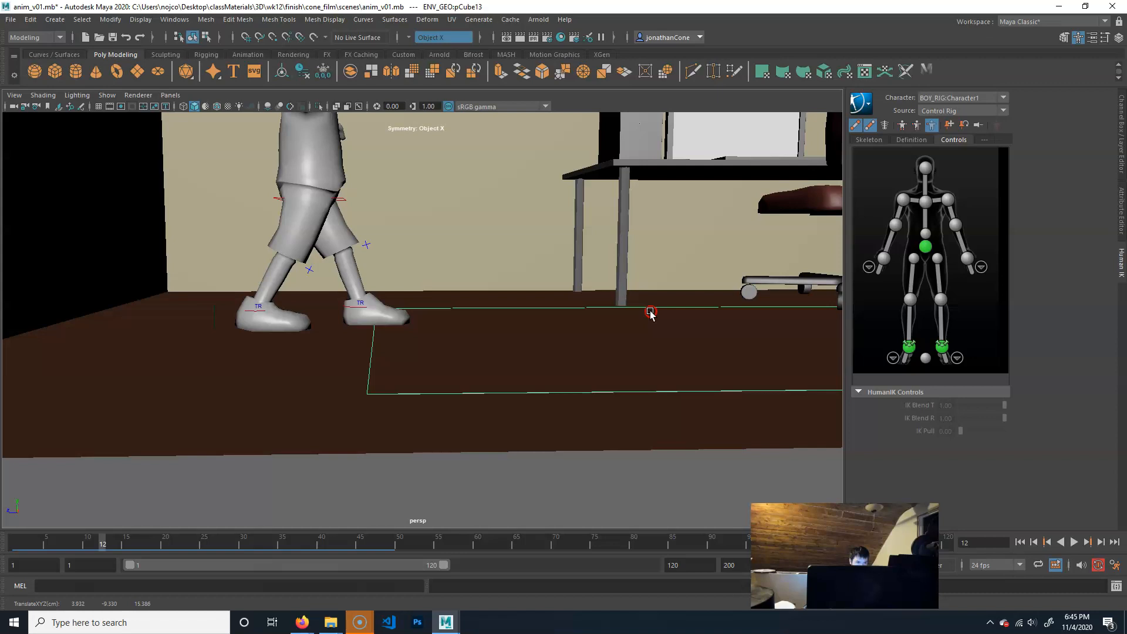
Step: At frame 12, raise the left ankle effector slightly to world Y about -8.41, and scrub frames 1 to 12 to check the step
right_click_drag(482, 429, 516, 436, "alt")
middle_click_drag(405, 380, 616, 414, "alt")
right_click_drag(445, 396, 520, 406, "alt")
left_click(414, 375)
right_click_drag(411, 360, 463, 406, "alt")
middle_click_drag(463, 405, 461, 399, "alt")
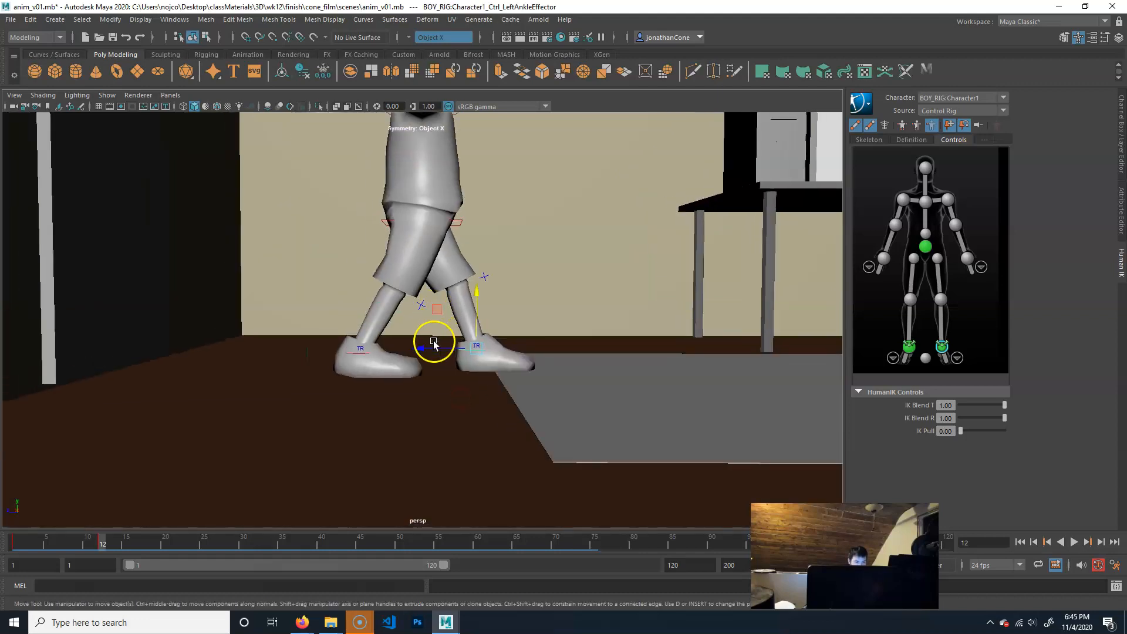
left_click_drag(478, 289, 480, 287)
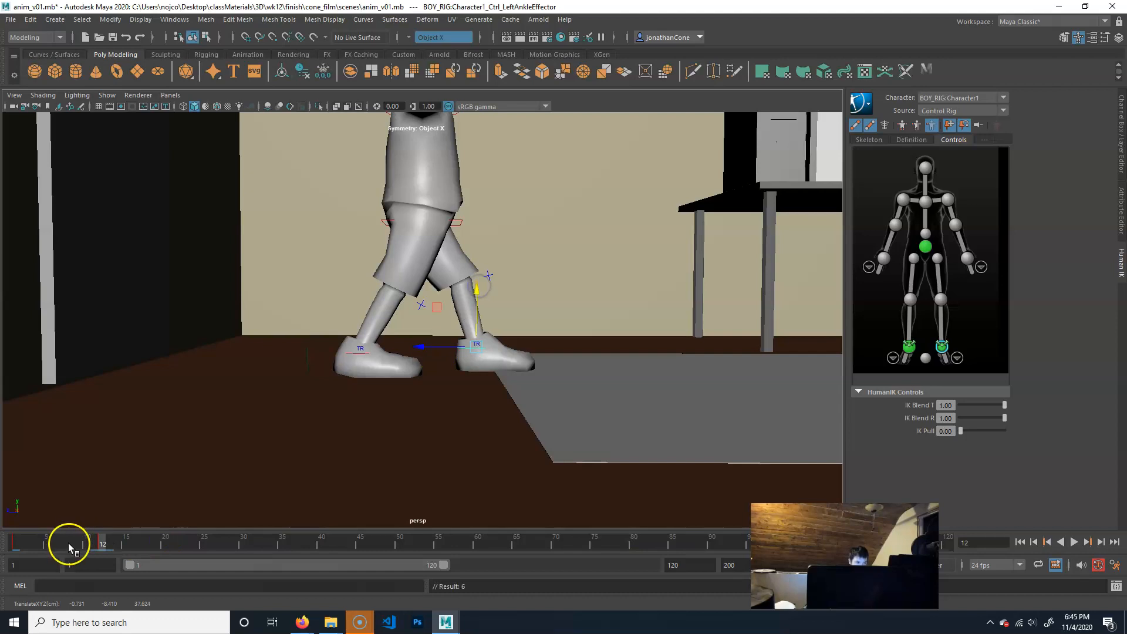
key("alt+v")
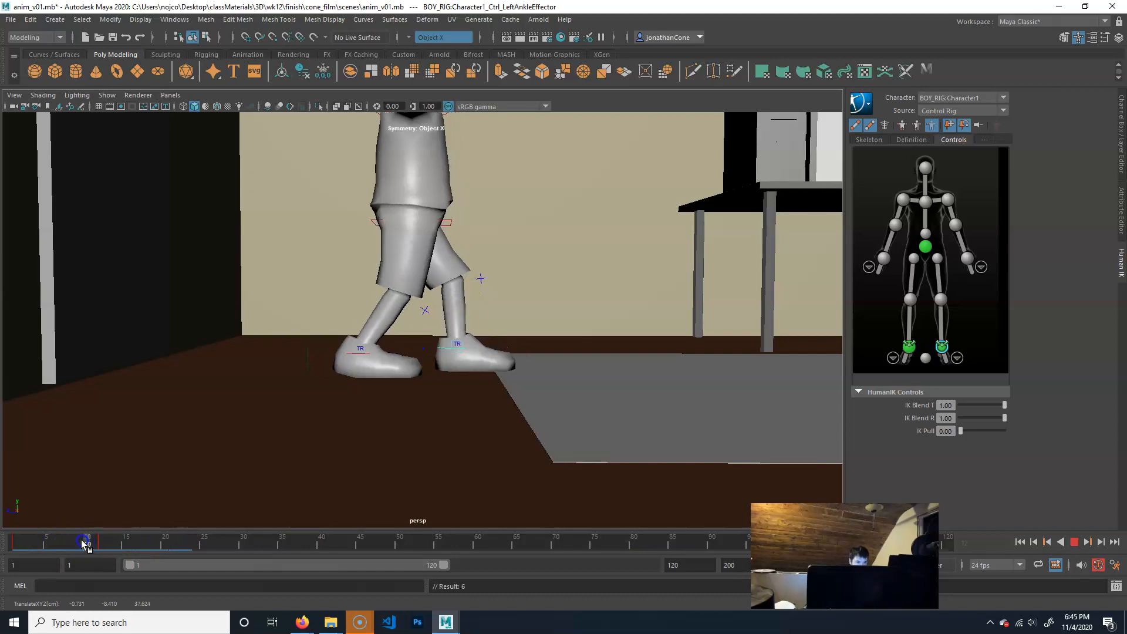
left_click_drag(41, 539, 105, 544)
key("w")
left_click(480, 324)
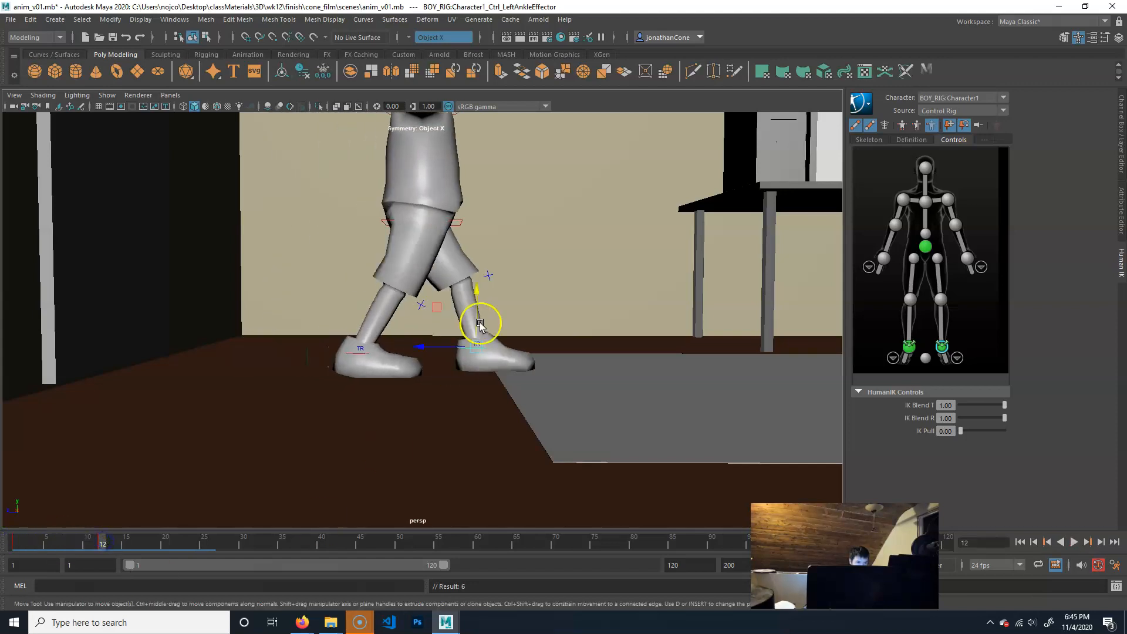
left_click(463, 222)
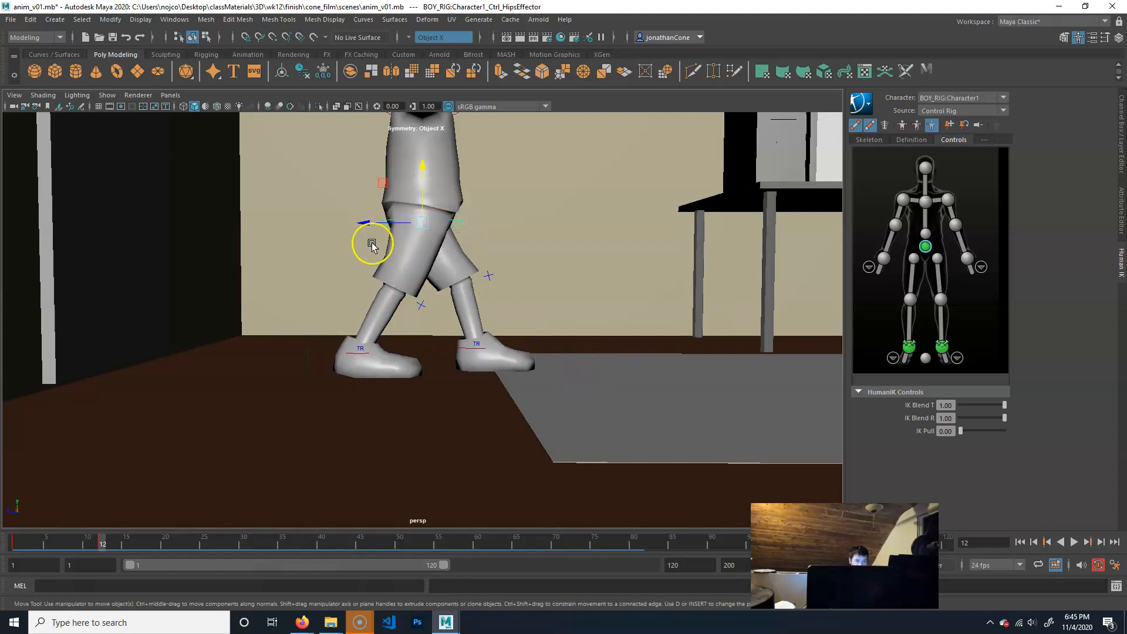
left_click_drag(363, 223, 467, 276)
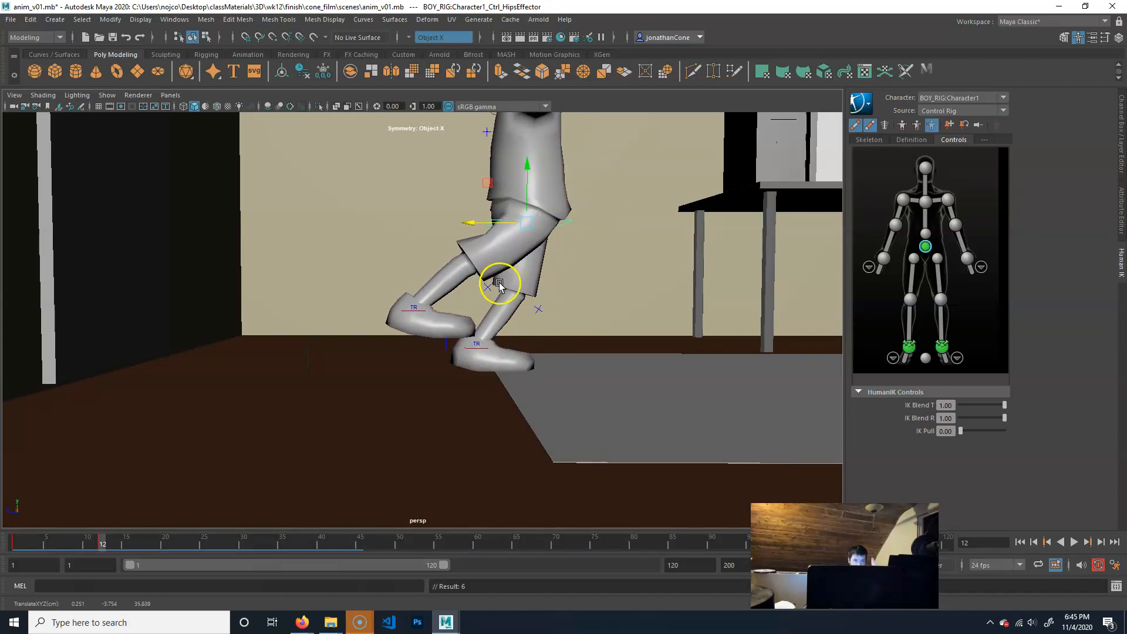
mouse_move(96, 537)
left_mouse_down()
mouse_move(30, 537)
mouse_move(109, 545)
mouse_move(23, 540)
mouse_move(129, 545)
mouse_move(7, 541)
mouse_move(111, 551)
mouse_move(18, 546)
mouse_move(102, 546)
left_mouse_up()
left_click(462, 213)
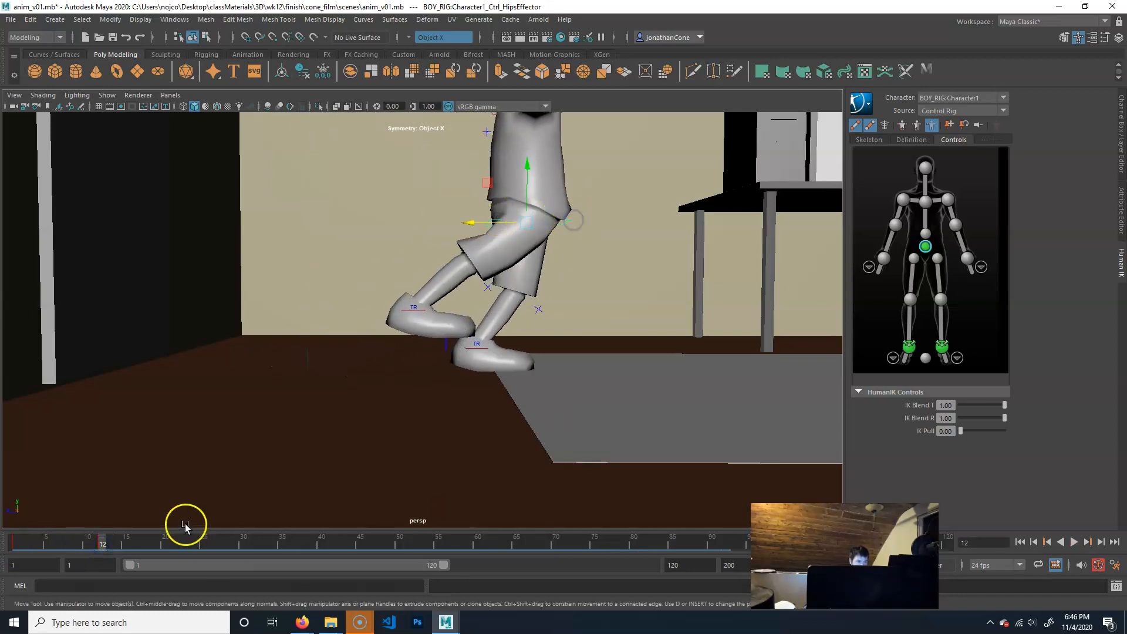
mouse_move(101, 545)
left_mouse_down()
mouse_move(10, 543)
mouse_move(109, 552)
mouse_move(101, 549)
left_mouse_up()
key("ctrl+z")
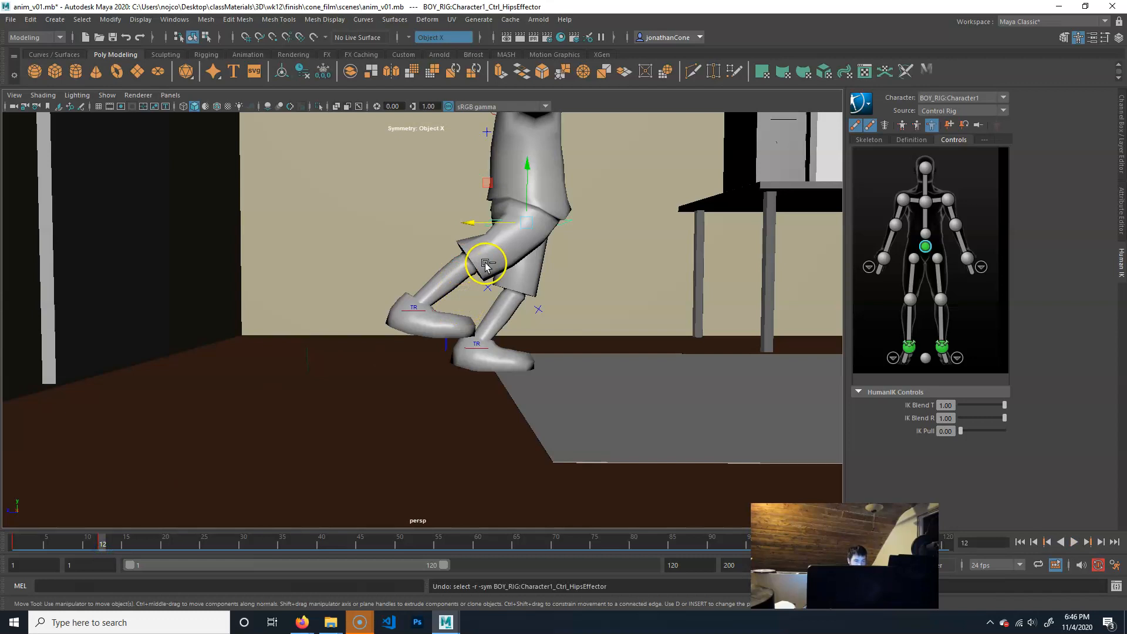
key("ctrl+z")
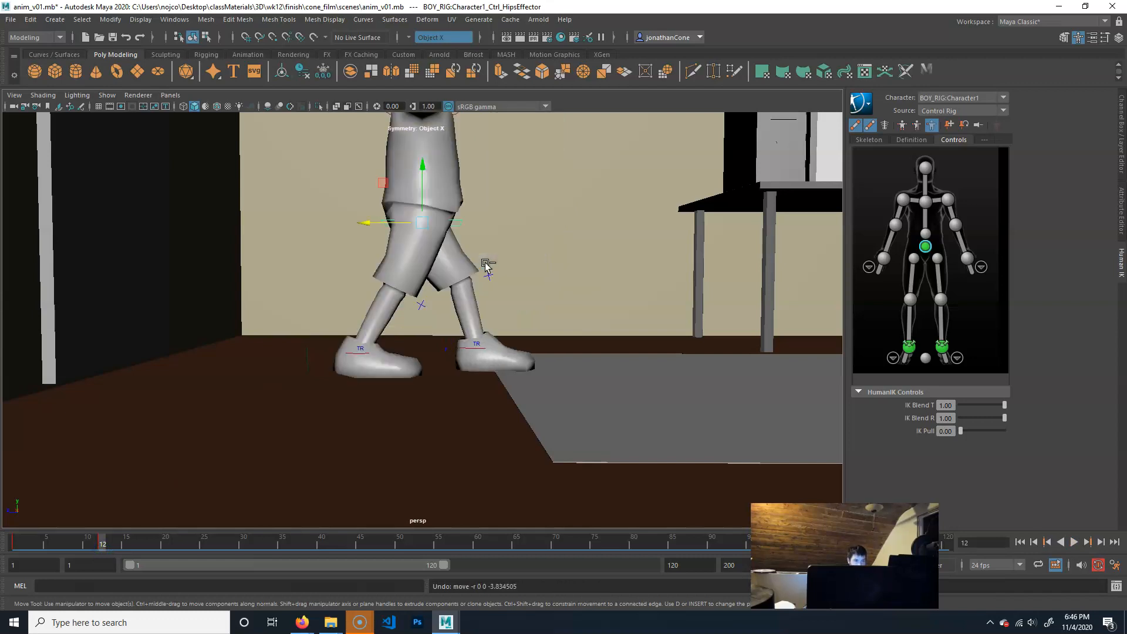
Step: At frame 24, move the hips effector forward over the left foot, key it, and scrub the nearby frames to check the motion
mouse_move(95, 542)
left_mouse_down()
mouse_move(47, 543)
mouse_move(111, 545)
left_mouse_up()
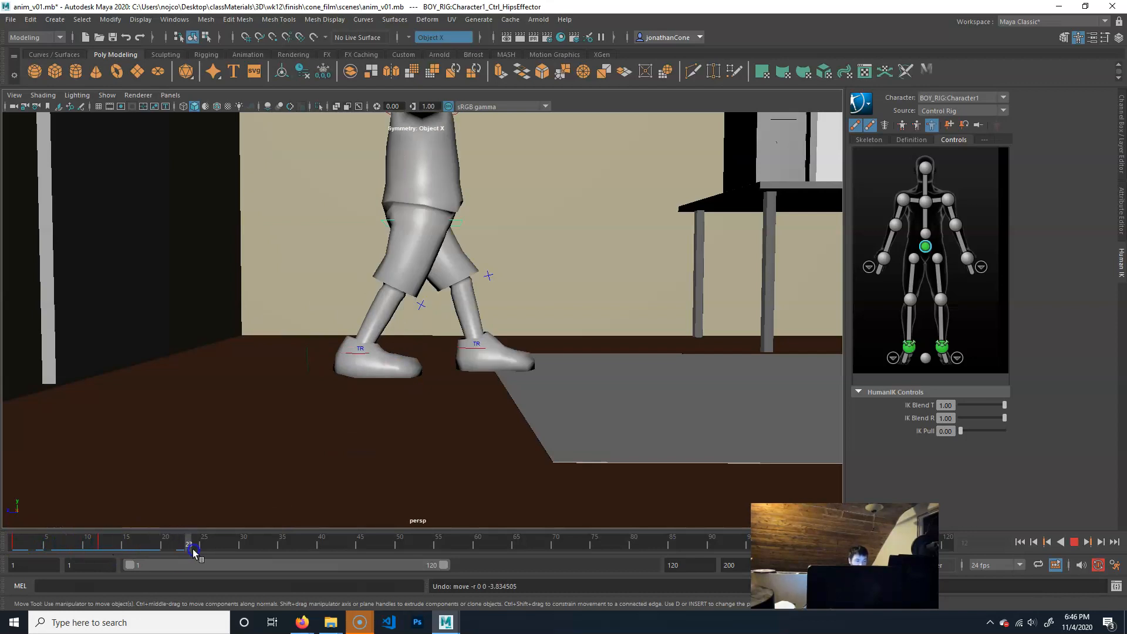
left_click_drag(194, 550, 195, 550)
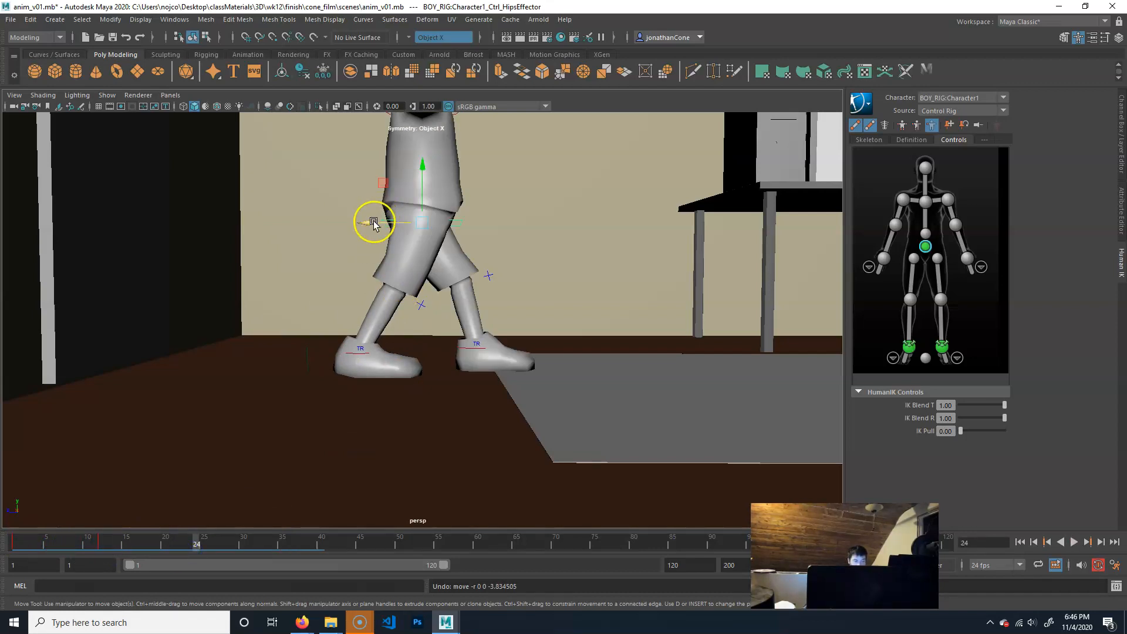
left_click_drag(106, 543, 195, 547)
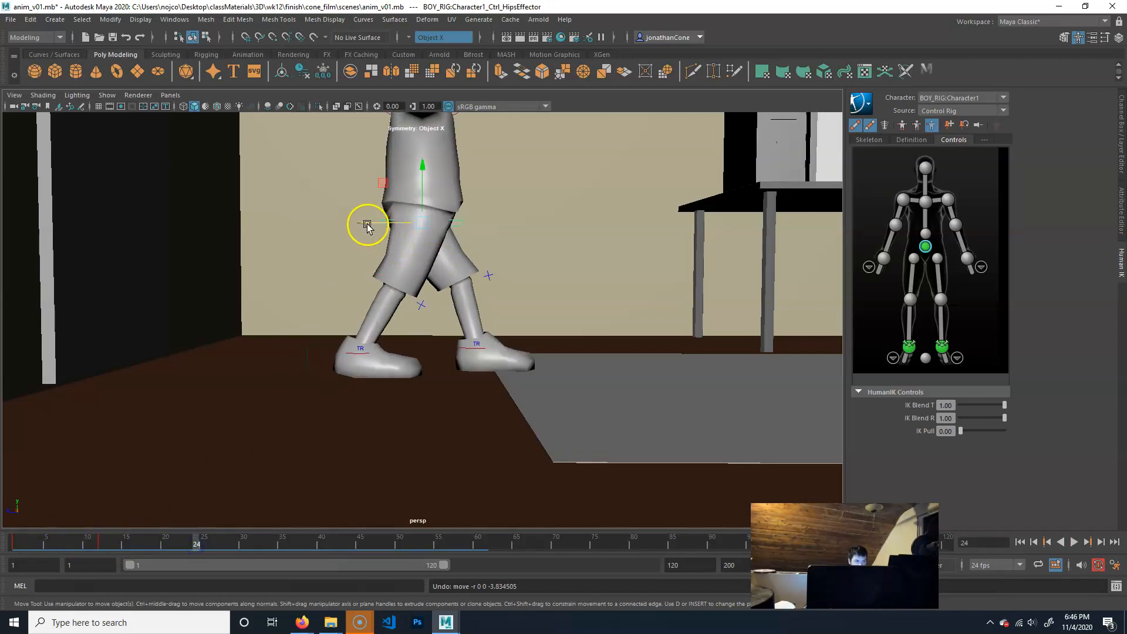
left_click_drag(413, 228, 479, 249)
key("s")
mouse_move(198, 547)
left_mouse_down()
mouse_move(15, 548)
mouse_move(196, 549)
left_mouse_up()
left_click(479, 333)
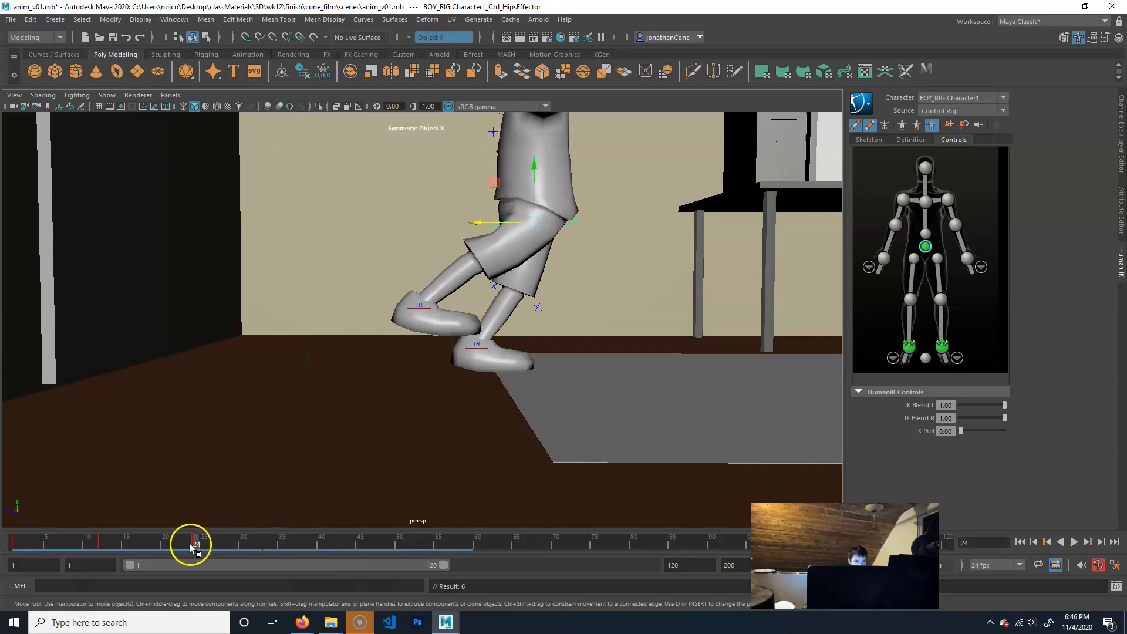
mouse_move(187, 545)
left_mouse_down()
mouse_move(23, 542)
mouse_move(80, 534)
mouse_move(192, 544)
left_mouse_up()
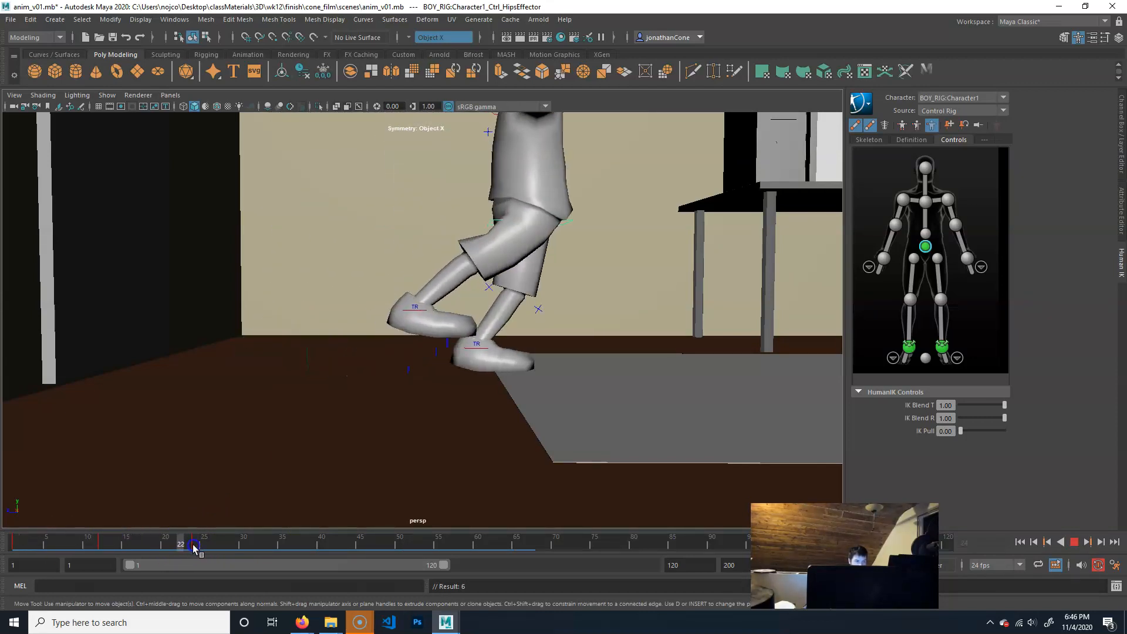
Step: At frame 24, move the right ankle effector ahead of the left foot to world Z about 33.8, key it, and return to frame 1
left_click(409, 309)
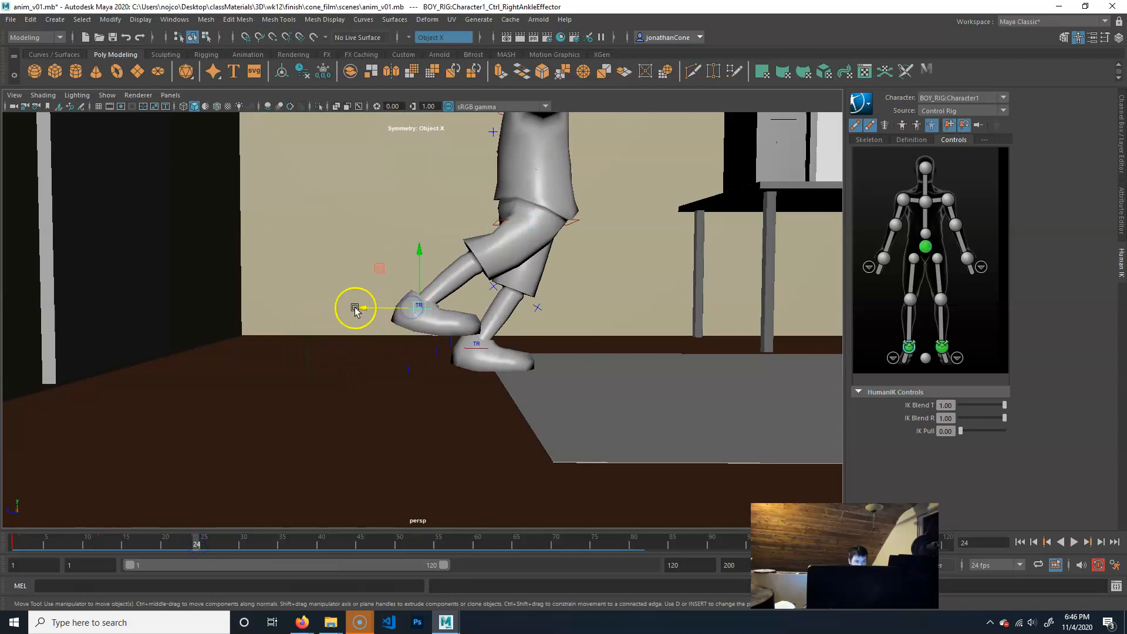
left_click_drag(383, 268, 611, 269)
key("s")
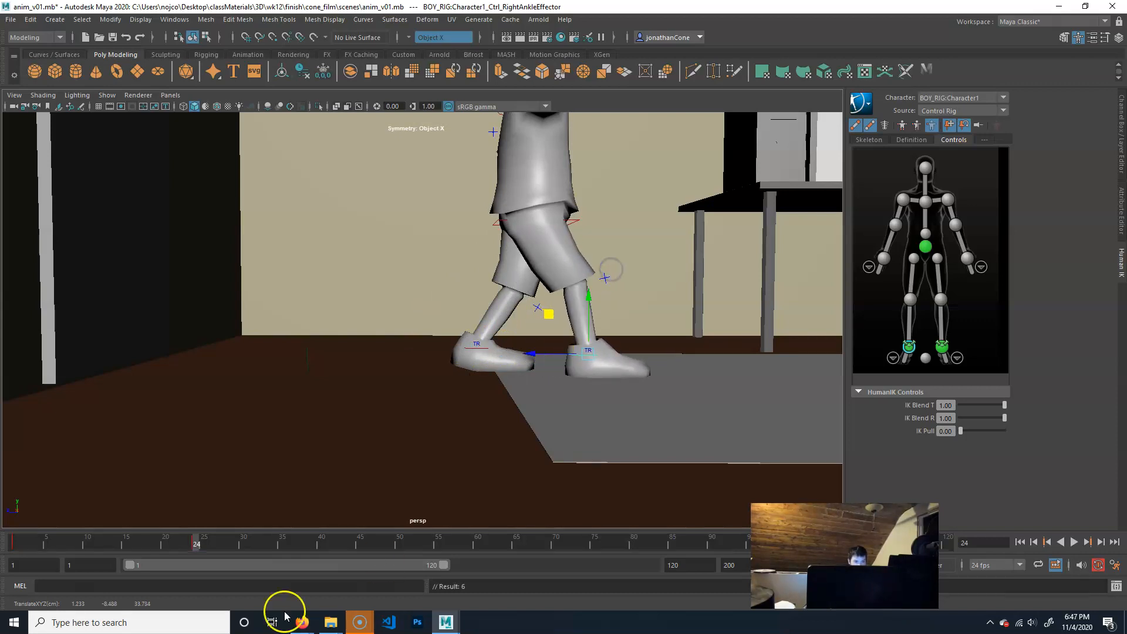
left_click_drag(196, 546, 168, 540)
left_click(18, 548)
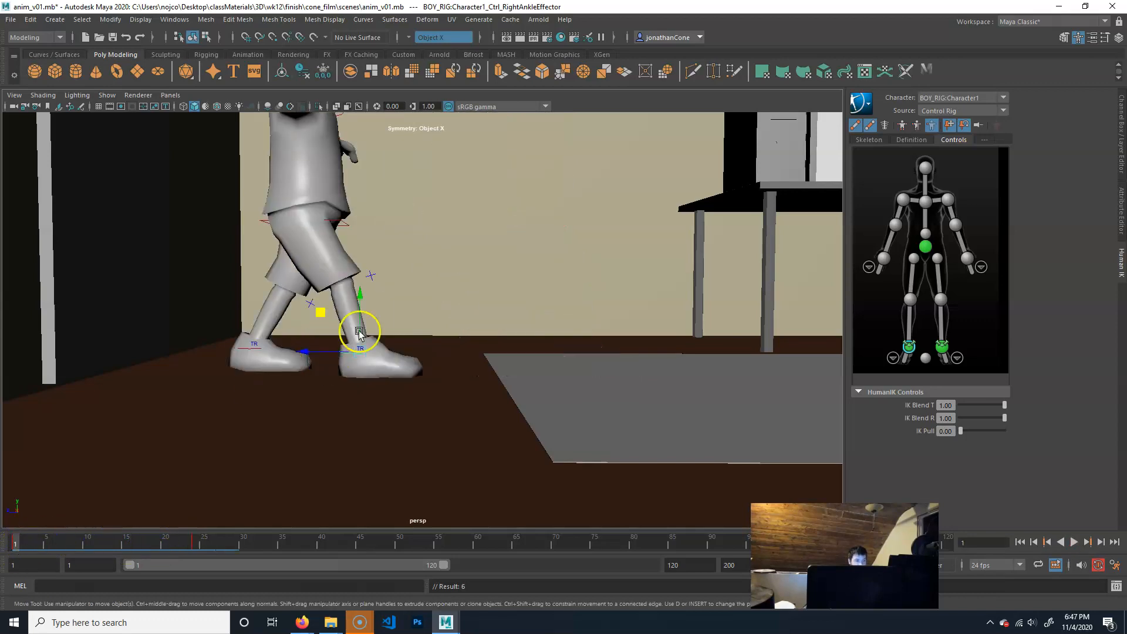
Step: Try to hold the right ankle effector's frame 1 position by keying it at frame 12, play it back, and undo the key
mouse_move(18, 539)
left_mouse_down()
mouse_move(192, 542)
mouse_move(8, 535)
mouse_move(101, 541)
mouse_move(10, 546)
mouse_move(113, 546)
mouse_move(16, 545)
left_mouse_up()
left_click(390, 339)
left_click(16, 541)
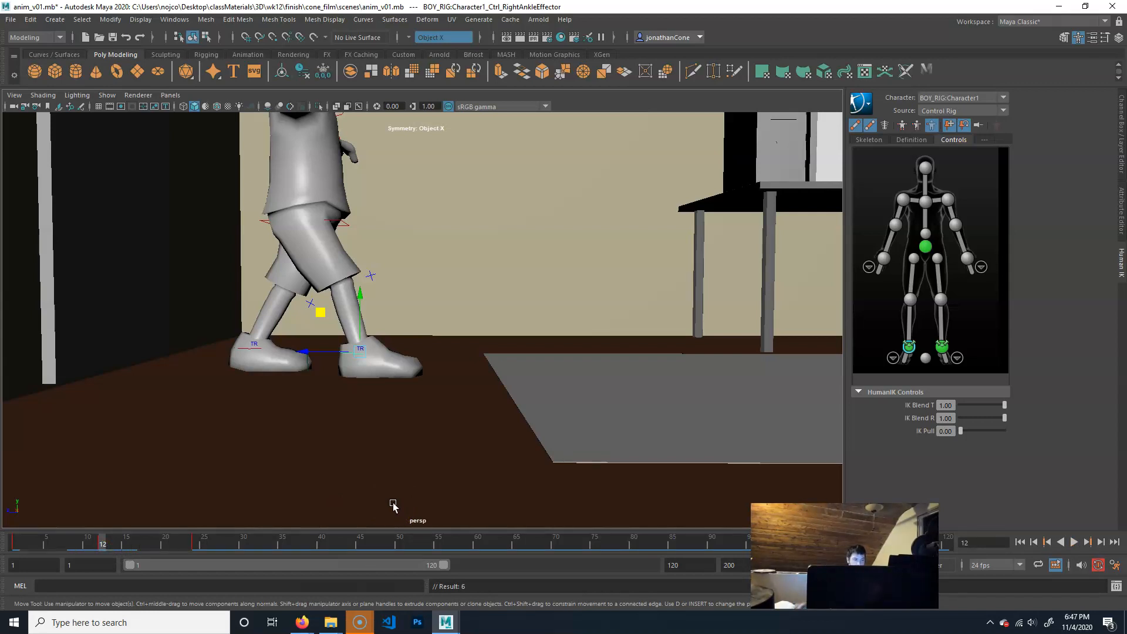
key("alt+v")
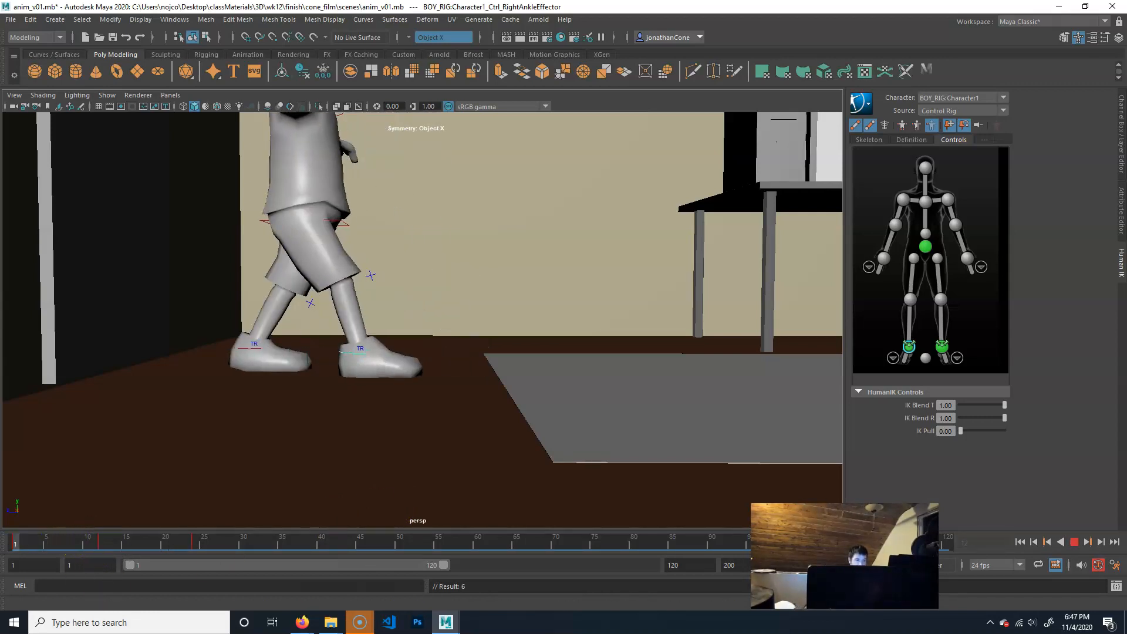
mouse_move(95, 541)
left_mouse_down()
mouse_move(52, 548)
mouse_move(182, 552)
mouse_move(100, 544)
left_mouse_up()
key("ctrl+z")
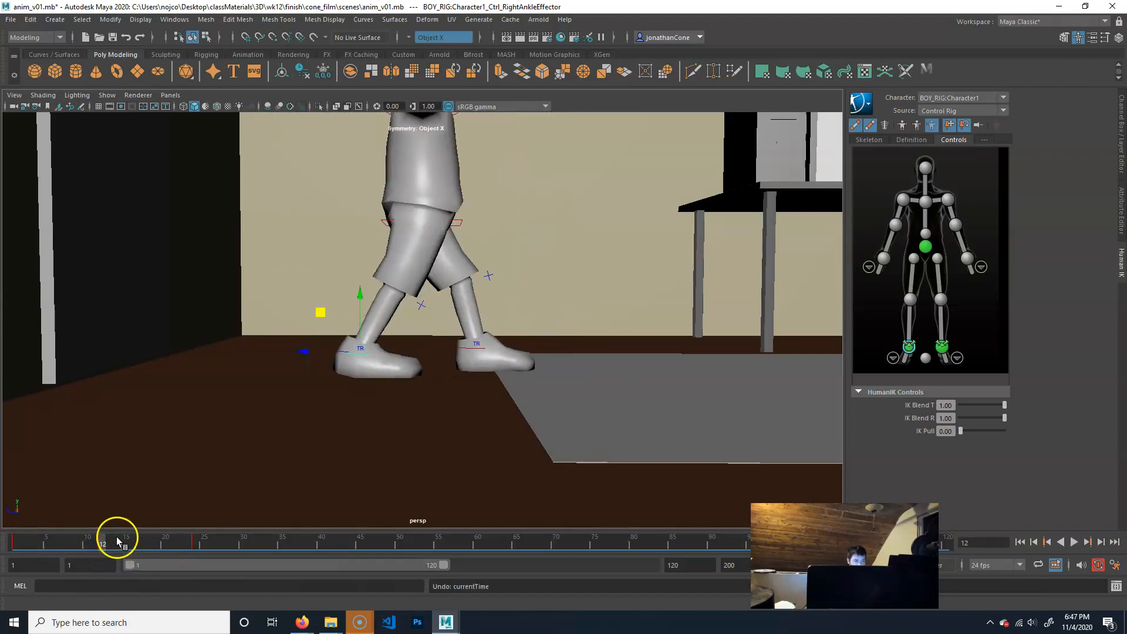
key("ctrl+z")
Step: Copy the right ankle effector's key from frame 1 and paste it at frame 12 so the foot stays planted
mouse_move(101, 541)
left_mouse_down()
mouse_move(23, 526)
mouse_move(21, 550)
left_mouse_up()
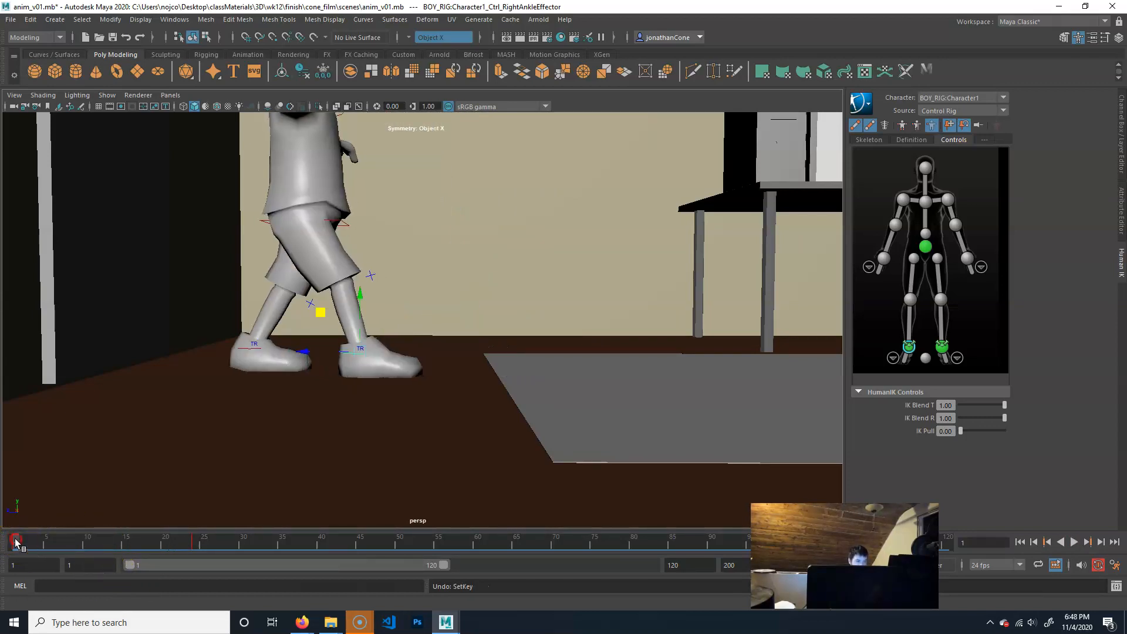
right_click(16, 541)
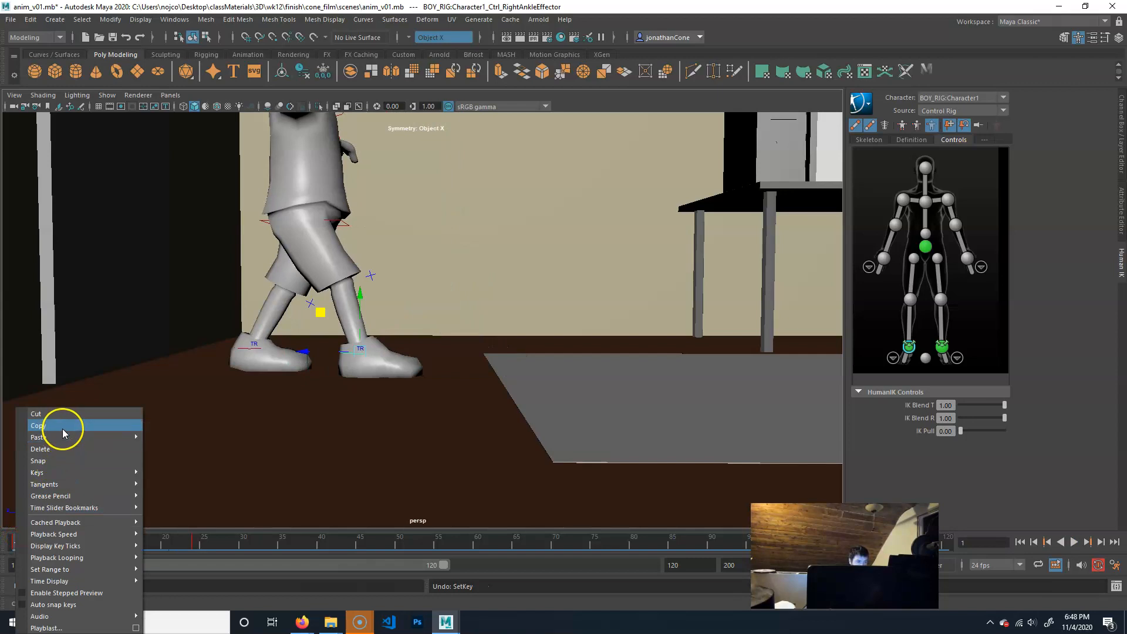
left_click(62, 426)
left_click_drag(92, 541, 96, 544)
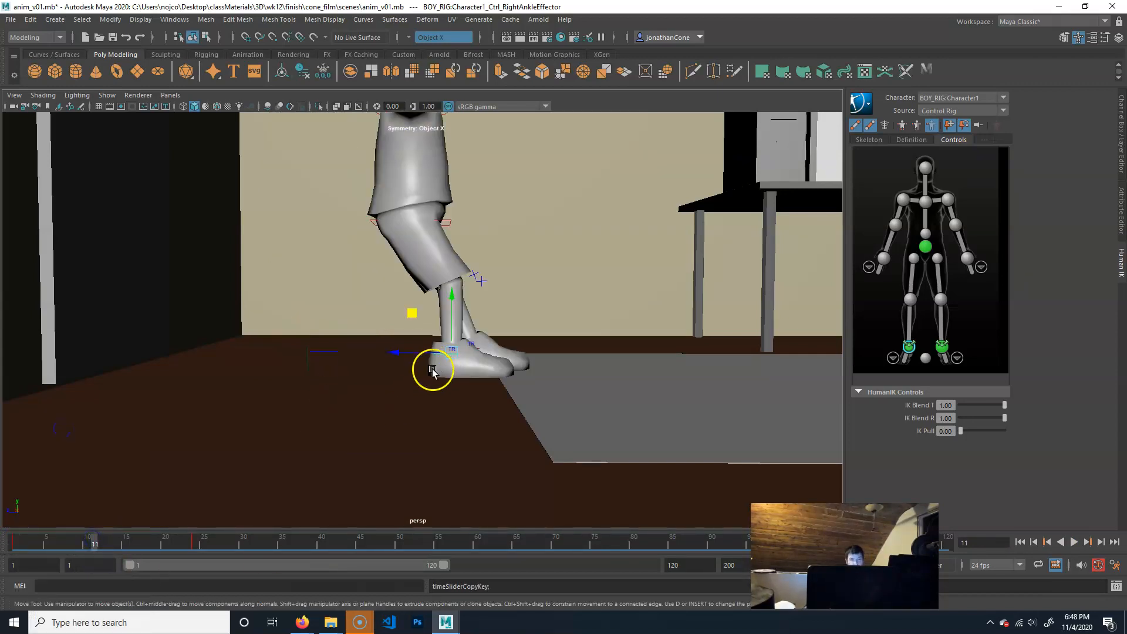
left_click(101, 541)
right_click(101, 541)
mouse_move(174, 350)
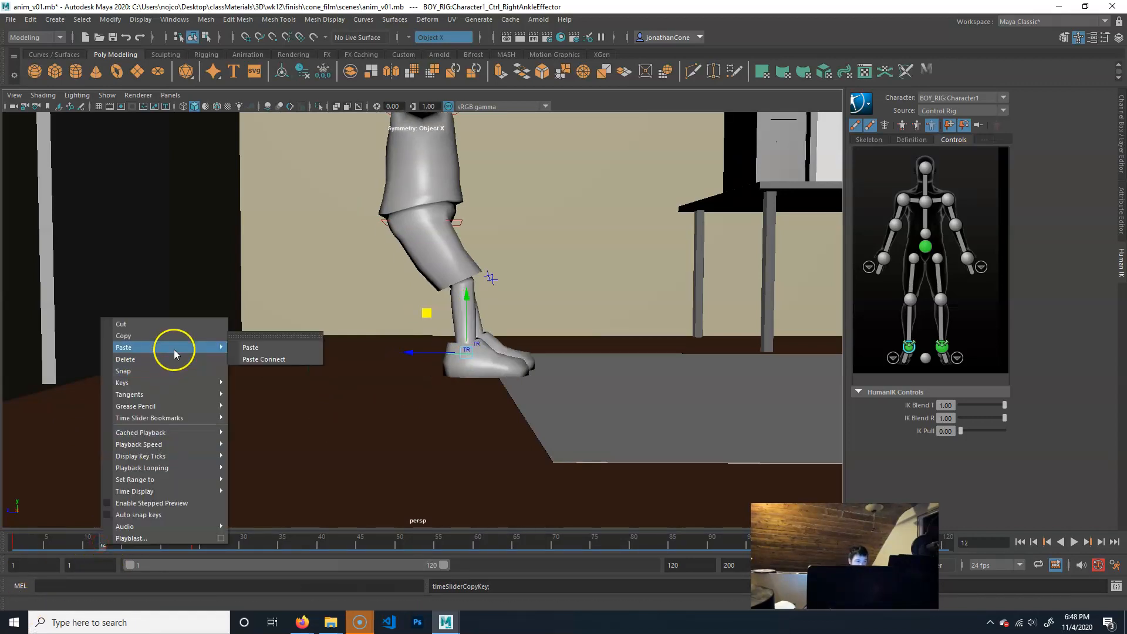
left_click(258, 348)
Step: Go to frame 24 and select the hips effector, keeping the boy and the desk in view
left_click_drag(101, 546, 195, 549)
left_click(576, 222)
middle_click_drag(541, 322, 376, 333, "alt")
Step: Try to move the hips effector forward at frame 24, and undo the move
left_click_drag(183, 246, 284, 280)
left_click(198, 558)
mouse_move(192, 537)
left_mouse_down()
mouse_move(104, 538)
mouse_move(196, 536)
left_mouse_up()
key("ctrl+z")
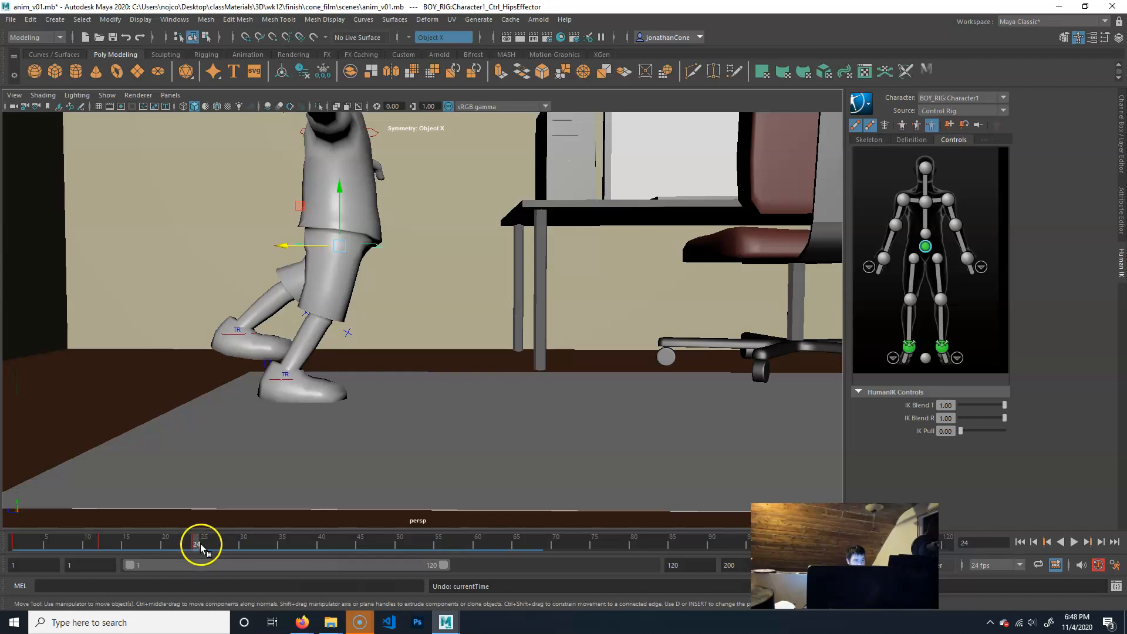
key("ctrl+z")
Step: At frame 36, move the hips effector forward over the right foot to world Z about 31.9 and key it
left_click_drag(195, 541, 276, 546)
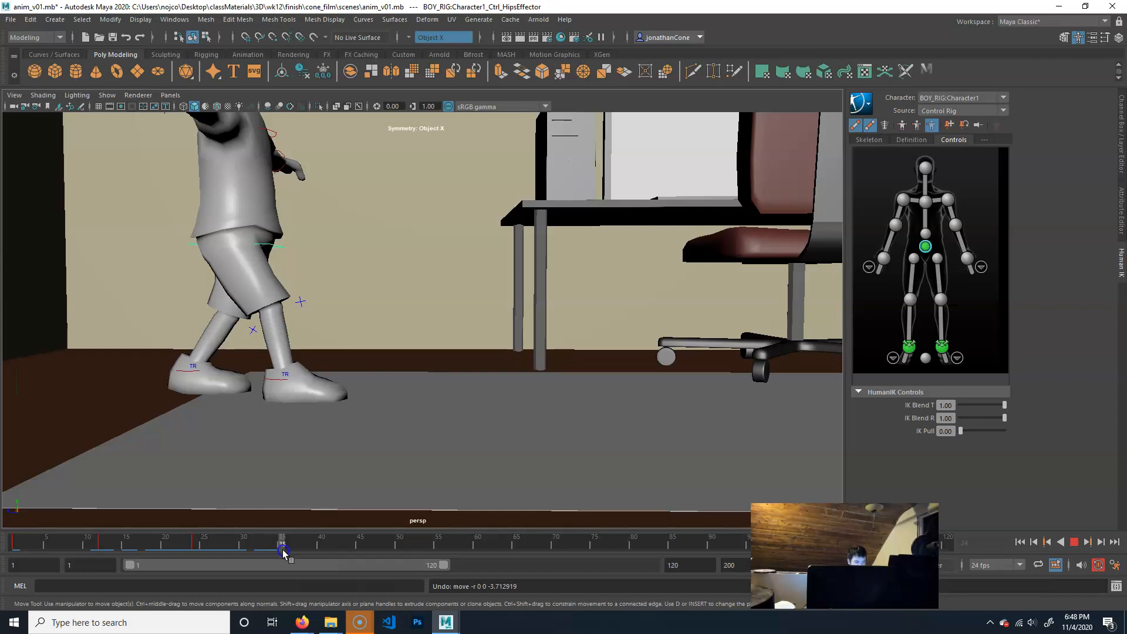
left_click_drag(286, 551, 287, 547)
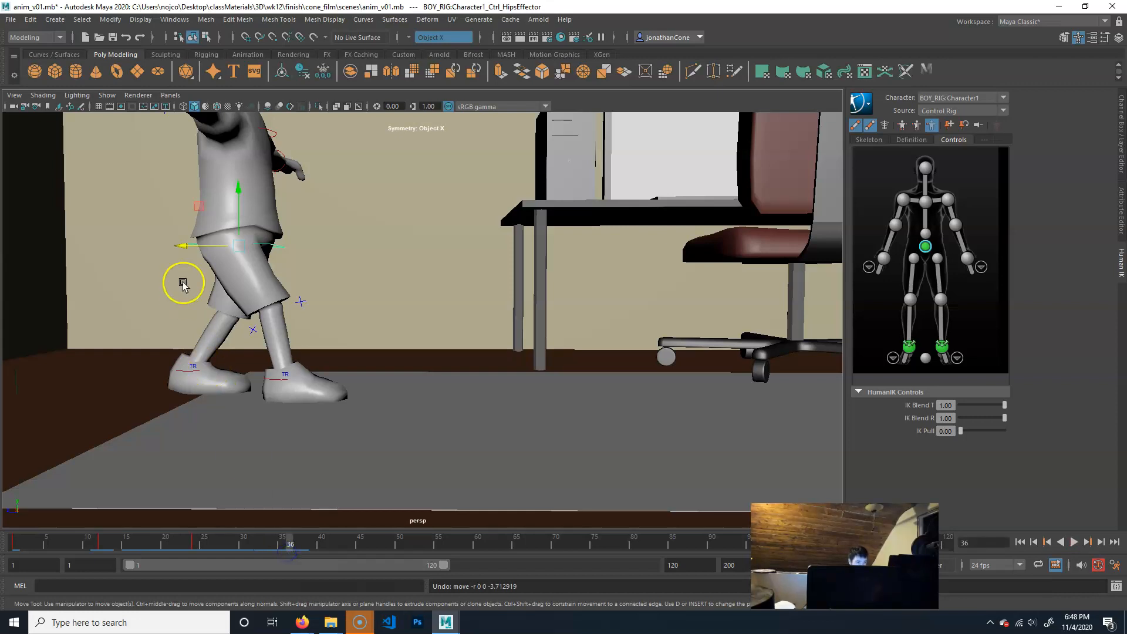
left_click_drag(183, 245, 281, 267)
key("s")
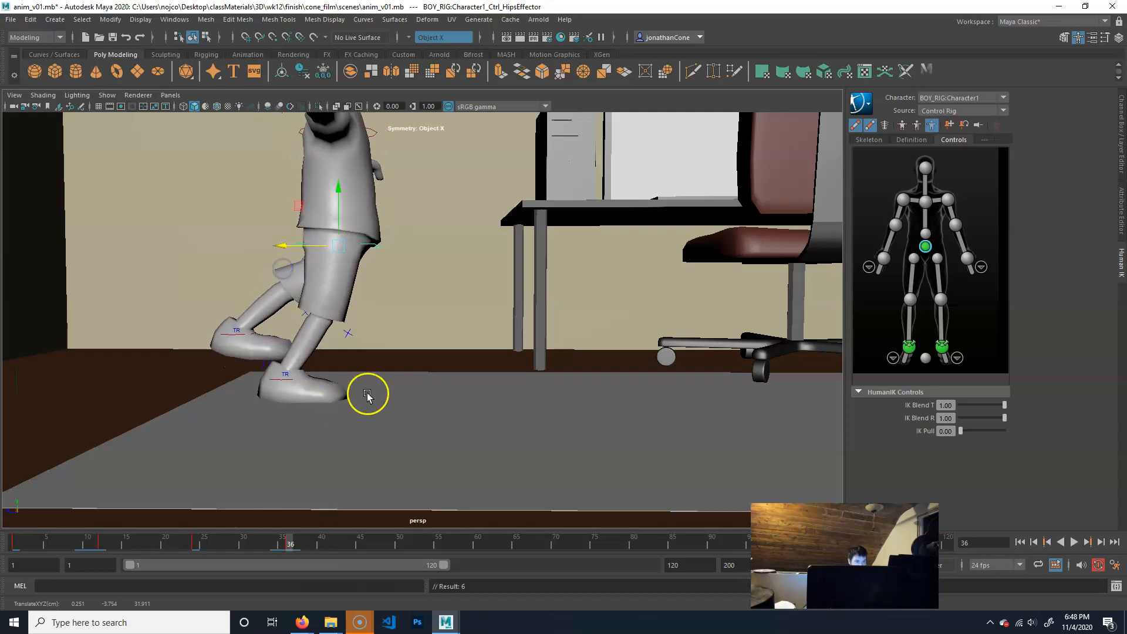
mouse_move(276, 542)
left_mouse_down()
mouse_move(184, 552)
mouse_move(284, 537)
left_mouse_up()
Step: Select the left ankle effector and key its planted position at frame 24
left_click(239, 335)
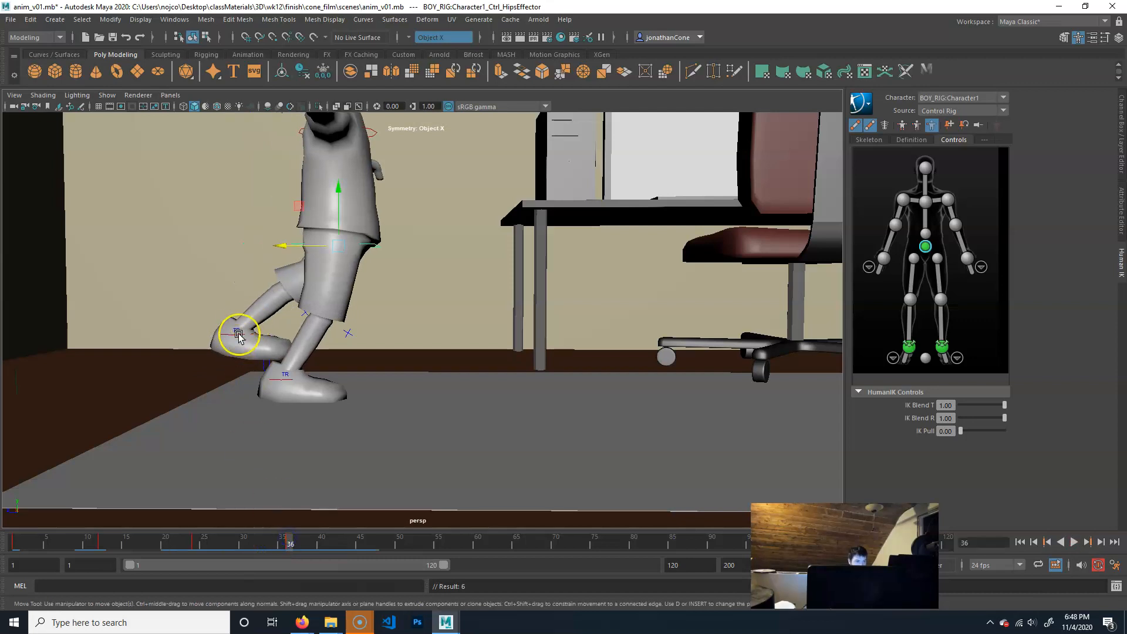
left_click(231, 335)
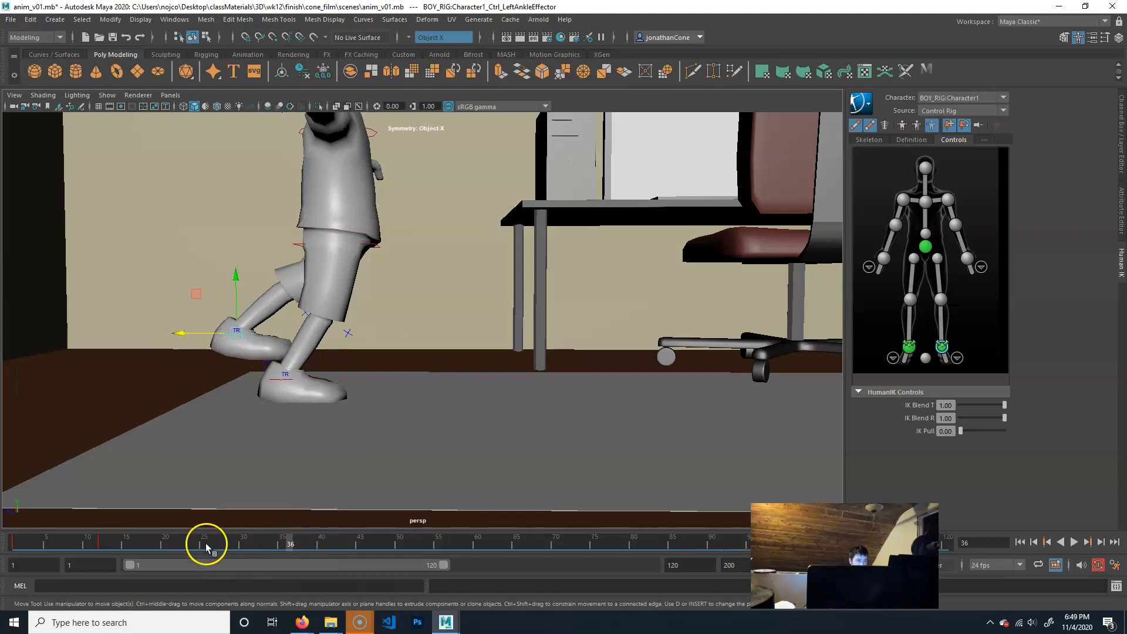
left_click_drag(114, 544, 196, 544)
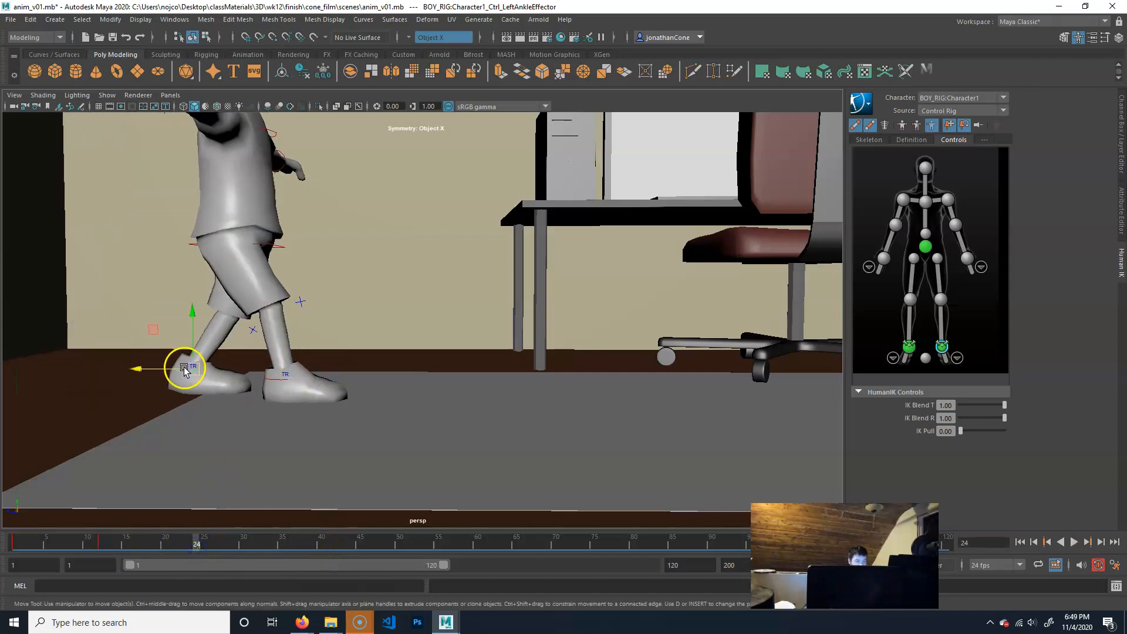
key("s")
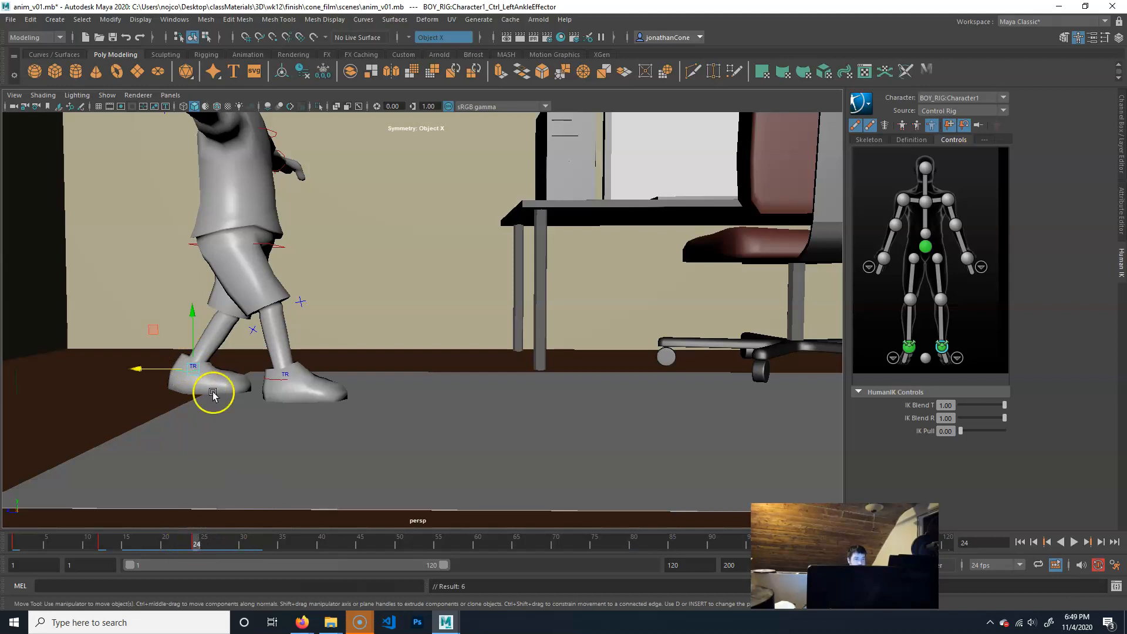
Step: At frame 36, move the left ankle effector forward ahead of the right foot and key it
left_click_drag(183, 538, 289, 542)
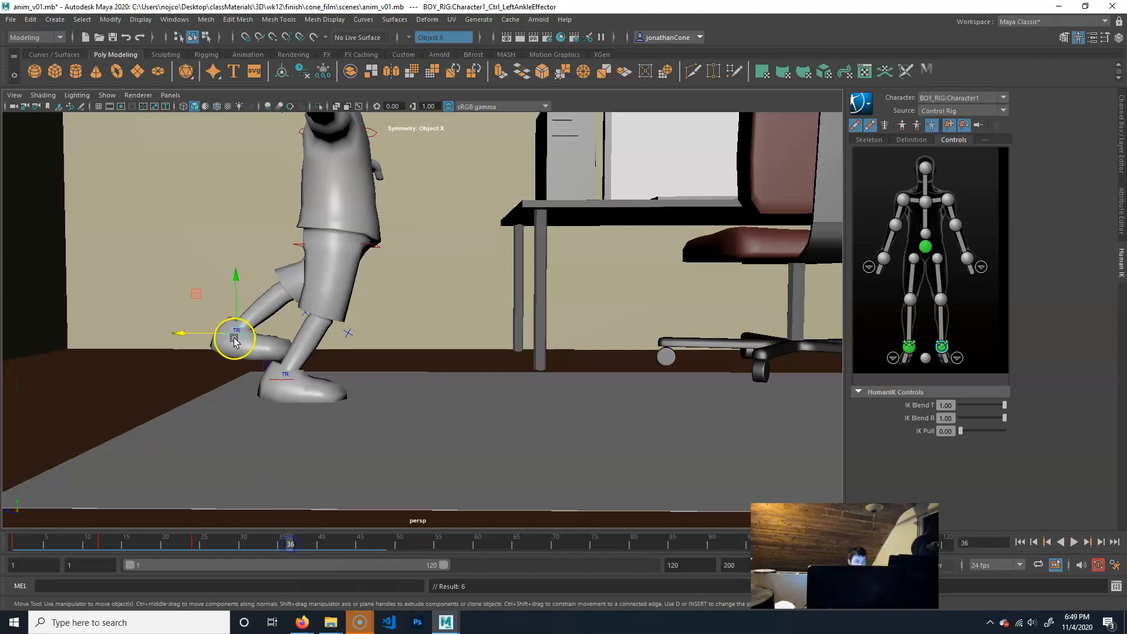
left_click_drag(235, 335, 384, 386)
key("s")
Step: At frame 48, move the hips effector forward over the left foot to world Z about 29.2 and key it
left_click_drag(291, 538, 382, 547)
key("alt+v")
left_click(376, 242)
left_click_drag(284, 244, 355, 252)
left_click(470, 385)
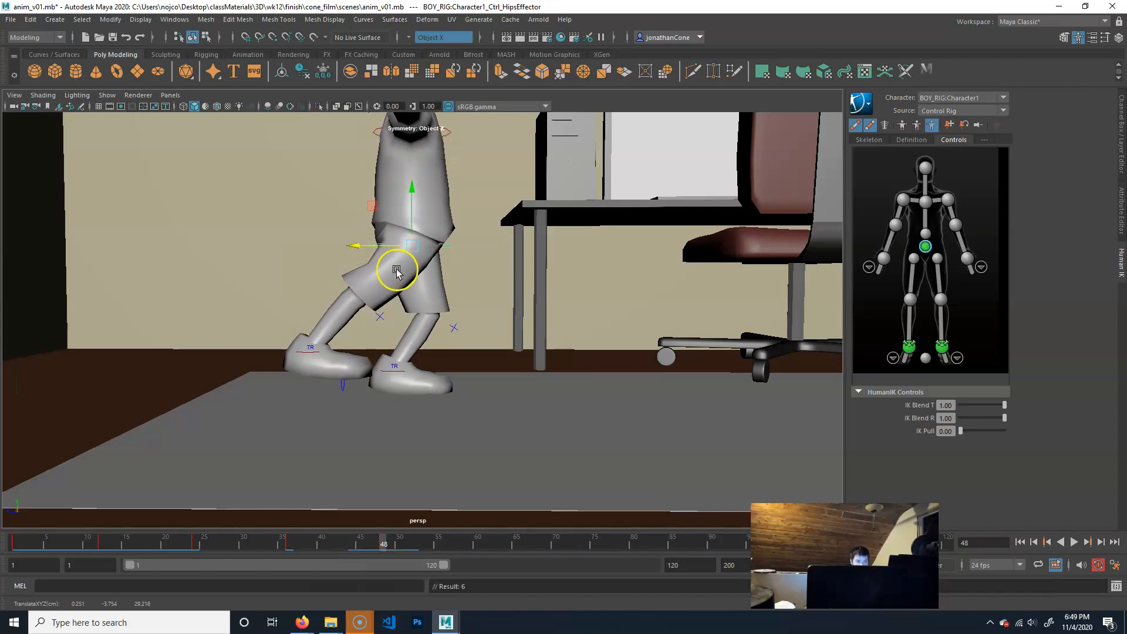
mouse_move(378, 540)
left_mouse_down()
mouse_move(309, 538)
mouse_move(382, 539)
left_mouse_up()
Step: Select the right ankle effector, key its planted position at frame 36, and play the motion to check it
left_click(309, 350)
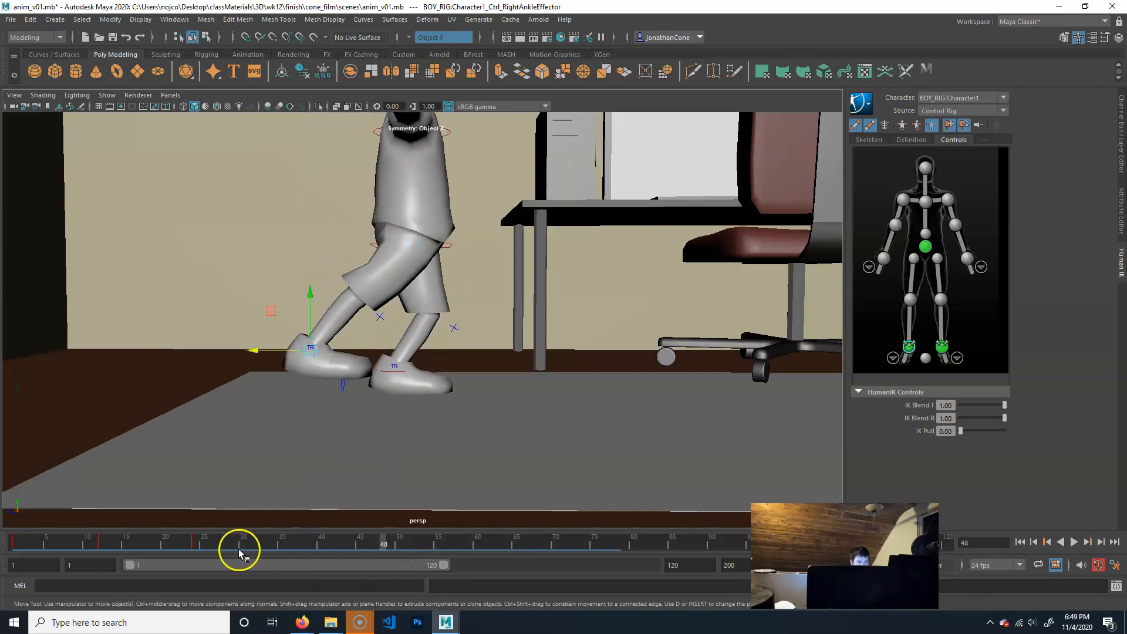
left_click_drag(206, 537, 292, 574)
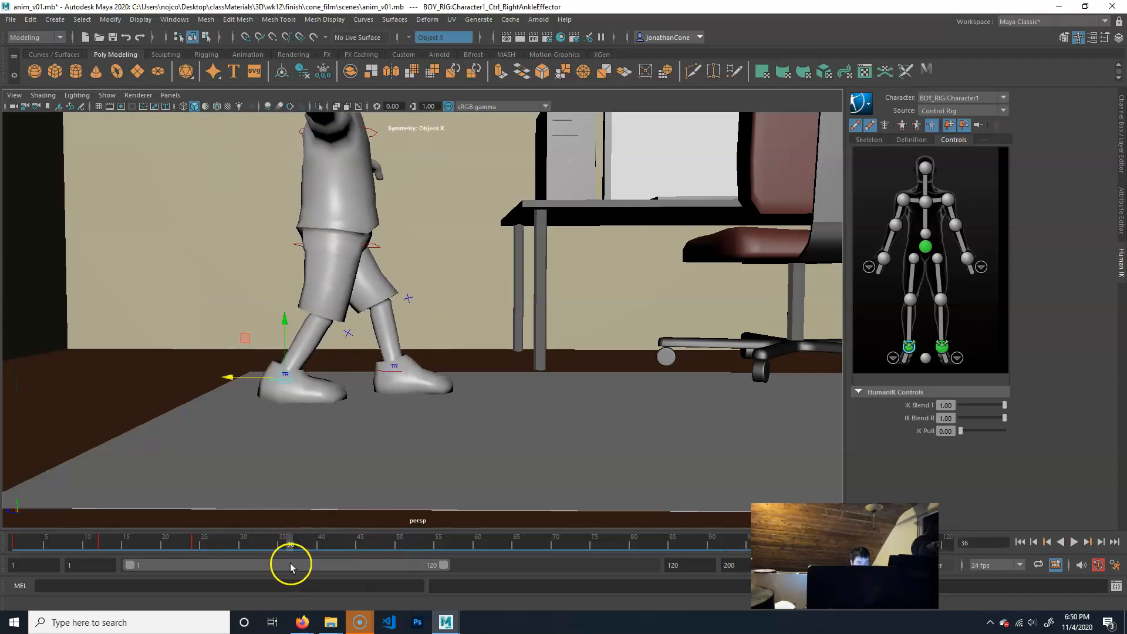
key("s")
key("alt+v")
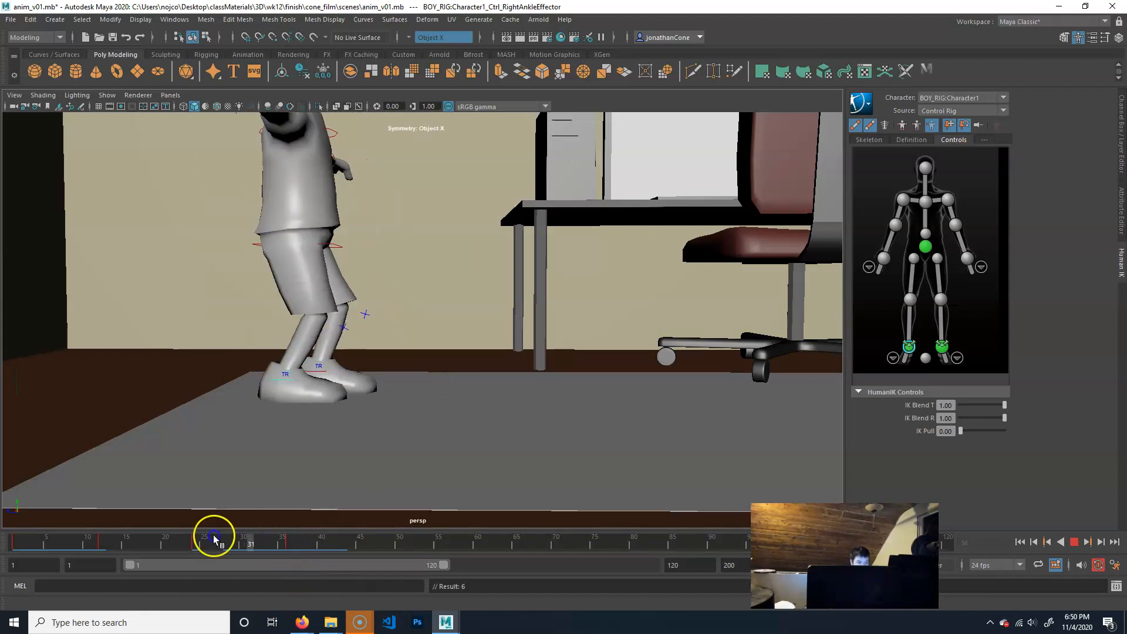
Step: At frame 48, move the right ankle effector beside the left foot to world Z about 29.3, key it, and return to frame 1
left_click_drag(291, 541, 384, 547)
left_click_drag(265, 357, 379, 401)
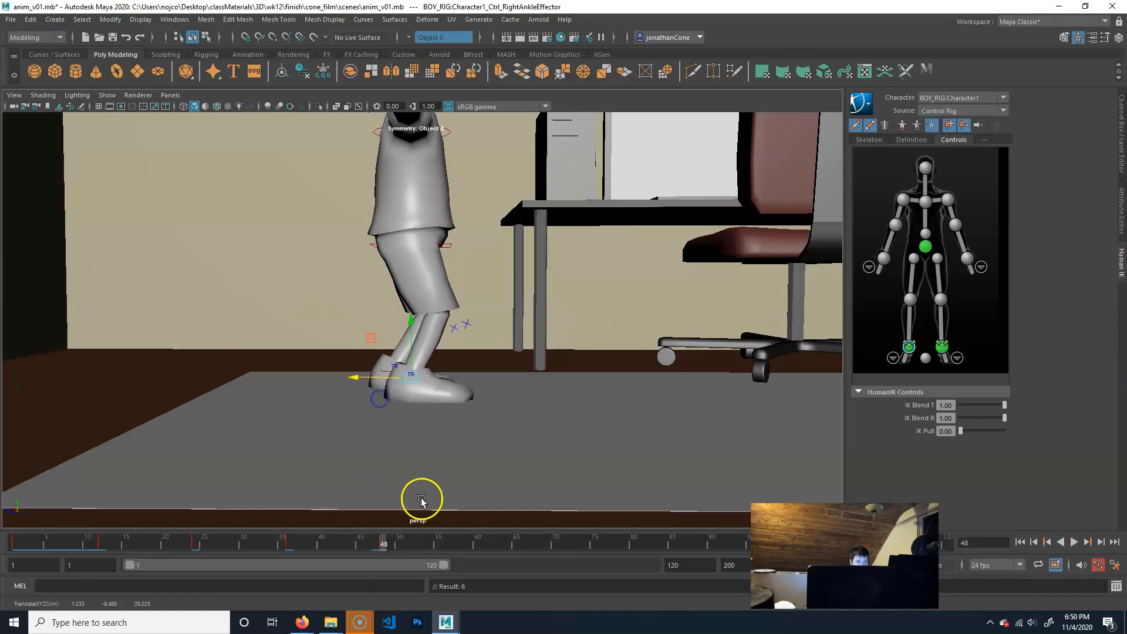
left_click_drag(376, 541, 14, 541)
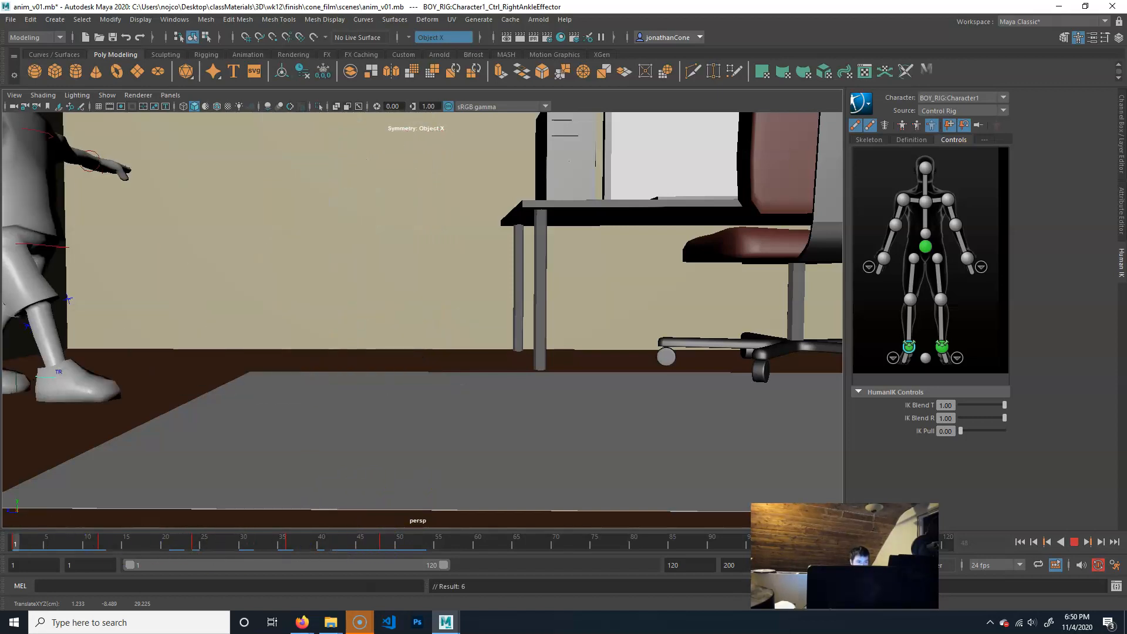
Step: Play the walk from frame 1, stop it, and scrub back through the keyed frames to review the steps
left_click(1069, 548)
left_click(1074, 544)
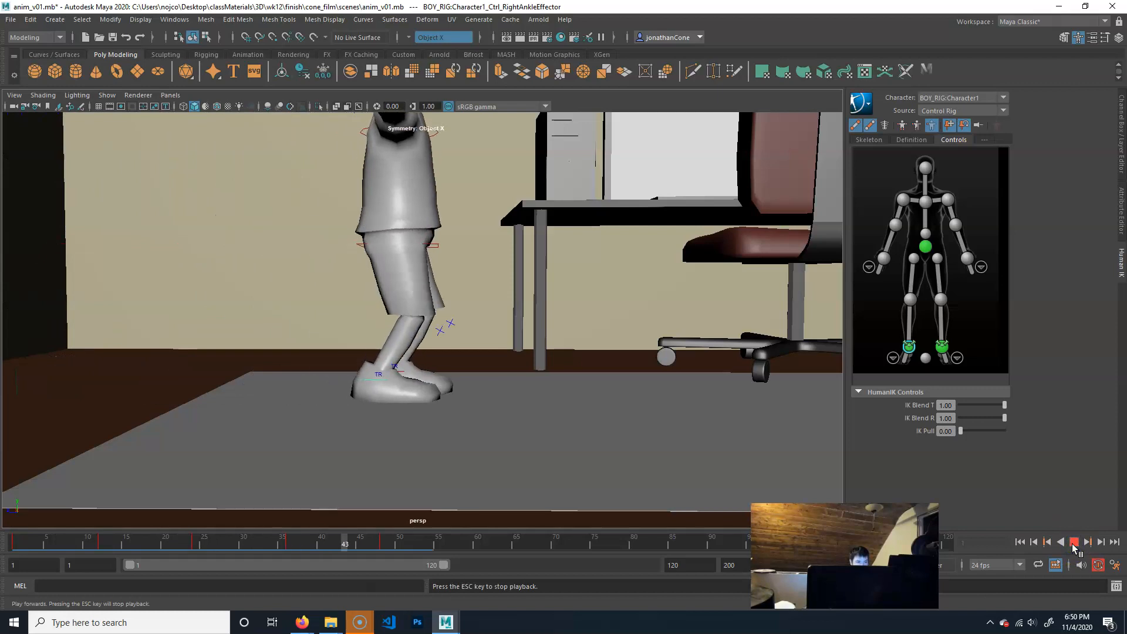
left_click(1074, 544)
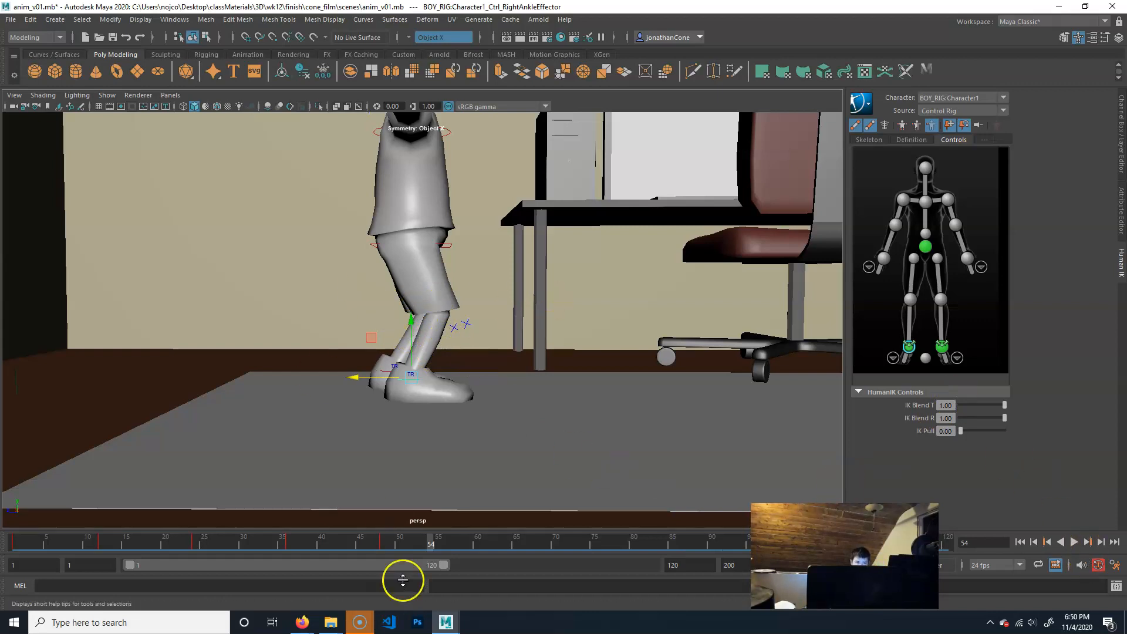
left_click_drag(363, 536, 157, 536)
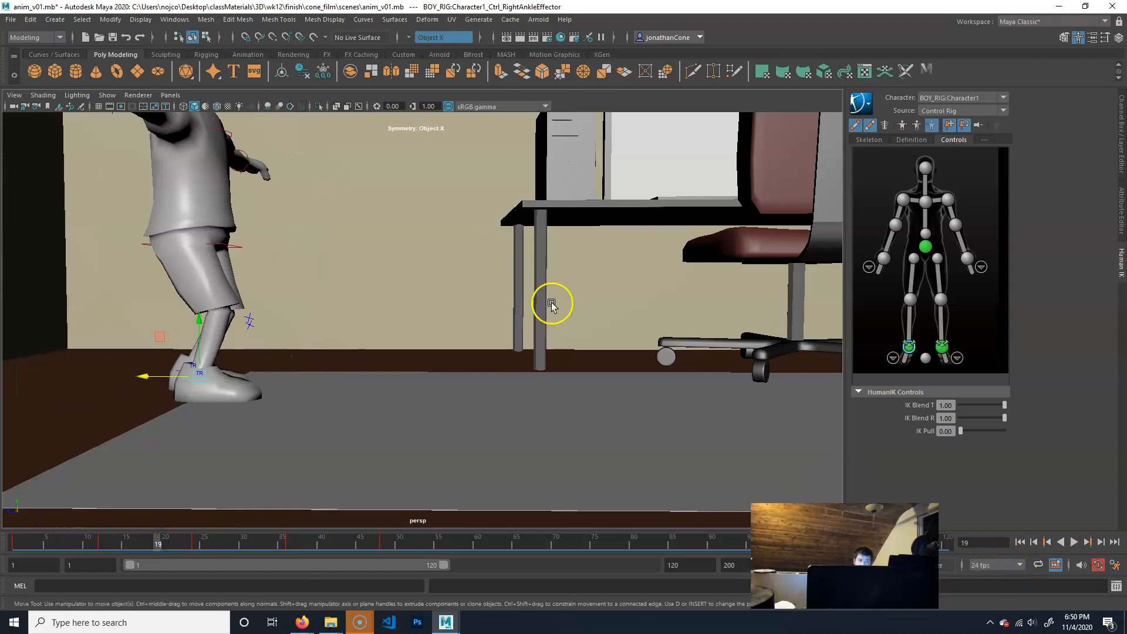
Step: Set the animation playback speed to 24 fps x 1 in the Time Slider preferences and save
left_click(1117, 570)
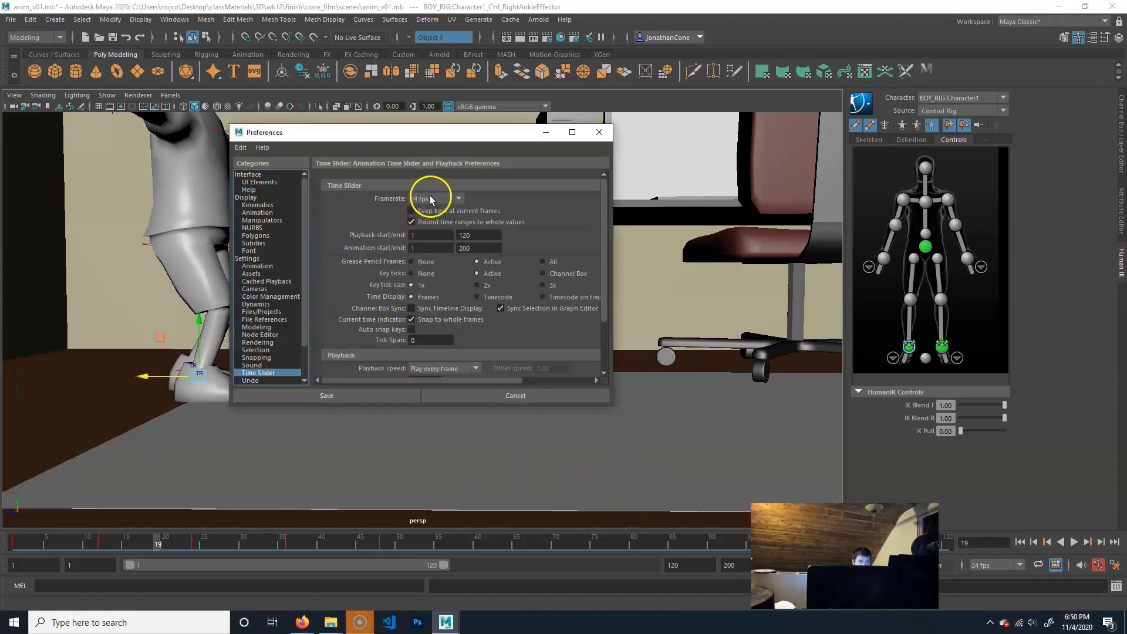
left_click(434, 200)
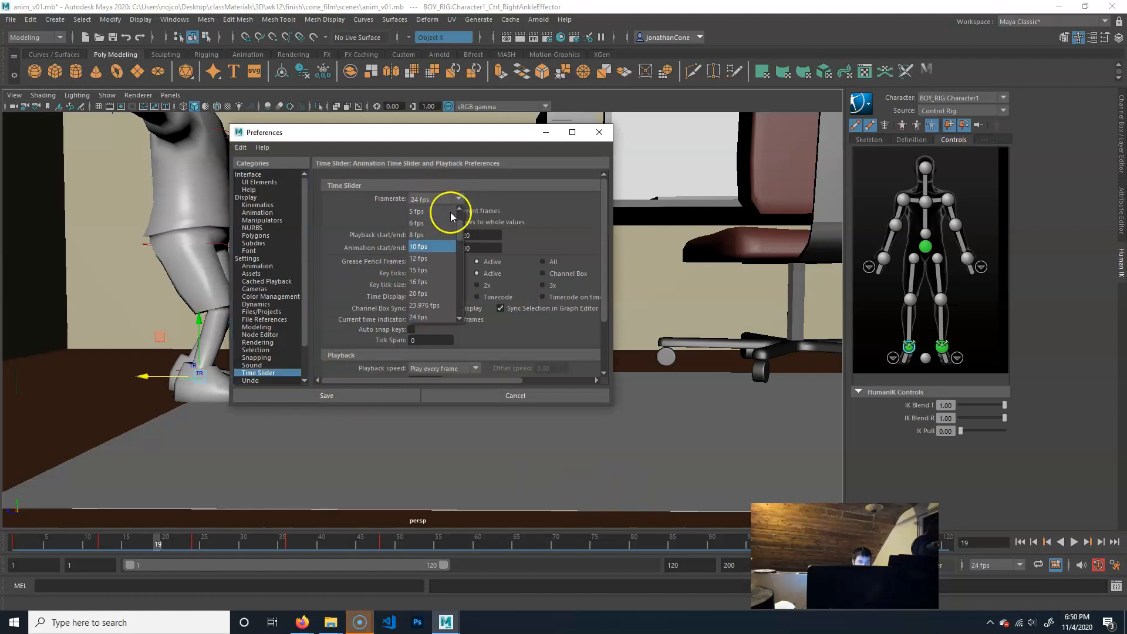
left_click(506, 173)
scroll(487, 282, "down", 2)
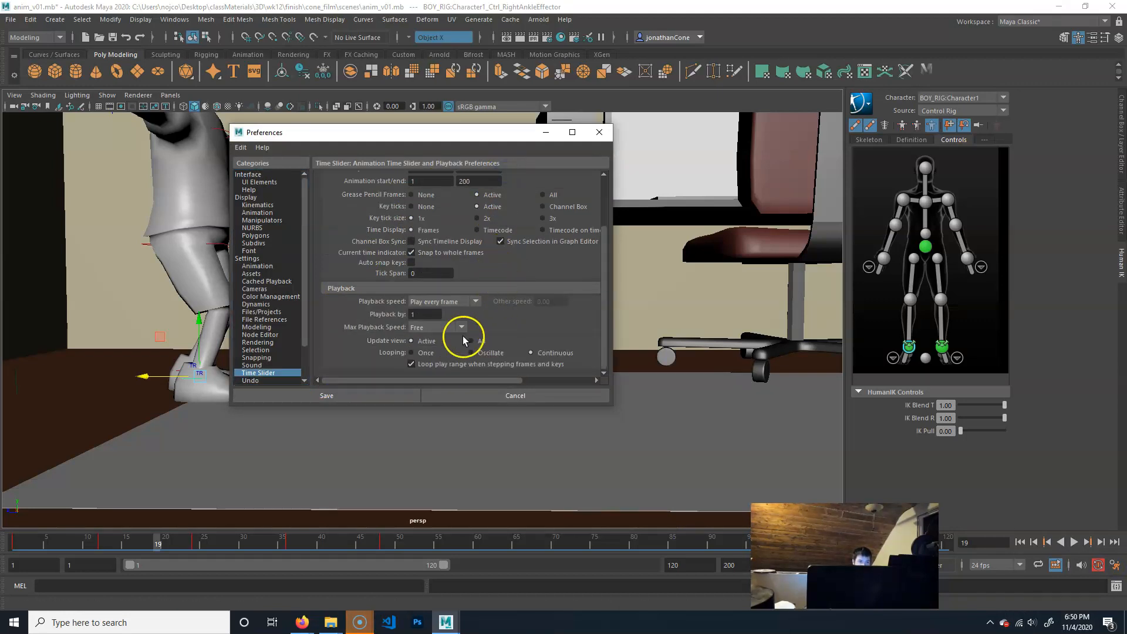
left_click(446, 304)
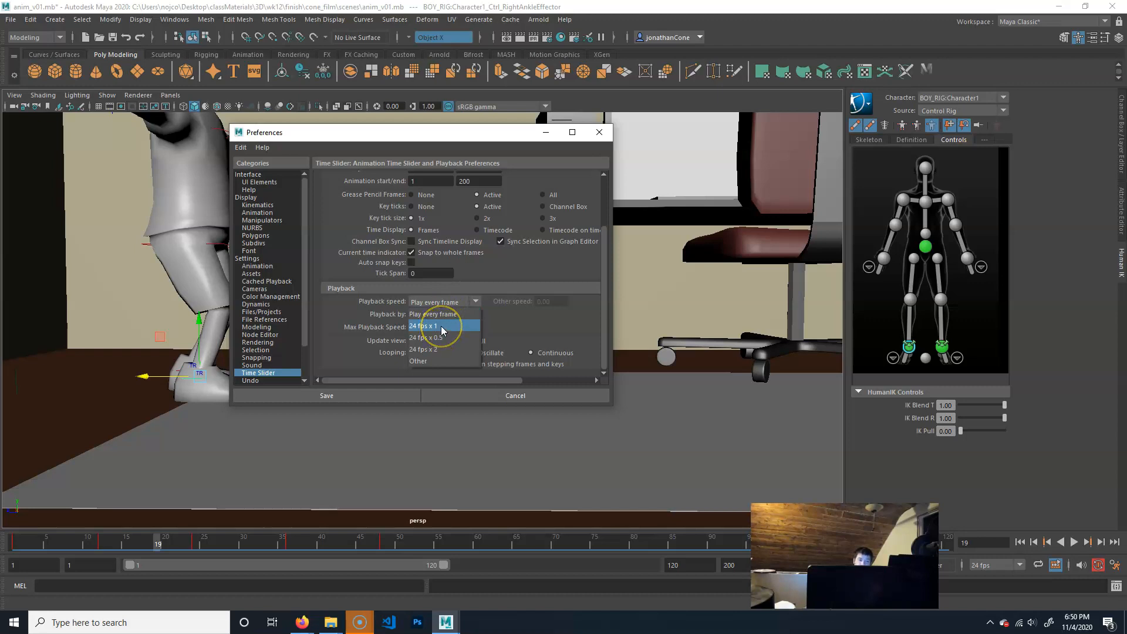
left_click(442, 326)
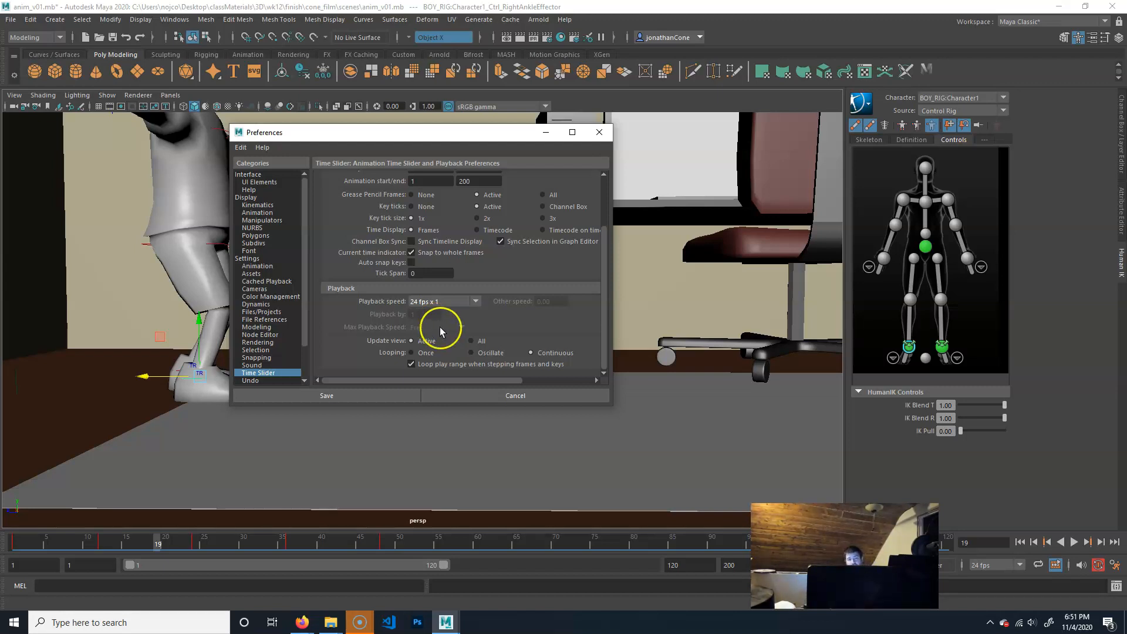
left_click(351, 392)
Step: Play the walk at the 24 fps playback speed, stop it, and scrub back toward frame 23 to check the foot motion
left_click(1076, 542)
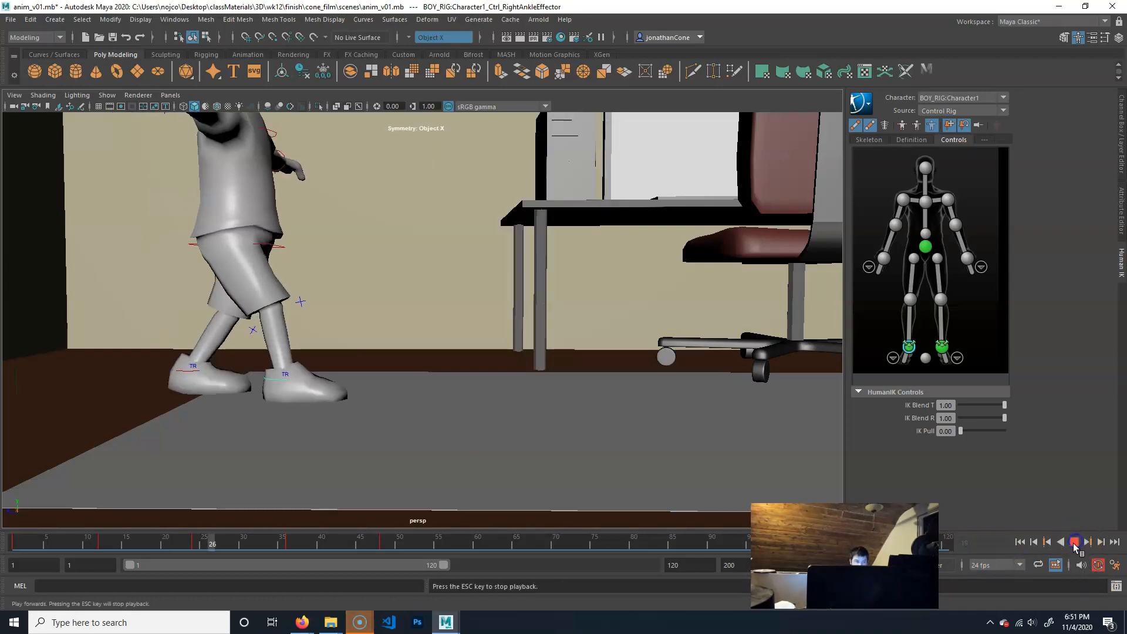
left_click(1074, 543)
mouse_move(332, 534)
left_mouse_down()
mouse_move(7, 539)
mouse_move(214, 552)
mouse_move(379, 543)
mouse_move(26, 531)
mouse_move(342, 549)
left_mouse_up()
left_click_drag(349, 545, 187, 537)
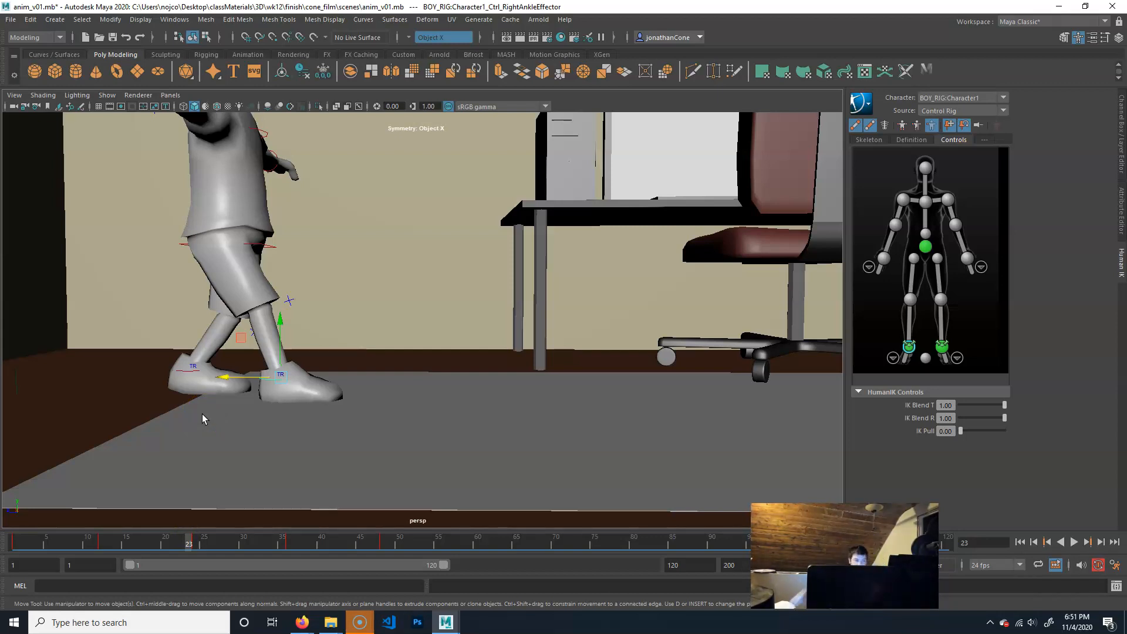
Step: At frame 6, frame the boy's legs, select the left ankle effector, and display its transform channels
left_click(25, 533)
key("alt+v")
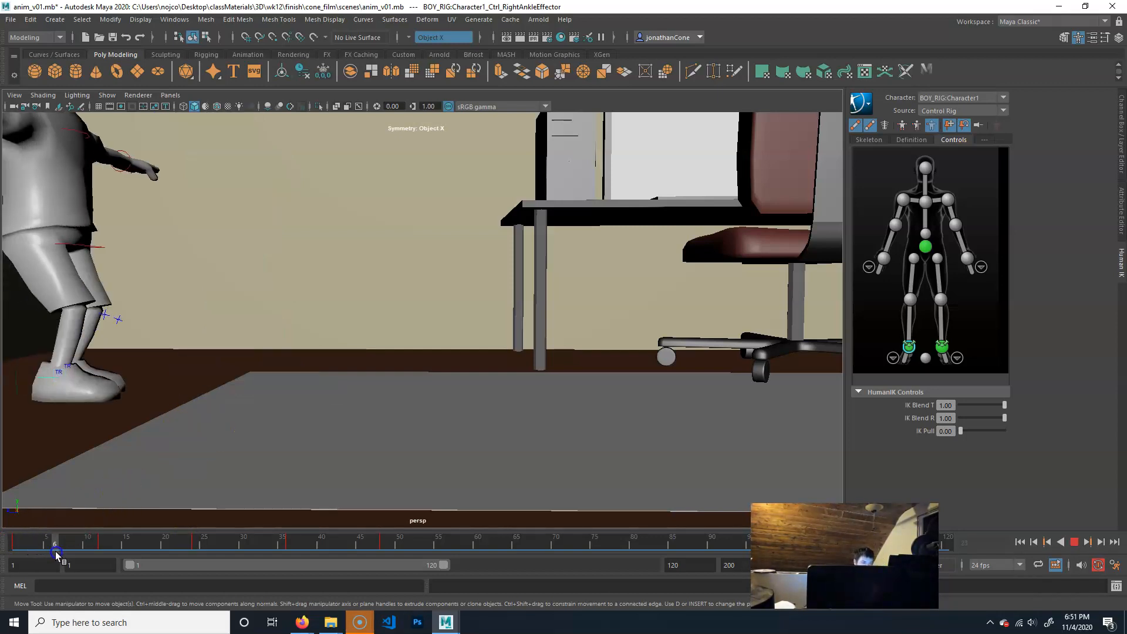
left_click_drag(40, 551, 54, 551)
middle_click_drag(36, 363, 164, 359, "alt")
left_click_drag(164, 360, 199, 360, "alt")
left_click(494, 427)
left_click_drag(559, 486, 501, 461, "alt")
left_click(441, 410)
middle_click_drag(501, 461, 531, 430, "alt")
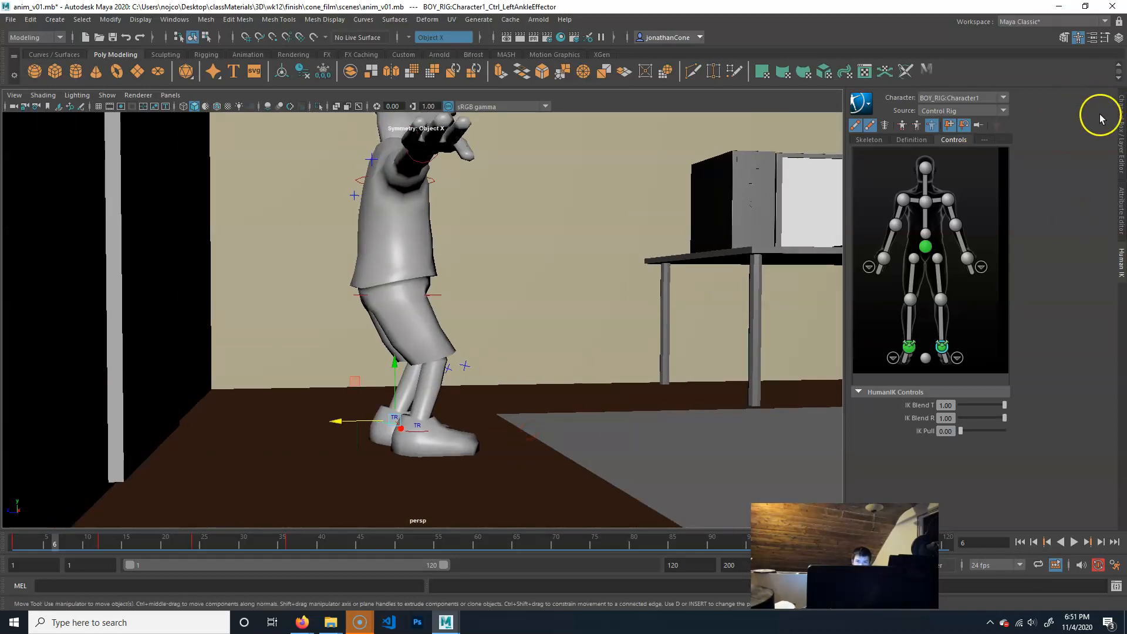
left_click(1122, 111)
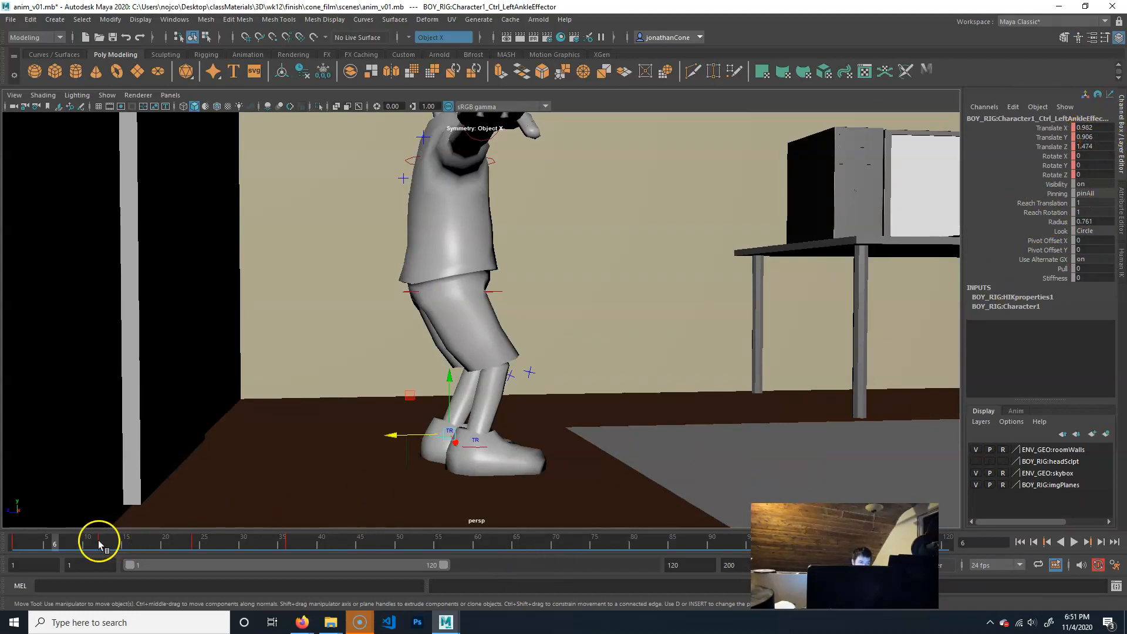
Step: At frame 6, raise the left ankle effector to about 1.85 in Translate Y
left_click(24, 544)
left_click_drag(23, 545, 57, 544)
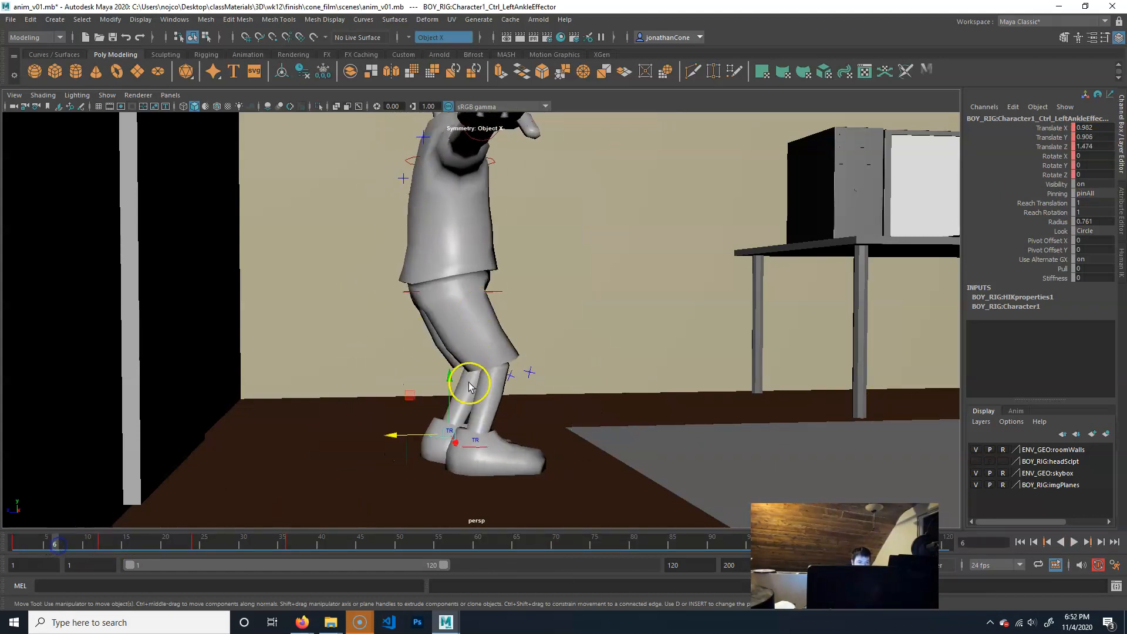
left_click_drag(447, 383, 438, 353)
Step: Try rotating the left ankle effector at frame 6, and undo the rotation
key("e")
key("ctrl+z")
left_click_drag(649, 464, 624, 437, "alt")
left_click_drag(317, 398, 328, 445)
key("ctrl+z")
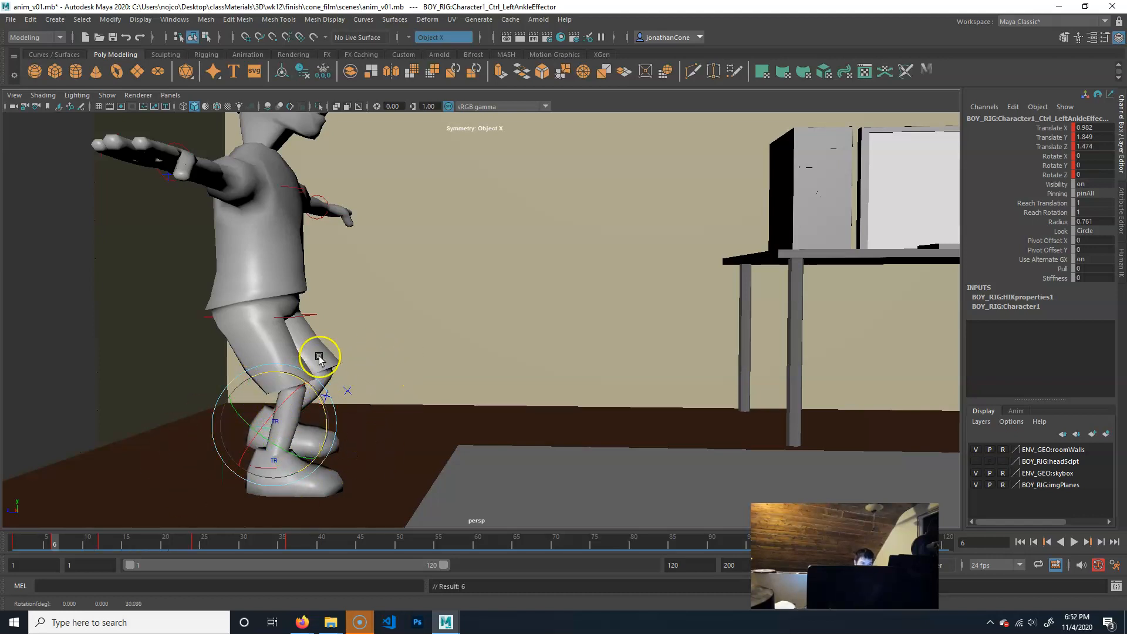
Step: At frame 30, raise the left ankle effector to about 1.76 in Translate Y
middle_click_drag(290, 452, 330, 430, "alt")
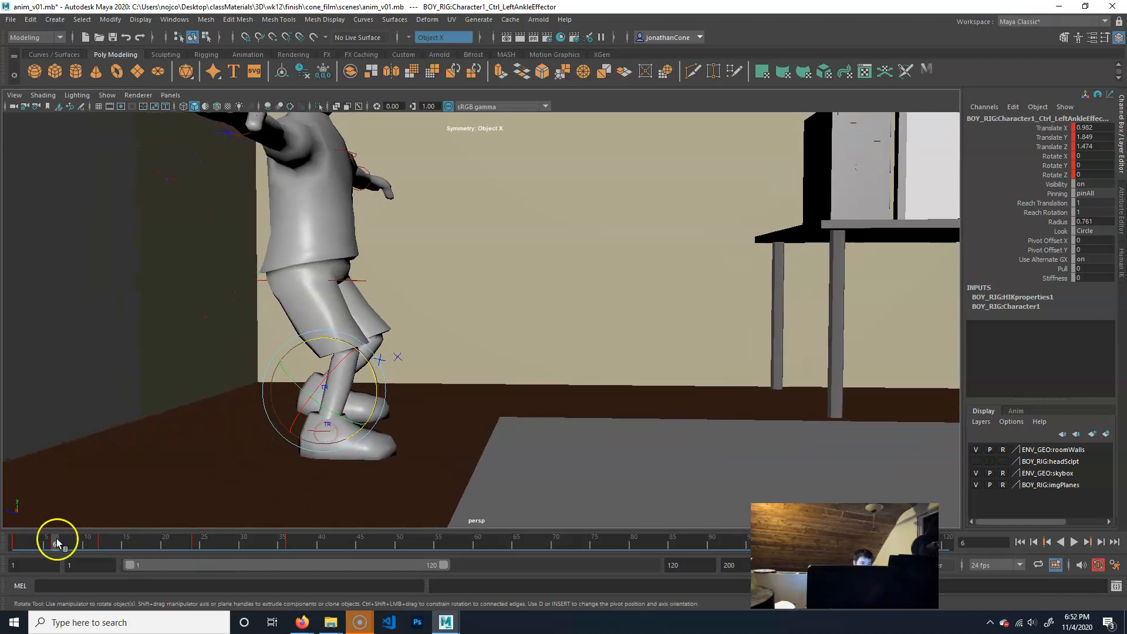
left_click_drag(52, 537, 287, 545)
left_click(244, 547)
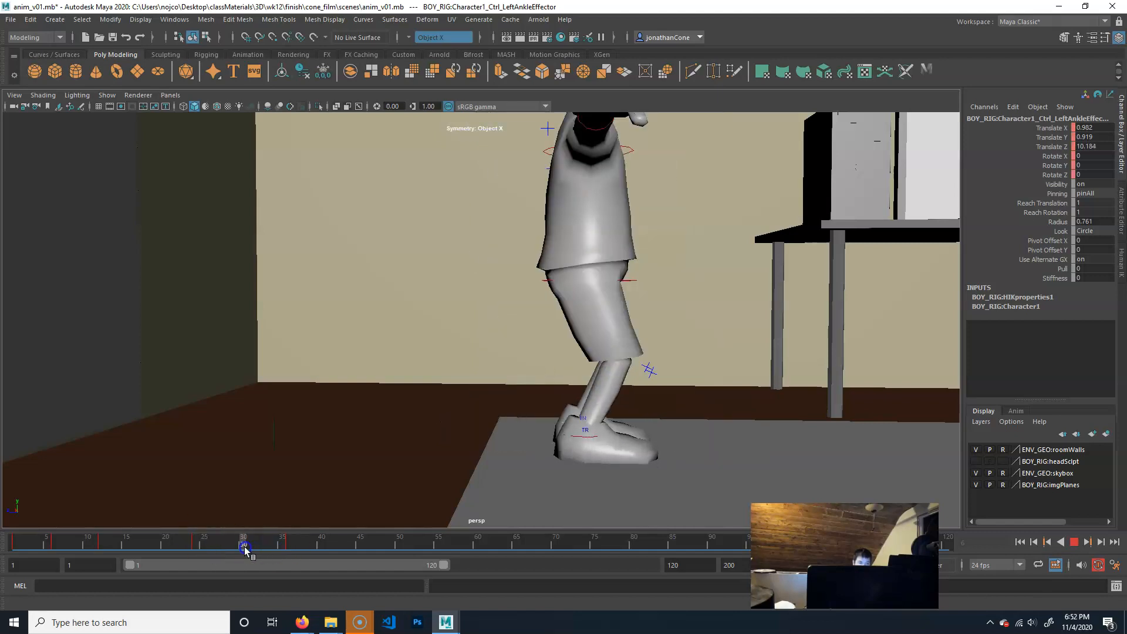
key("w")
left_click_drag(575, 386, 624, 359)
Step: Try rotating the left ankle effector in HumanIK Body Part mode, and return to Selection mode and the transform channels
key("e")
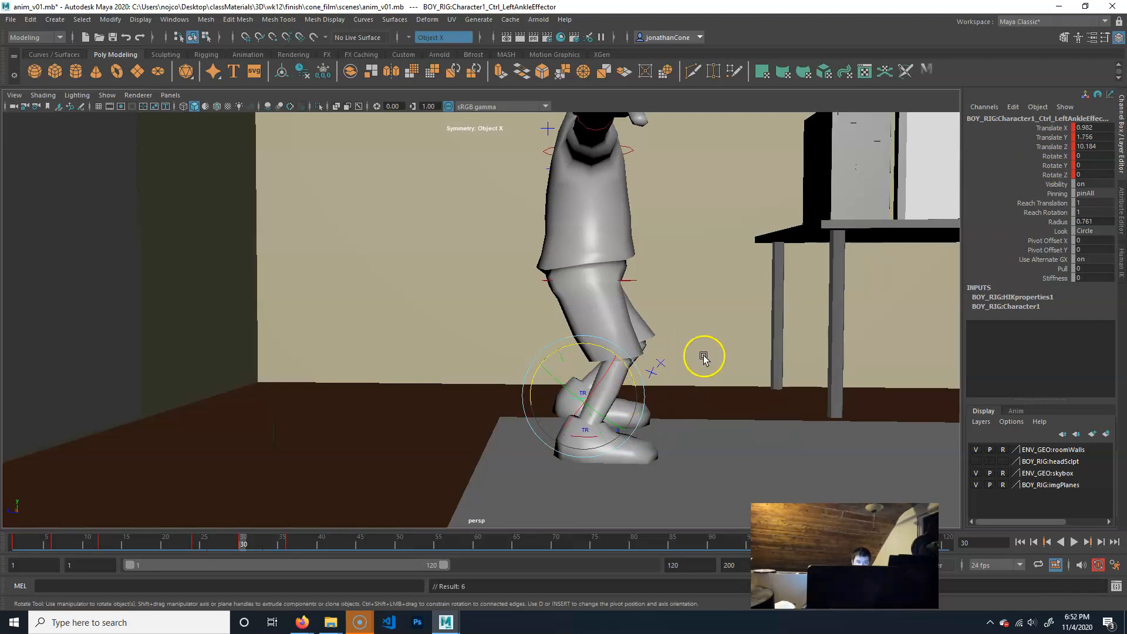
left_click(1082, 37)
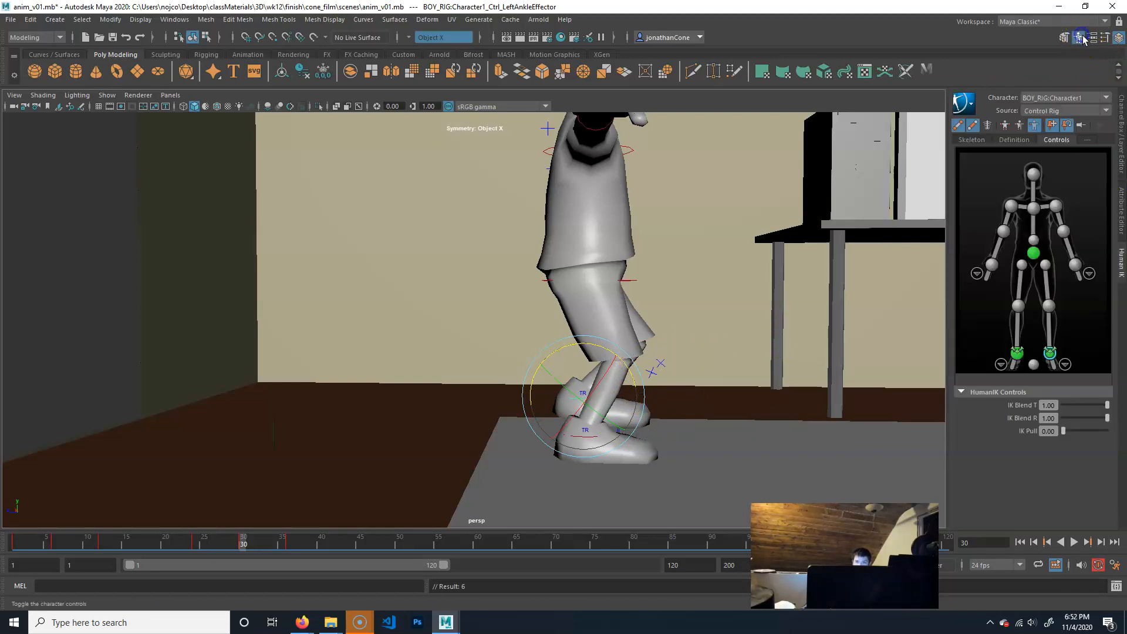
left_click(1020, 126)
left_click_drag(622, 371, 624, 386)
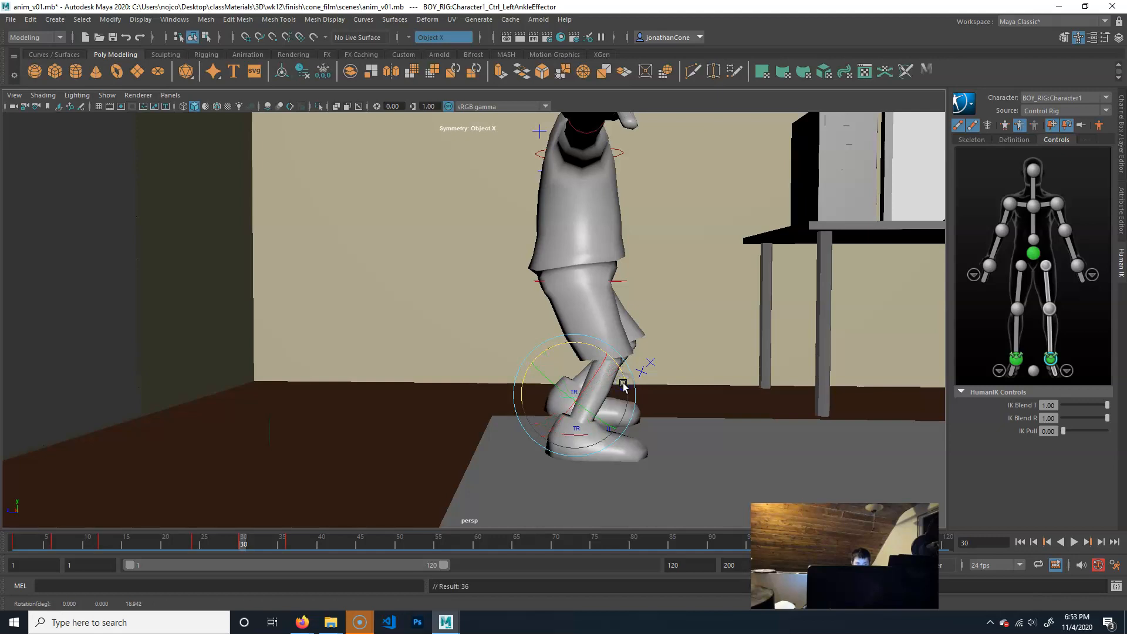
left_click(1035, 125)
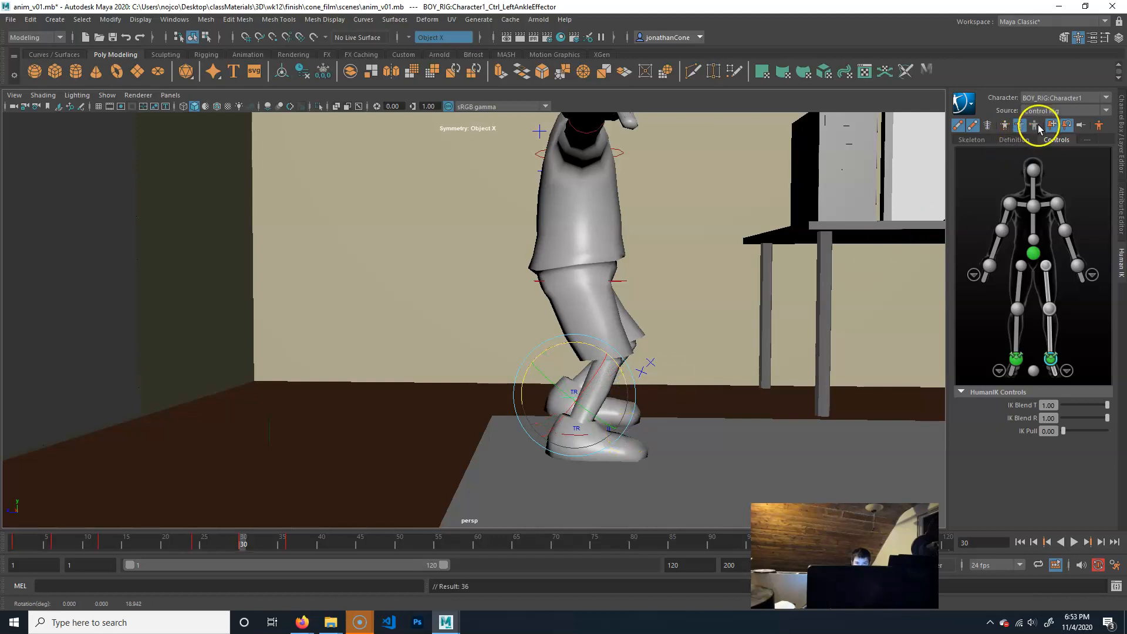
left_click(1120, 130)
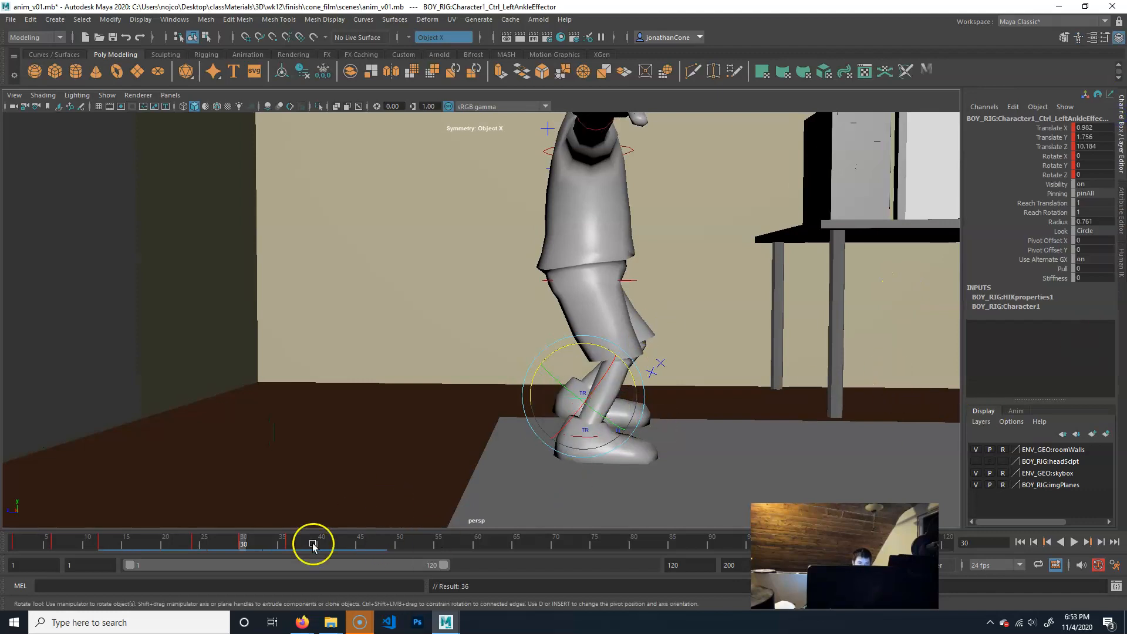
Step: Review the left foot's motion back to frame 1, select the right ankle effector, and raise it off the floor at frame 18
key("alt+v")
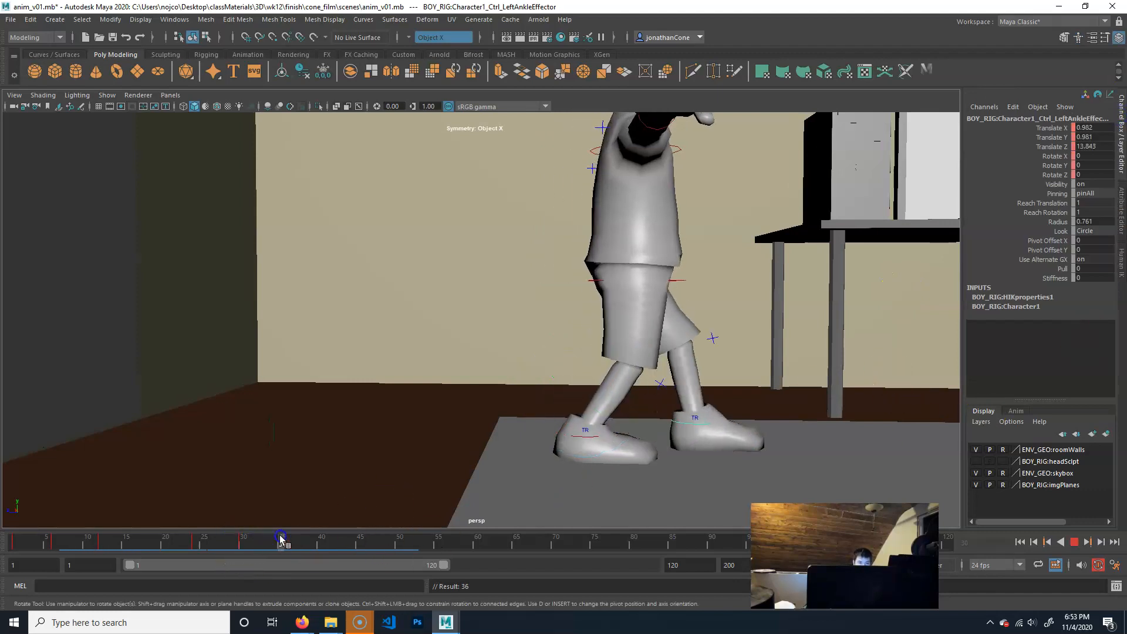
left_click_drag(37, 561, 7, 570)
left_click(312, 435)
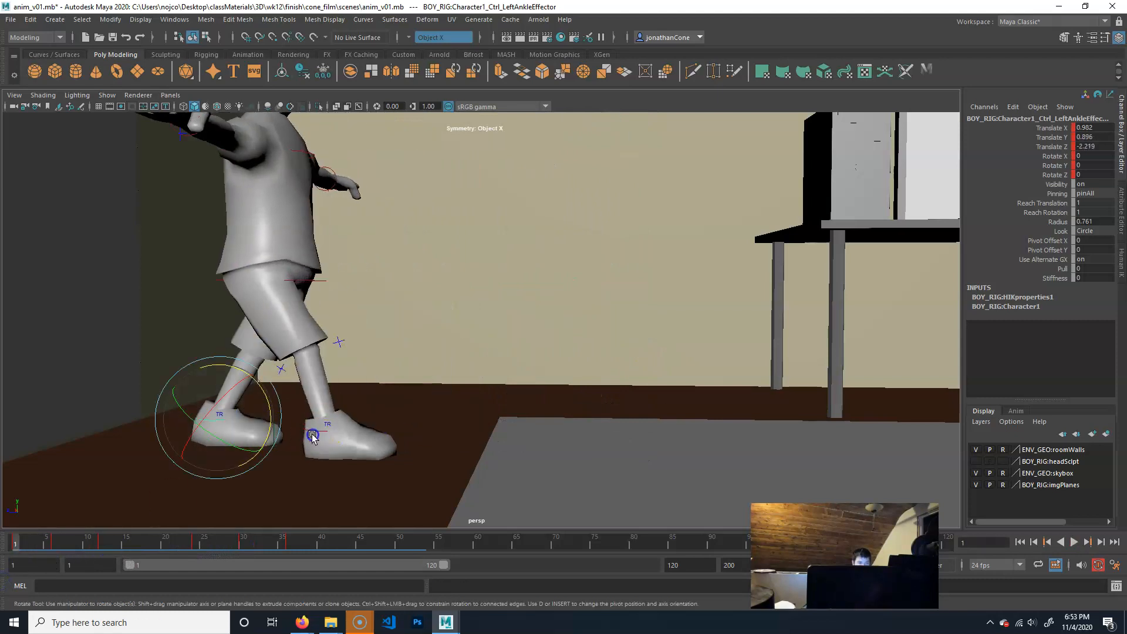
left_click(312, 428)
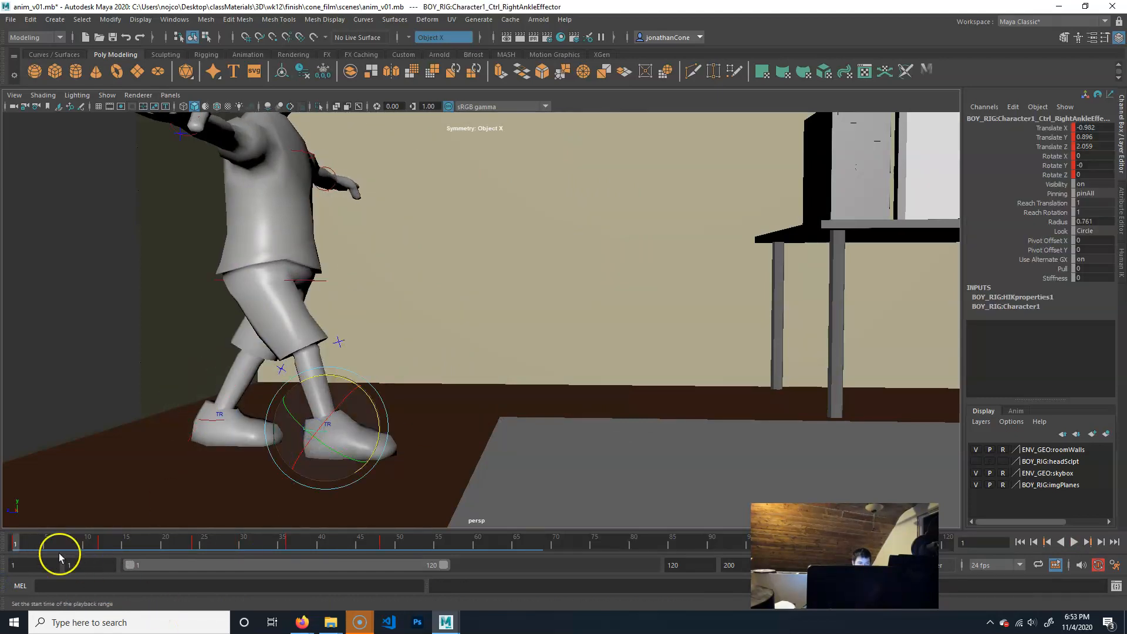
left_click_drag(21, 544, 149, 545)
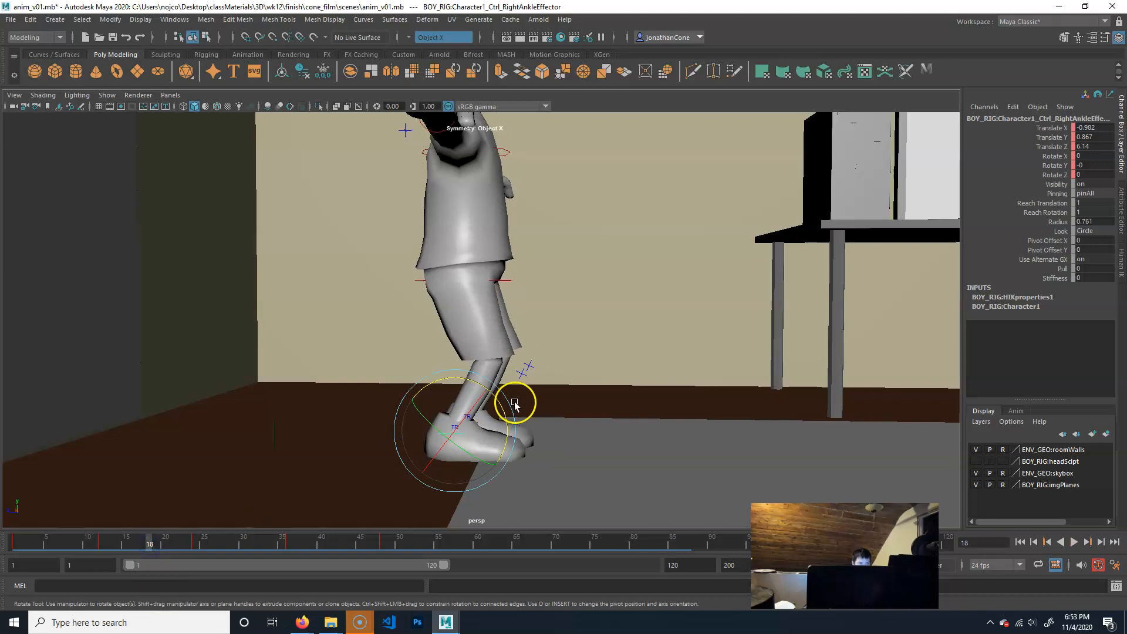
key("w")
left_click_drag(458, 372, 459, 354)
Step: At frame 42, raise the right ankle effector to about 1.34 in Translate Y
left_click_drag(272, 546, 337, 541)
key("w")
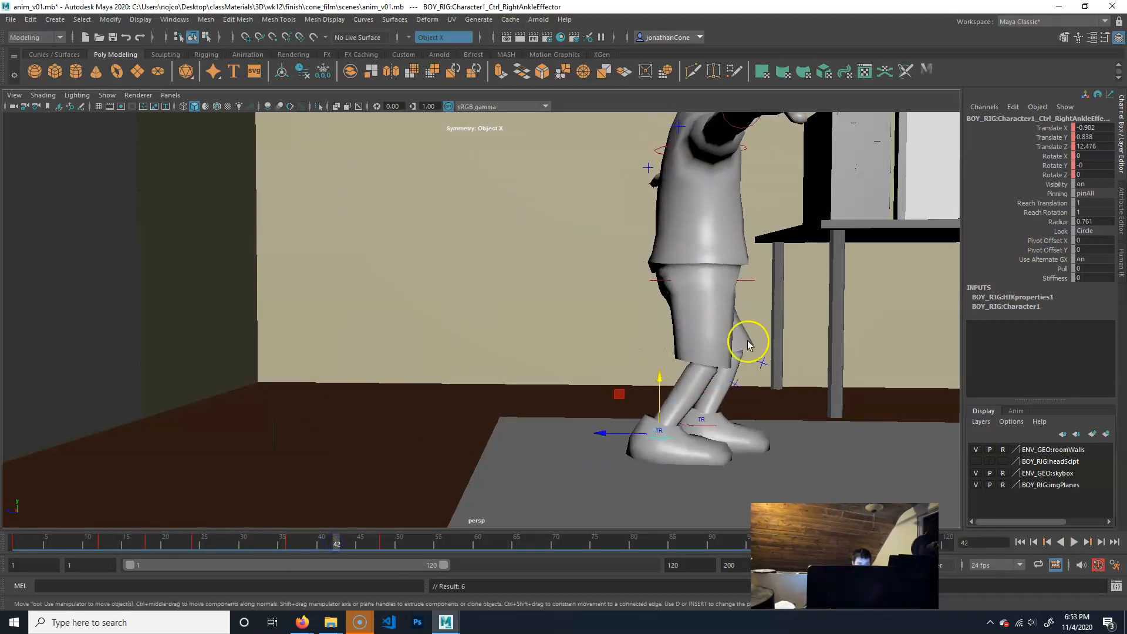
left_click_drag(658, 377, 661, 360)
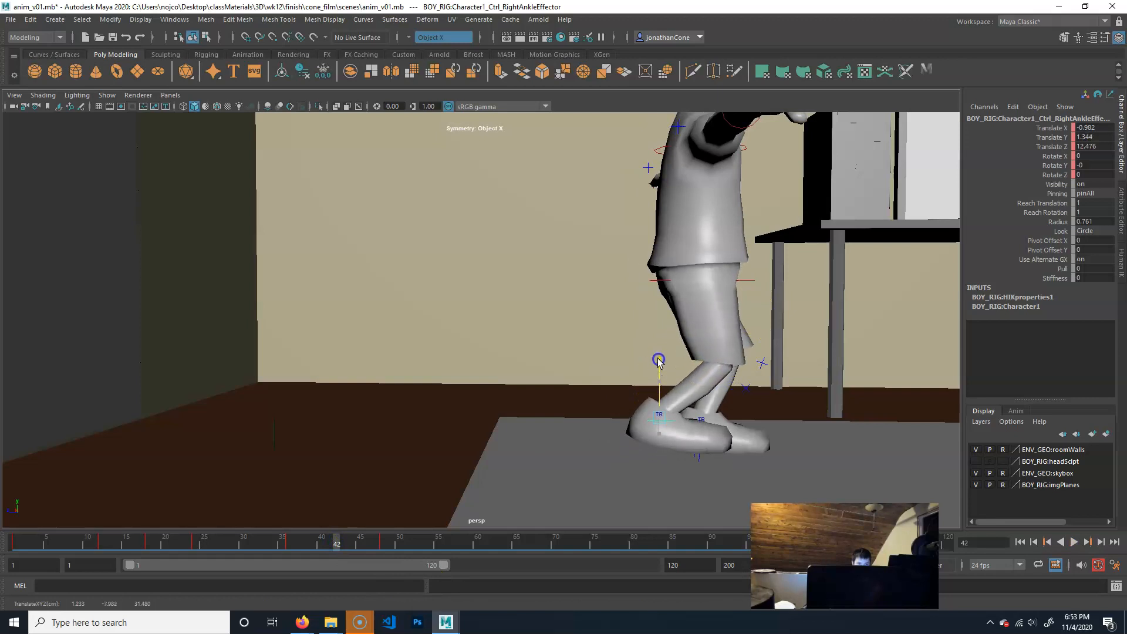
Step: Play the walk from frame 1, stop it, and scrub back to the start to check both feet's lifts
left_click_drag(329, 549, 13, 543)
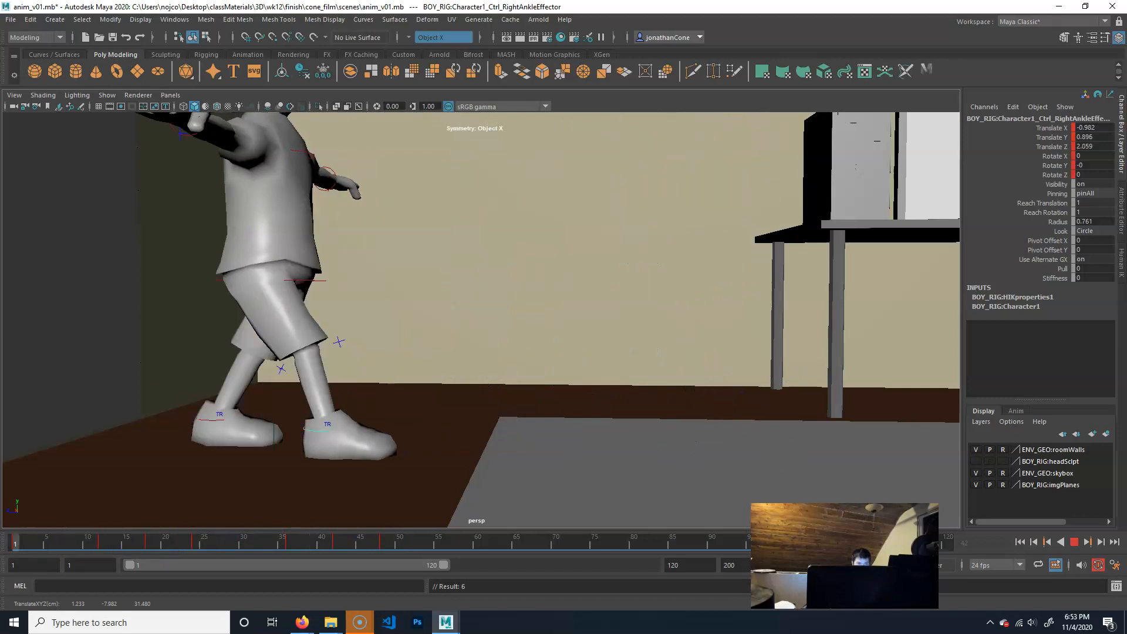
left_click(1075, 542)
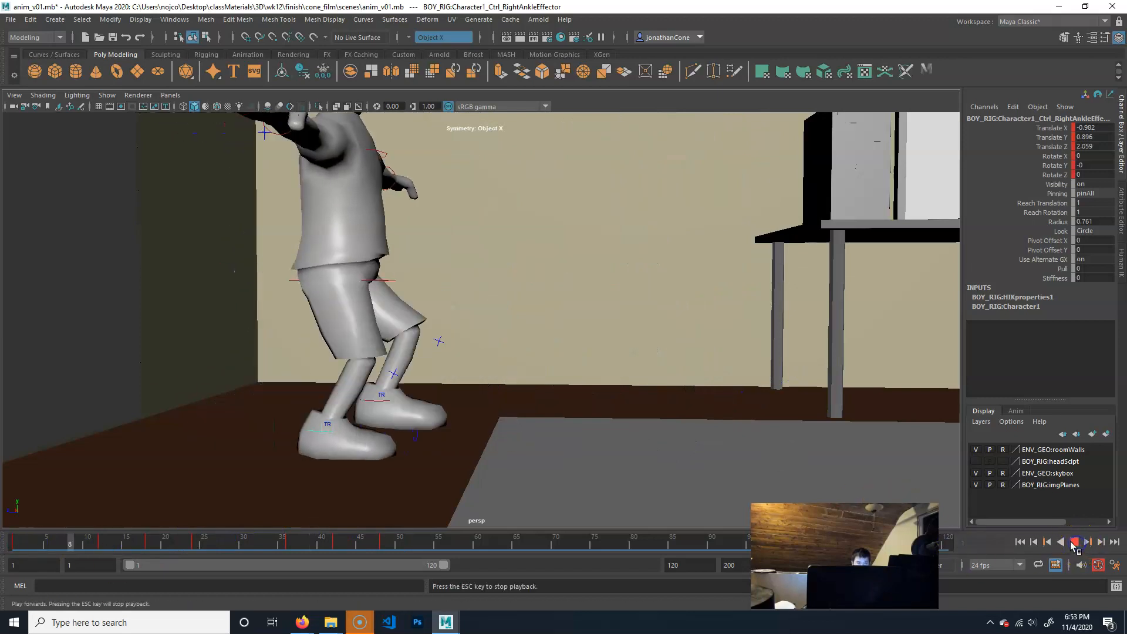
left_click(1035, 519)
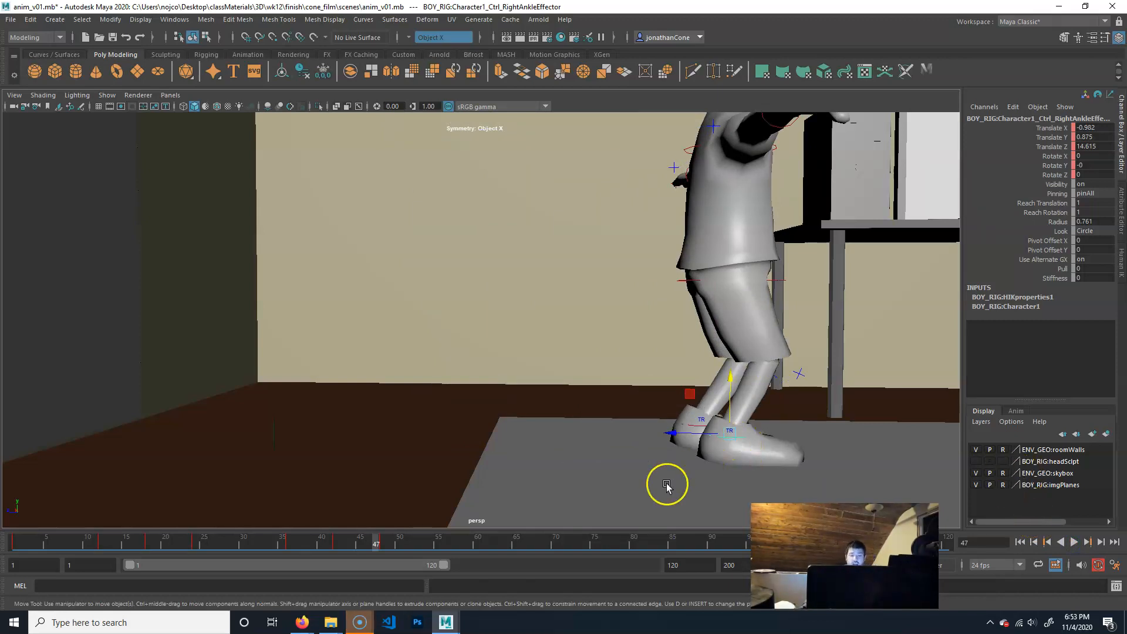
left_click_drag(375, 538, 1, 547)
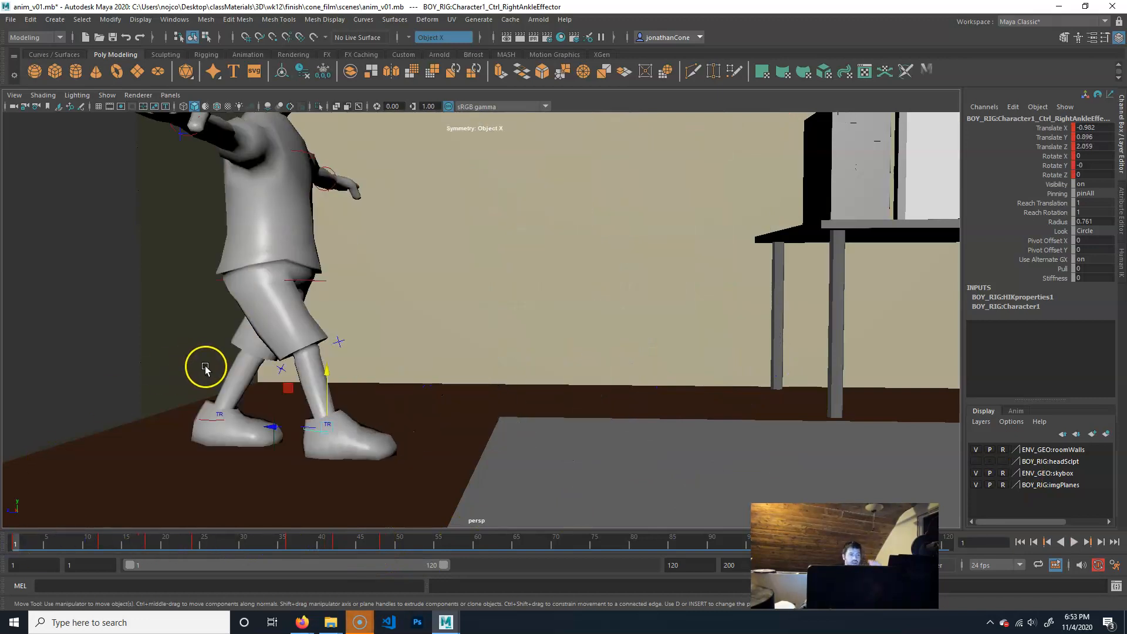
Step: Select the hips effector and lower it slightly at frame 4
left_click(303, 284)
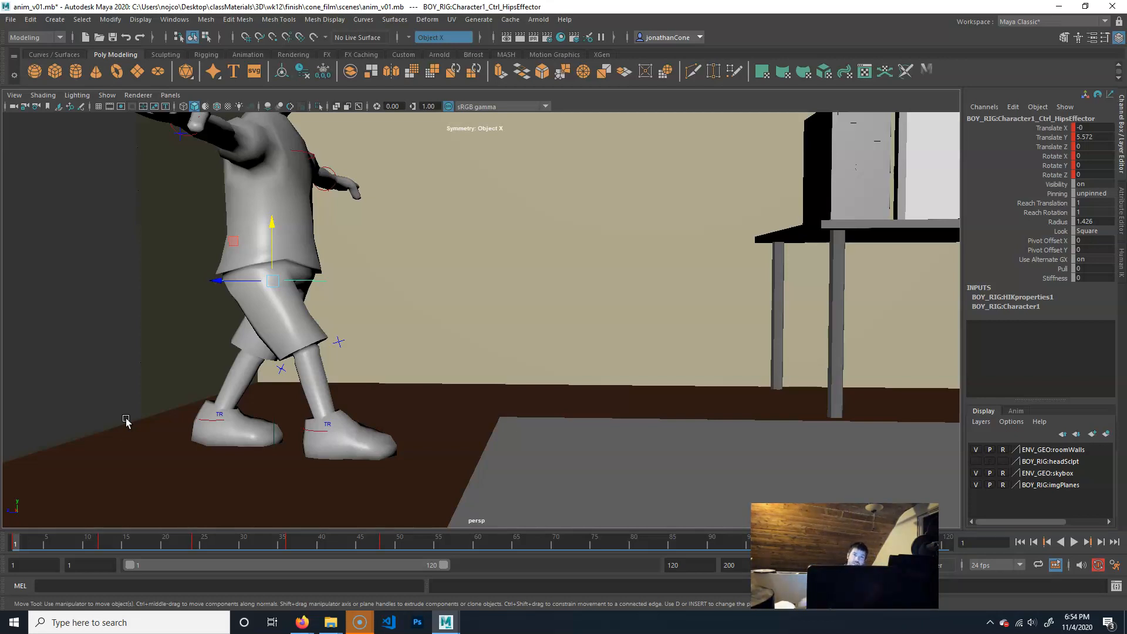
mouse_move(14, 550)
left_mouse_down()
mouse_move(173, 545)
mouse_move(14, 538)
left_mouse_up()
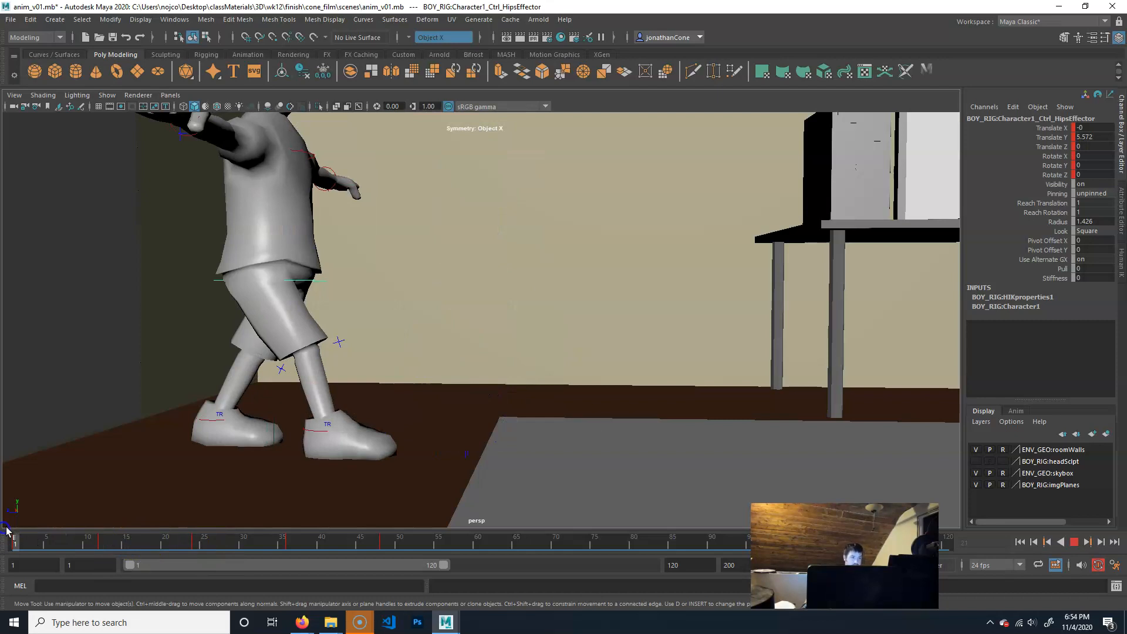
mouse_move(20, 534)
left_mouse_down()
mouse_move(34, 539)
mouse_move(10, 540)
mouse_move(29, 546)
left_mouse_up()
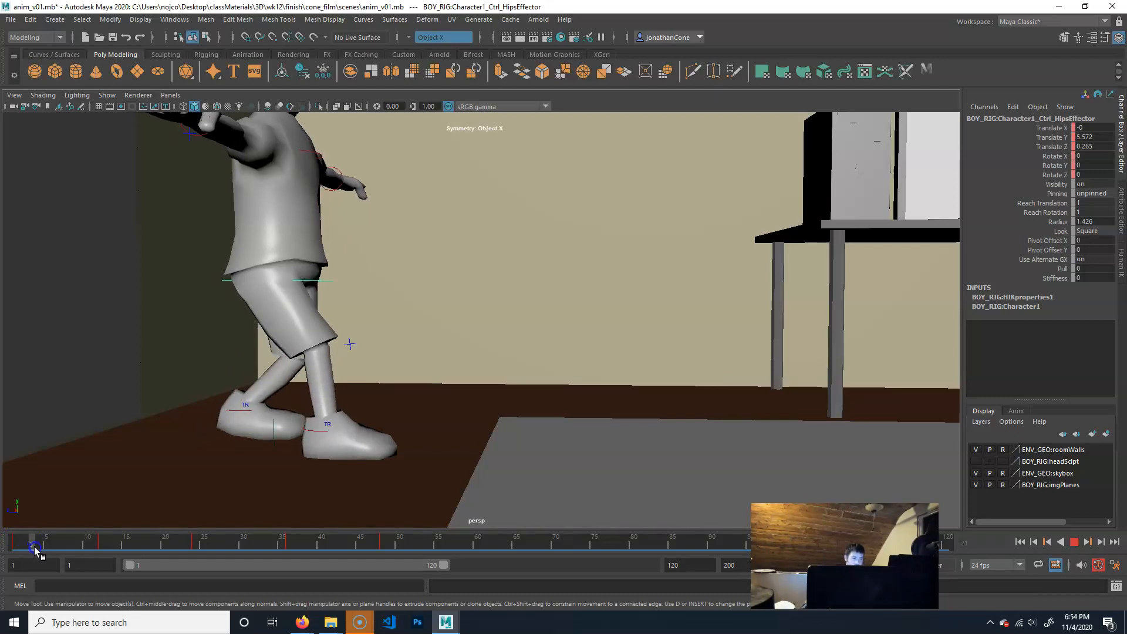
left_click_drag(35, 549, 37, 549)
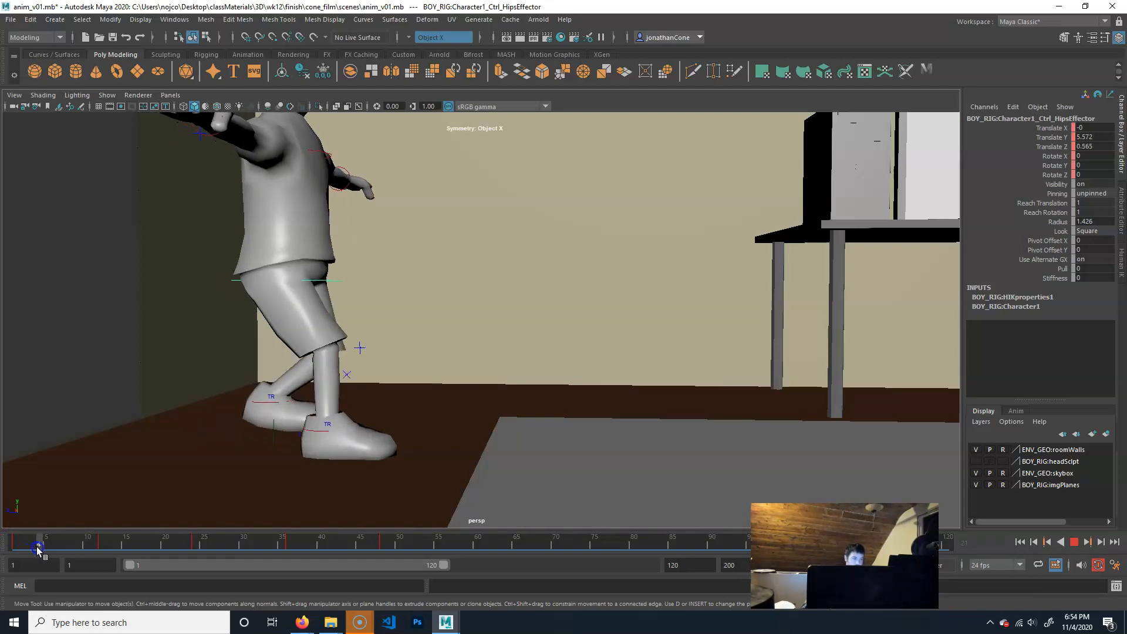
left_click_drag(289, 223, 289, 230)
Step: At frame 8, raise the hips effector above its walking height and key it
mouse_move(43, 541)
left_mouse_down()
mouse_move(7, 542)
mouse_move(52, 541)
left_mouse_up()
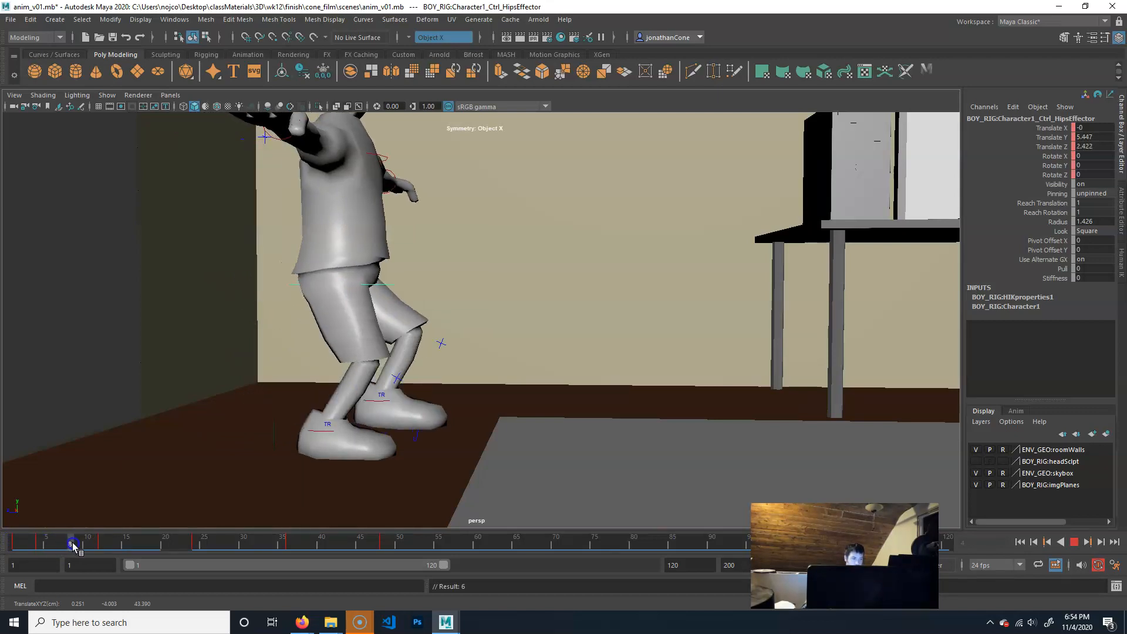
left_click(406, 295)
left_click_drag(347, 226, 350, 210)
key("s")
Step: At frame 16, lower the hips effector to about 5.31 in Translate Y
mouse_move(69, 545)
left_mouse_down()
mouse_move(16, 542)
mouse_move(103, 546)
mouse_move(14, 548)
mouse_move(65, 547)
left_mouse_up()
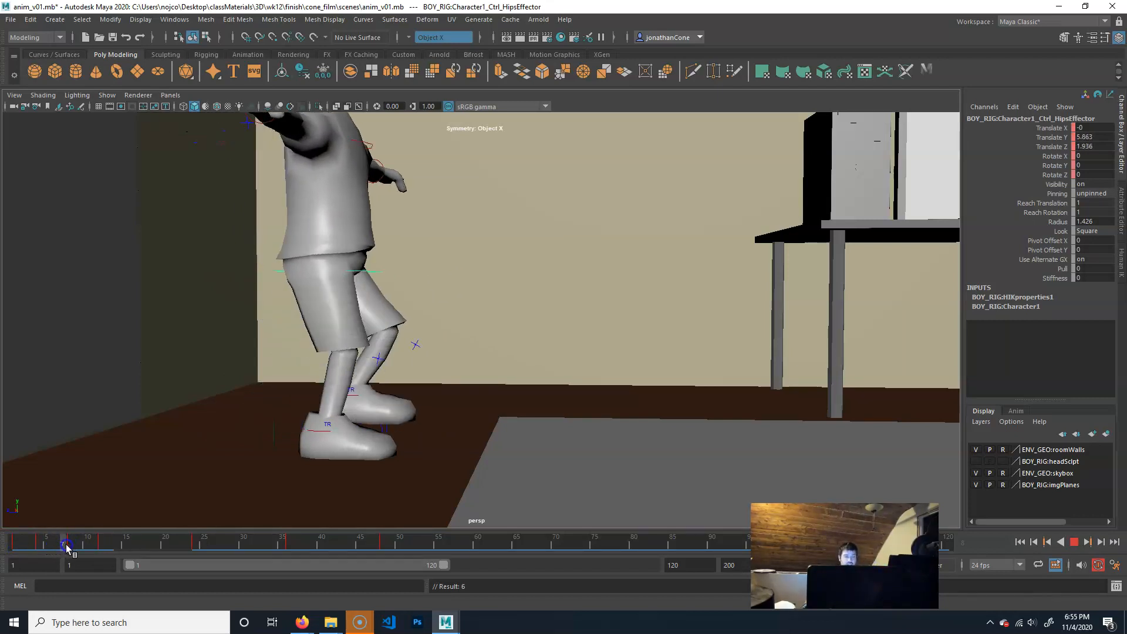
left_click_drag(67, 548, 101, 546)
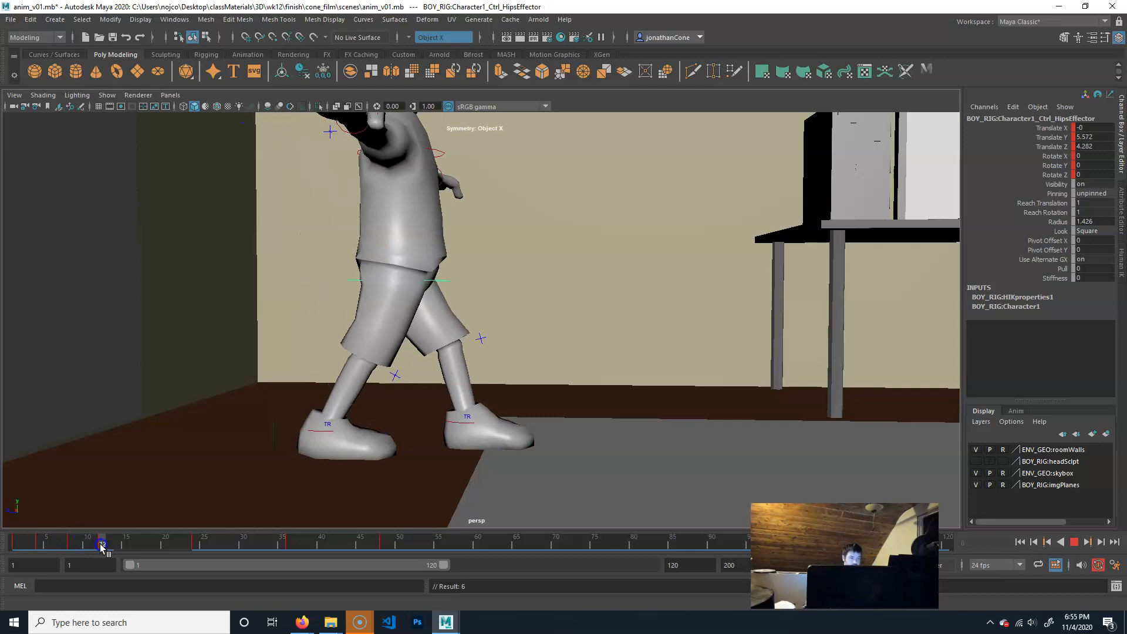
left_click_drag(99, 543, 134, 545)
key("w")
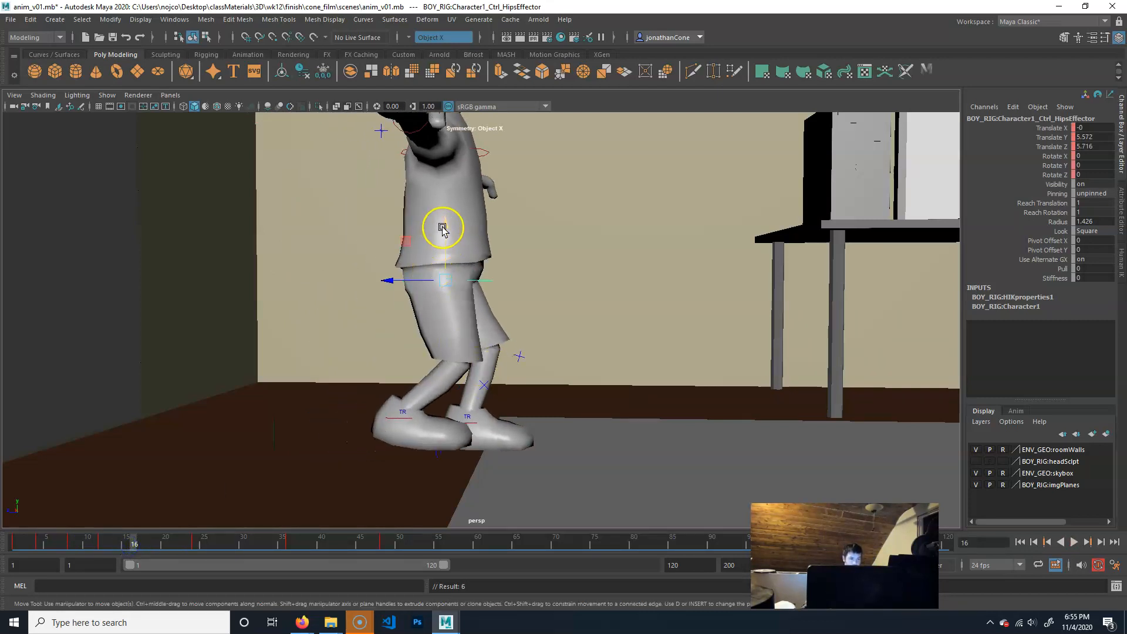
left_click_drag(445, 225, 445, 235)
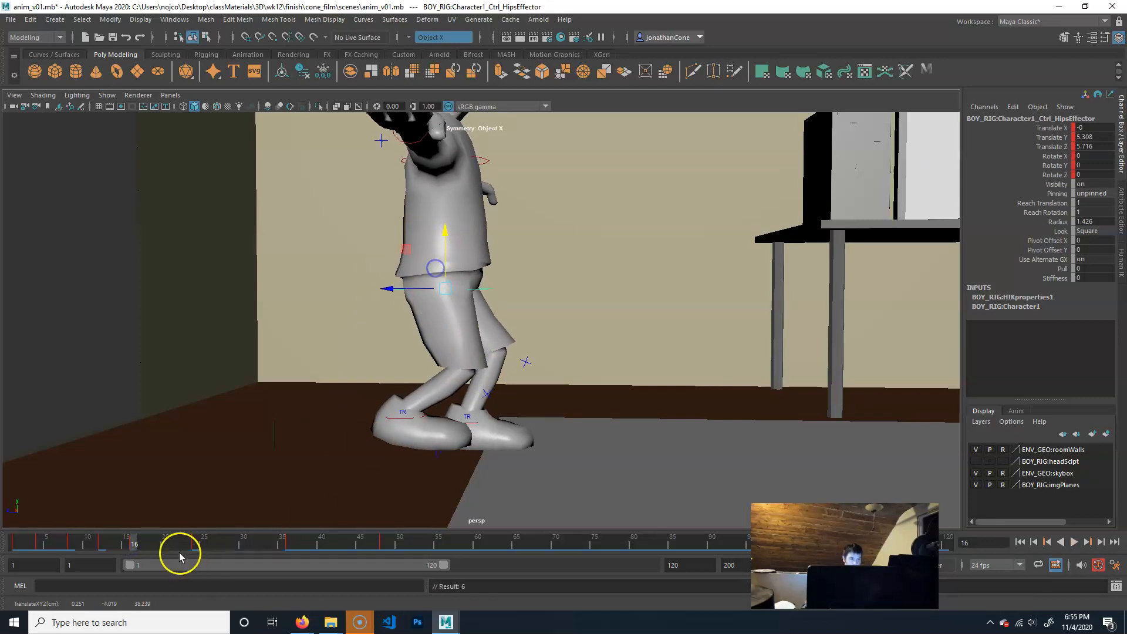
Step: At frame 20, raise the hips effector to about 6.00 in Translate Y and key it
left_click_drag(143, 542, 166, 546)
left_click(490, 225)
left_click_drag(490, 232, 495, 215)
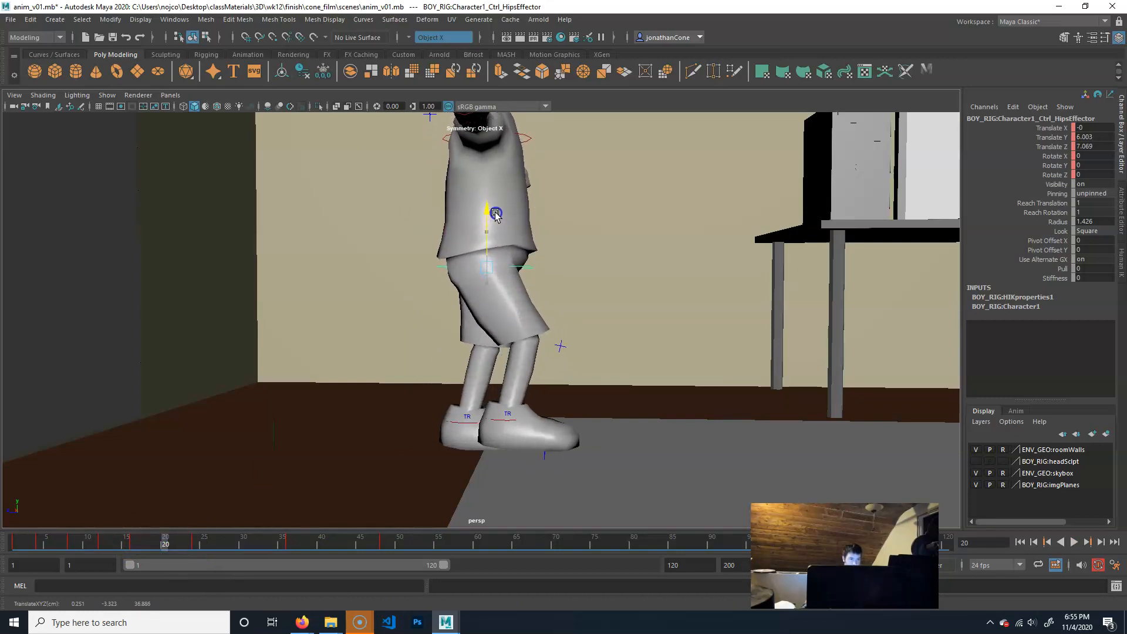
key("s")
Step: Lower and key the hips effector at frame 28, and raise it to about 5.86 in Translate Y at frame 32
left_click_drag(167, 545, 225, 551)
left_click_drag(565, 226, 564, 235)
key("s")
left_click_drag(252, 546, 259, 549)
left_click_drag(606, 228, 605, 213)
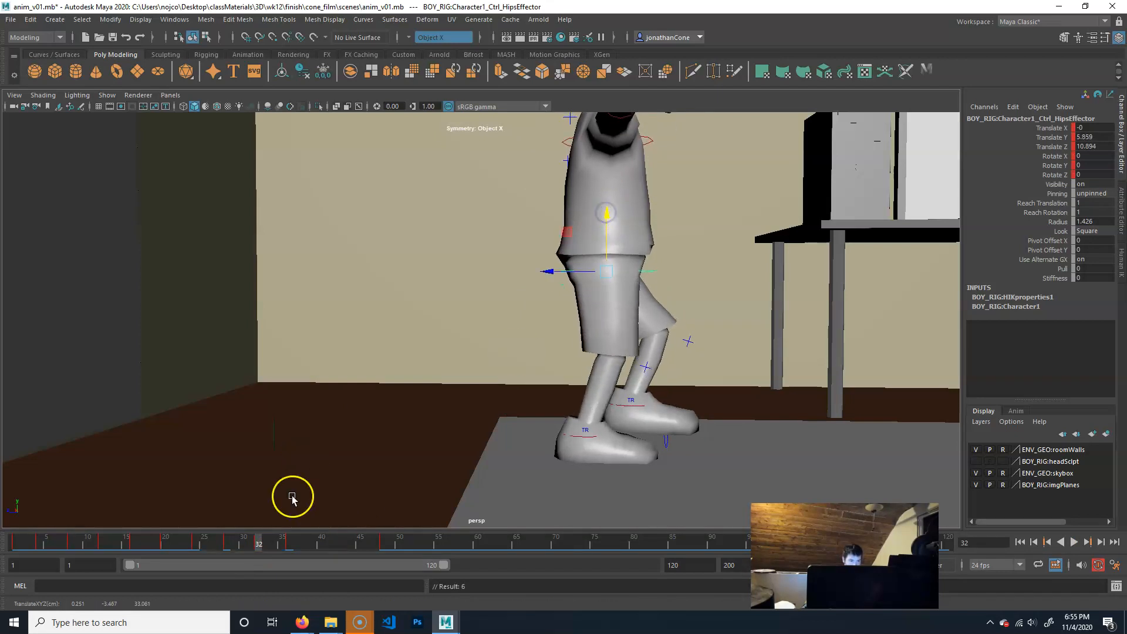
Step: Lower the hips effector to about 5.37 in Translate Y at frame 40, and raise and key it at frame 44
left_click_drag(258, 545, 320, 548)
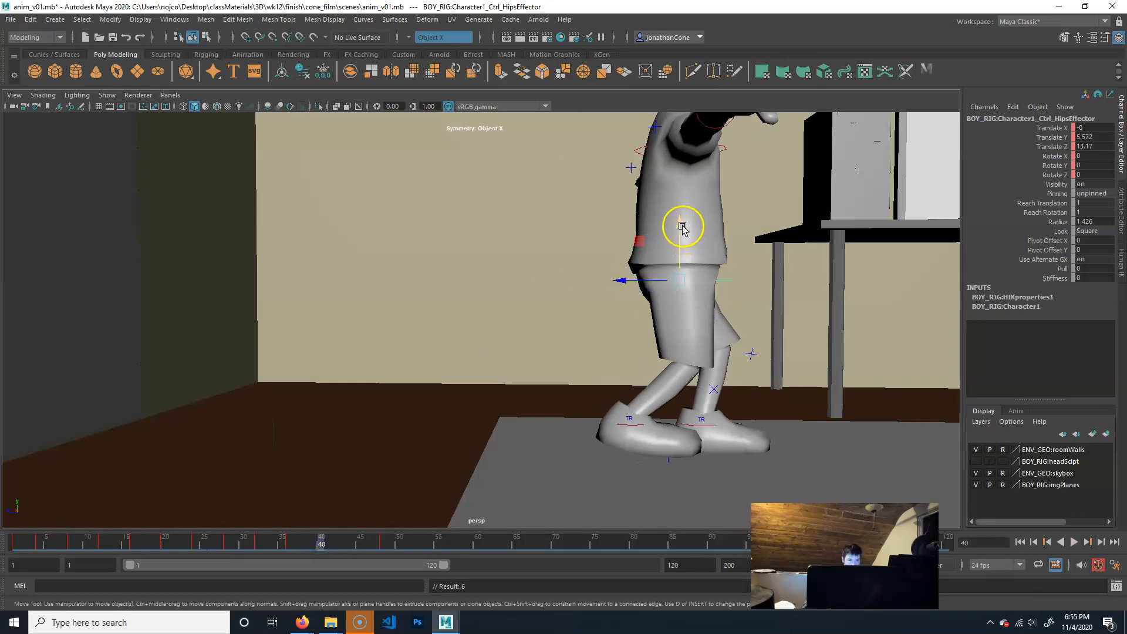
left_click_drag(683, 228, 682, 235)
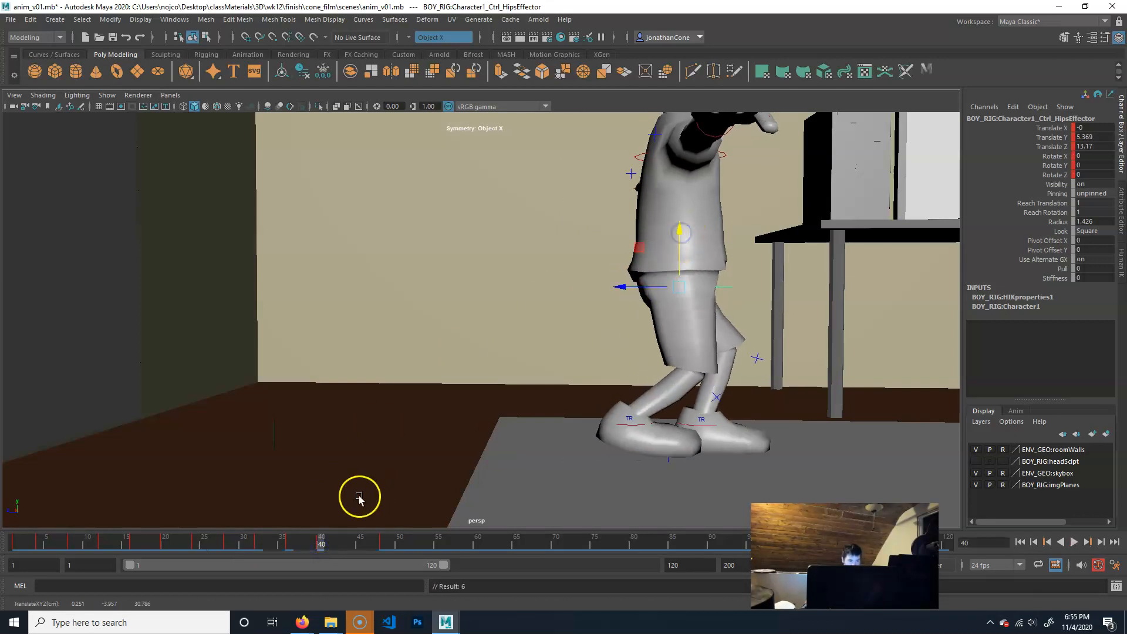
left_click_drag(324, 548, 353, 547)
left_click_drag(717, 228, 715, 209)
key("s")
Step: Key the hips effector at about 5.96 in Translate Y at frame 48, and raise it to about 6.09 at frame 44
left_click_drag(357, 544, 385, 547)
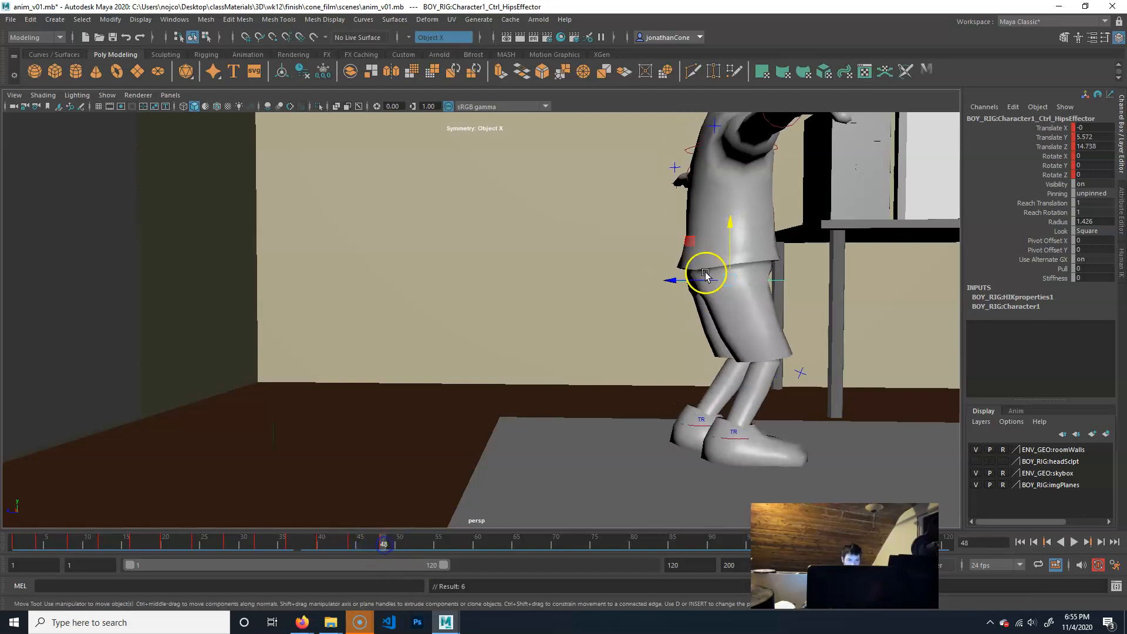
left_click_drag(730, 221, 733, 209)
key("s")
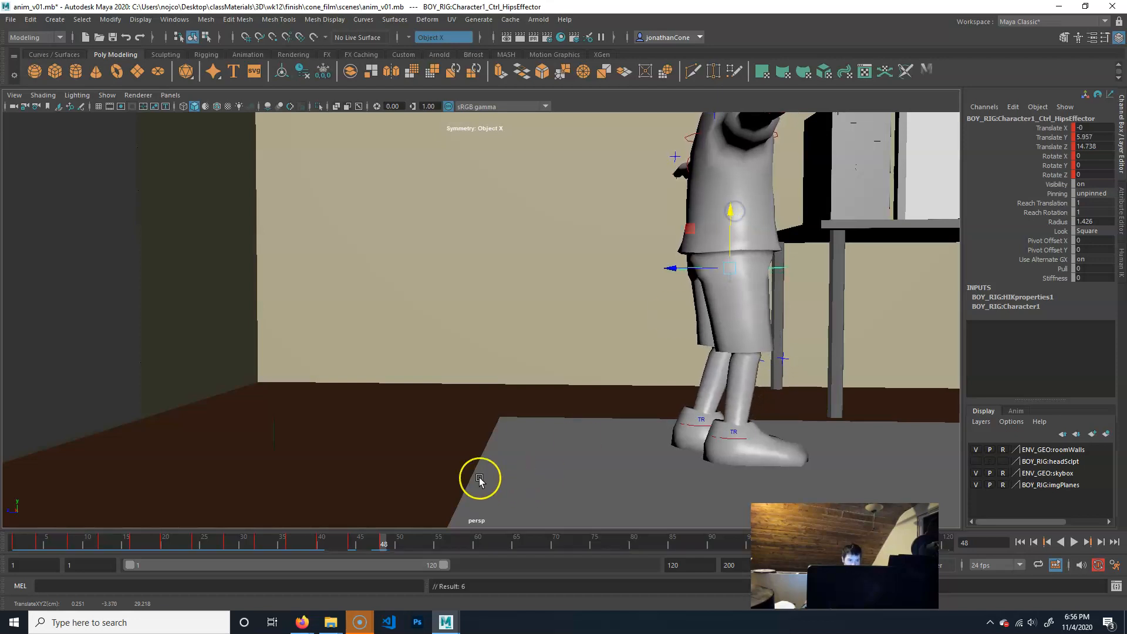
mouse_move(373, 539)
left_mouse_down()
mouse_move(340, 541)
mouse_move(352, 541)
left_mouse_up()
left_click(720, 174)
left_click_drag(714, 215, 716, 211)
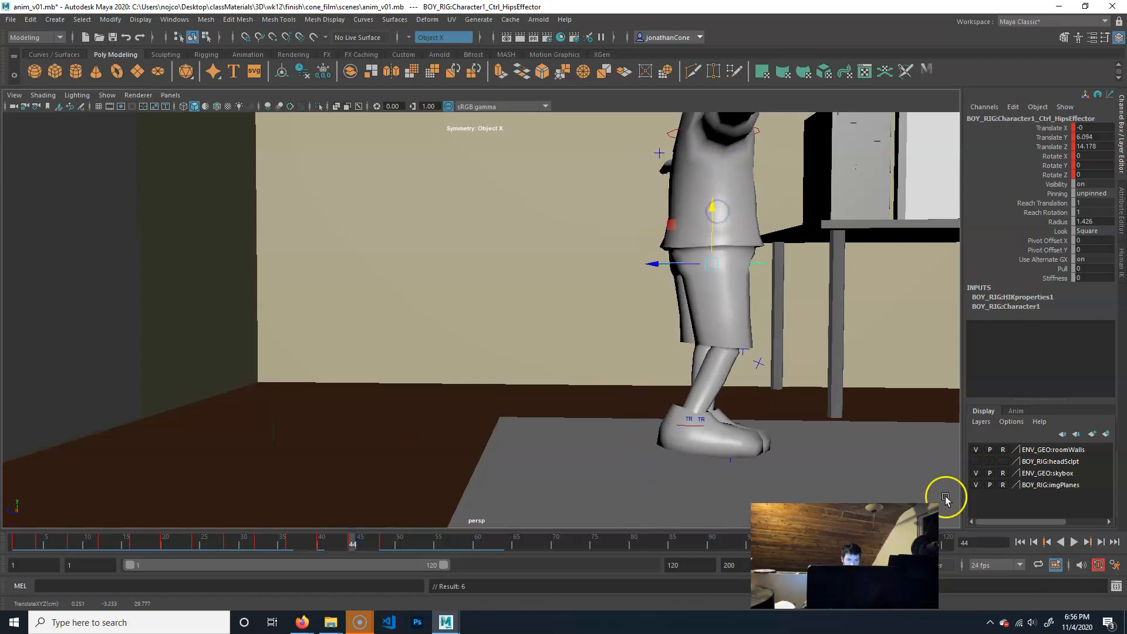
Step: Play the walk animation from frame 1 to review the motion
left_click(1021, 542)
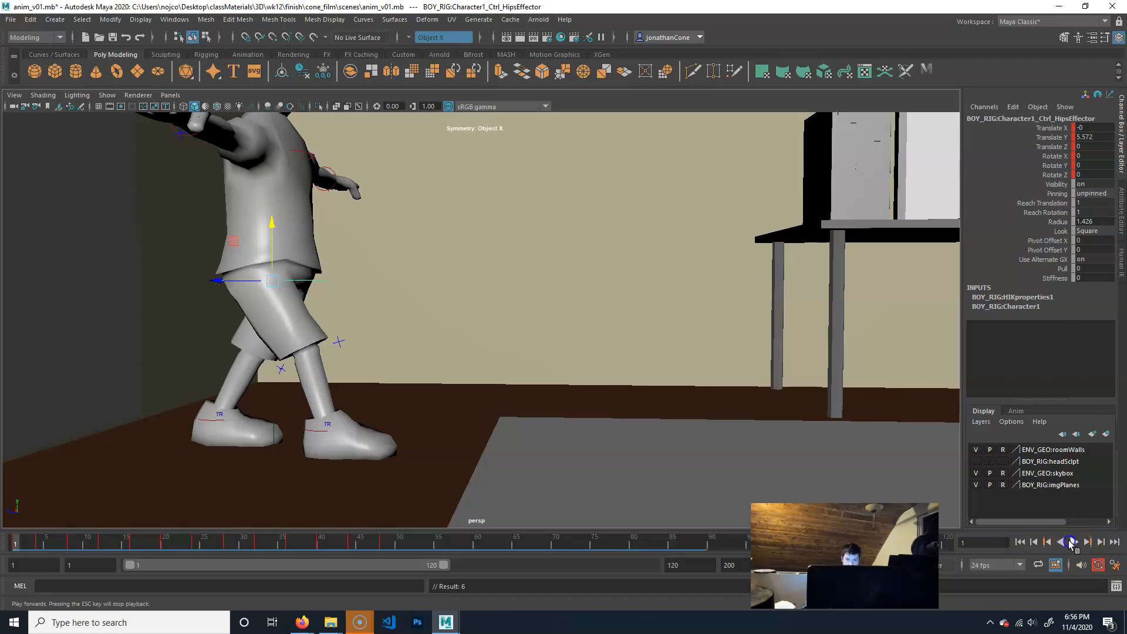
left_click(1074, 542)
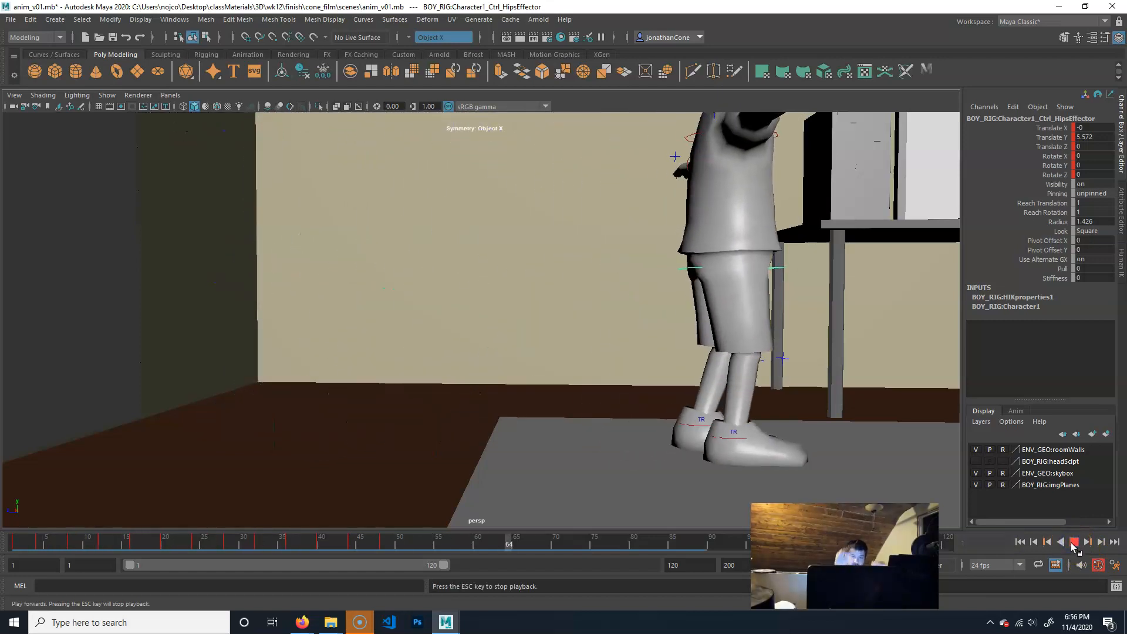
left_click(1074, 542)
Step: At frame 1, try to lower the right wrist effector from the T-pose toward the body
left_click_drag(383, 540, 5, 544)
middle_click_drag(412, 276, 488, 364, "alt")
left_click_drag(450, 433, 544, 357, "alt")
right_click_drag(505, 344, 609, 382, "alt")
left_click_drag(670, 383, 522, 376, "alt")
middle_click_drag(576, 366, 649, 378, "alt")
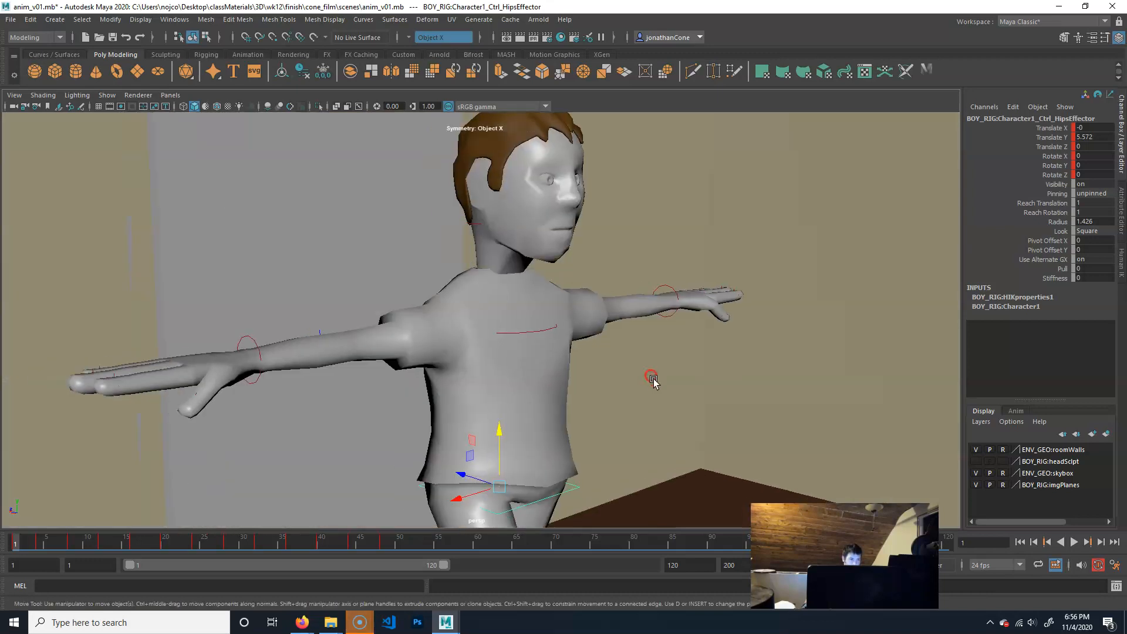
left_click(247, 383)
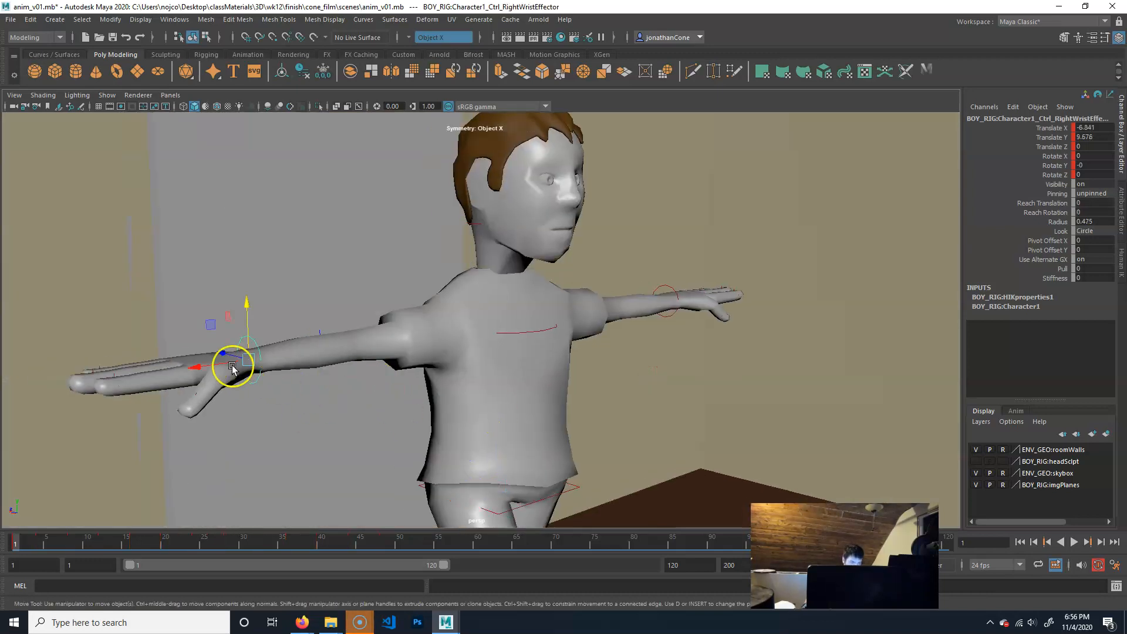
left_click_drag(246, 401, 231, 269, "alt")
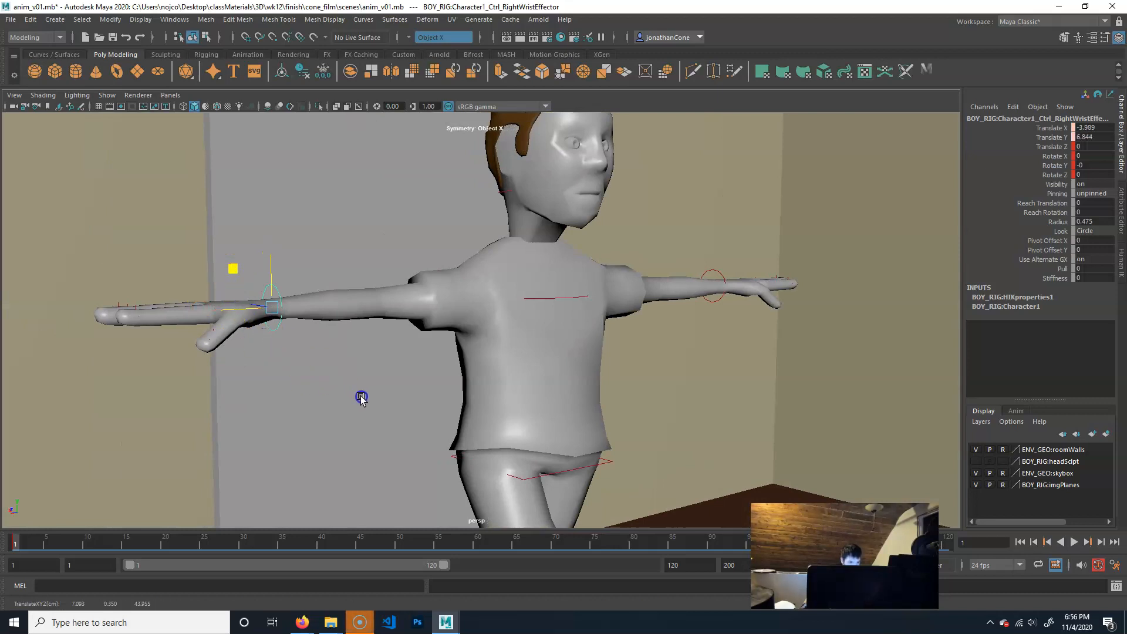
middle_click_drag(376, 415, 376, 413)
left_click_drag(408, 411, 346, 408, "alt")
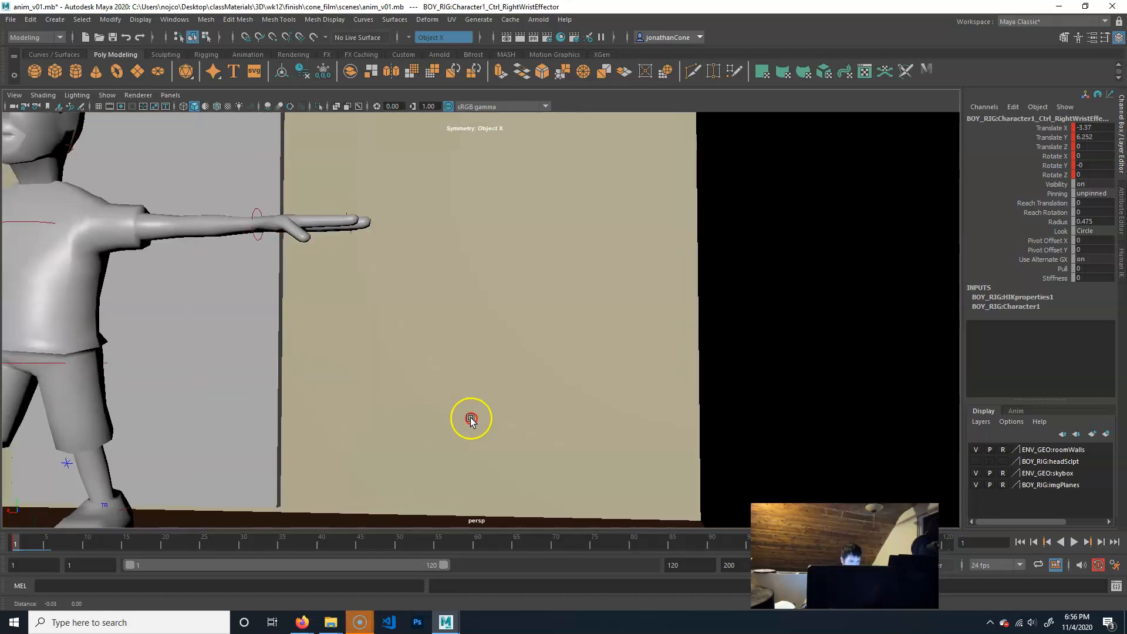
middle_click_drag(470, 420, 564, 421, "alt")
left_click_drag(493, 382, 459, 369, "alt")
middle_click_drag(369, 314, 382, 343, "alt")
left_click(224, 338)
middle_click_drag(385, 445, 395, 448)
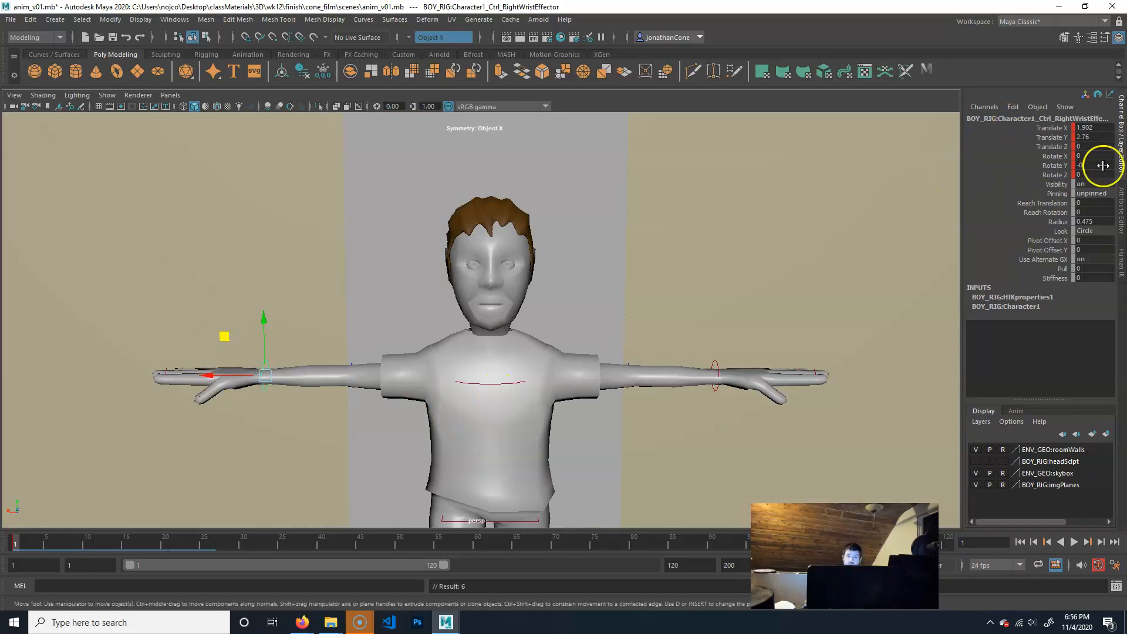
Step: Show the HumanIK controls and change the rig's manipulation mode to Body Part
left_click(1085, 40)
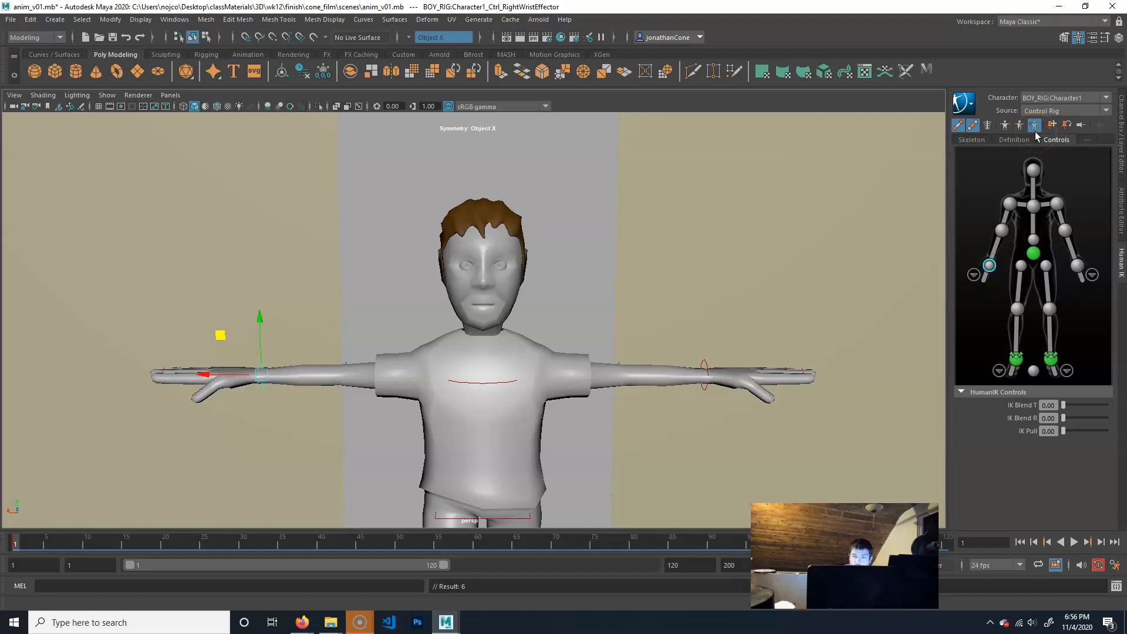
left_click(1006, 125)
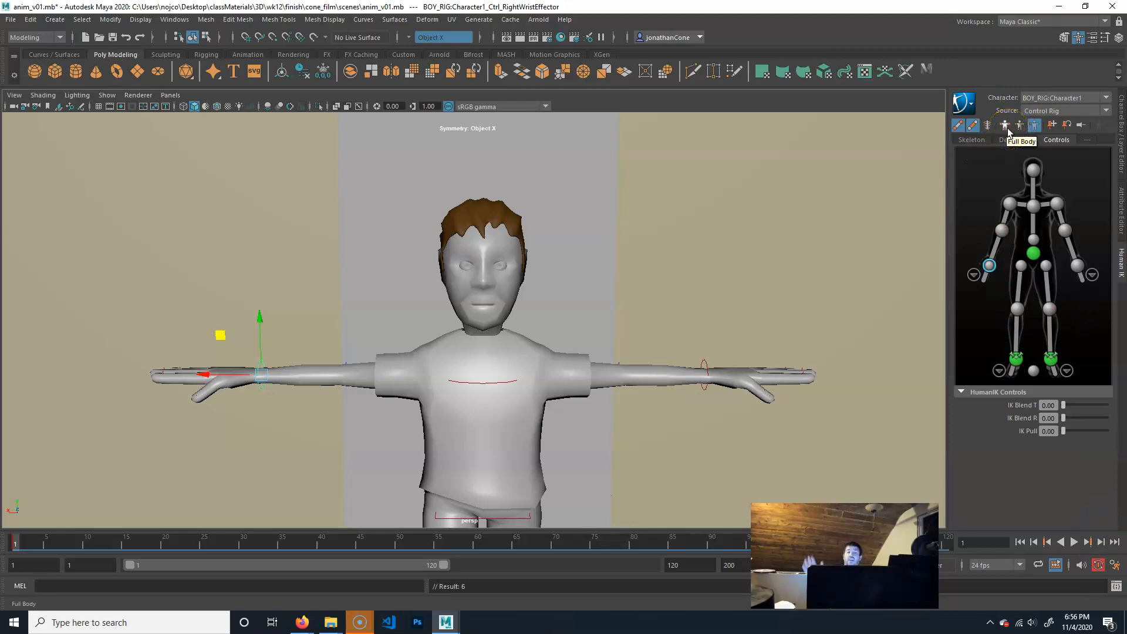
left_click(1038, 129)
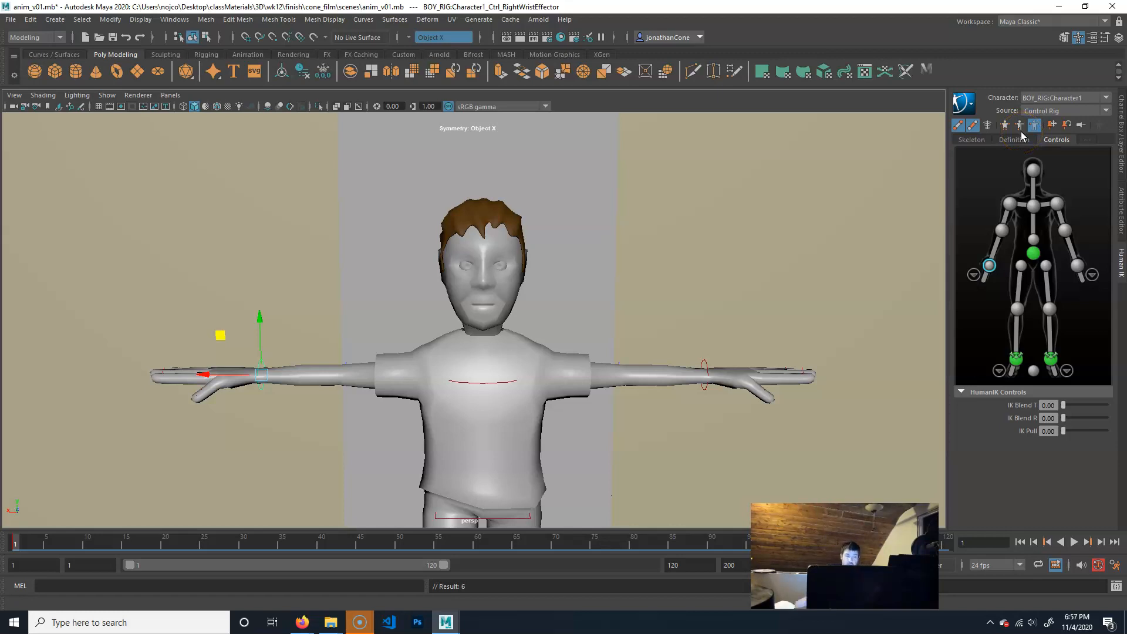
left_click(276, 376)
left_click_drag(348, 393, 354, 389, "alt")
left_click(1020, 124)
Step: Lower the right wrist effector beside the body, swing it behind the hips, and key it at frame 1
left_click(411, 423)
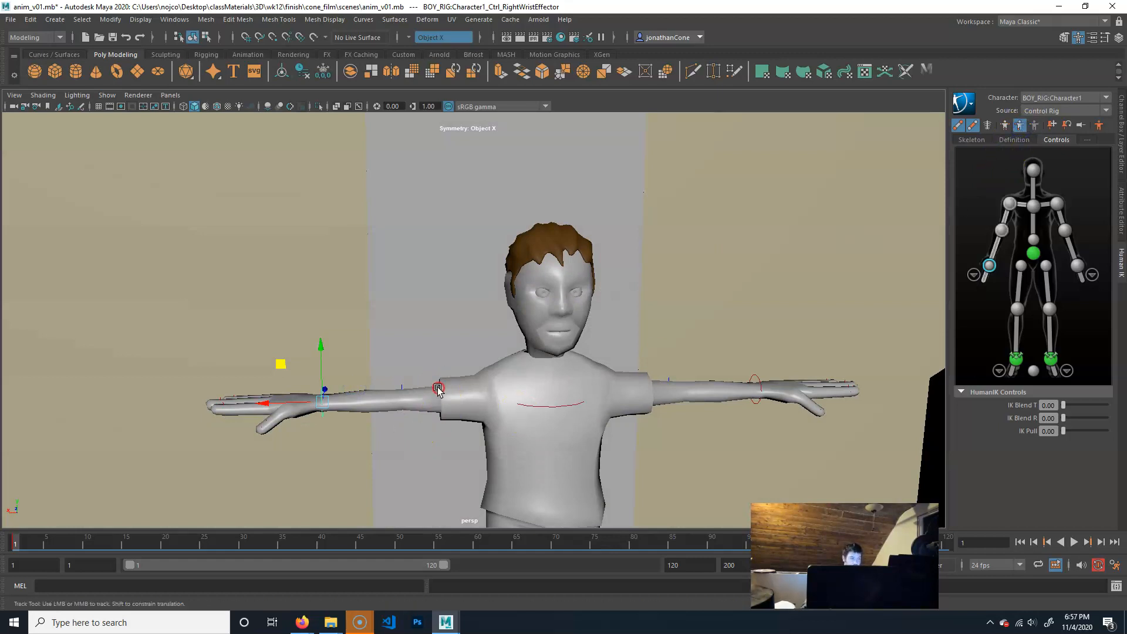
middle_click_drag(438, 390, 234, 333, "alt")
left_click_drag(272, 327, 406, 434)
left_click_drag(500, 427, 617, 399, "alt")
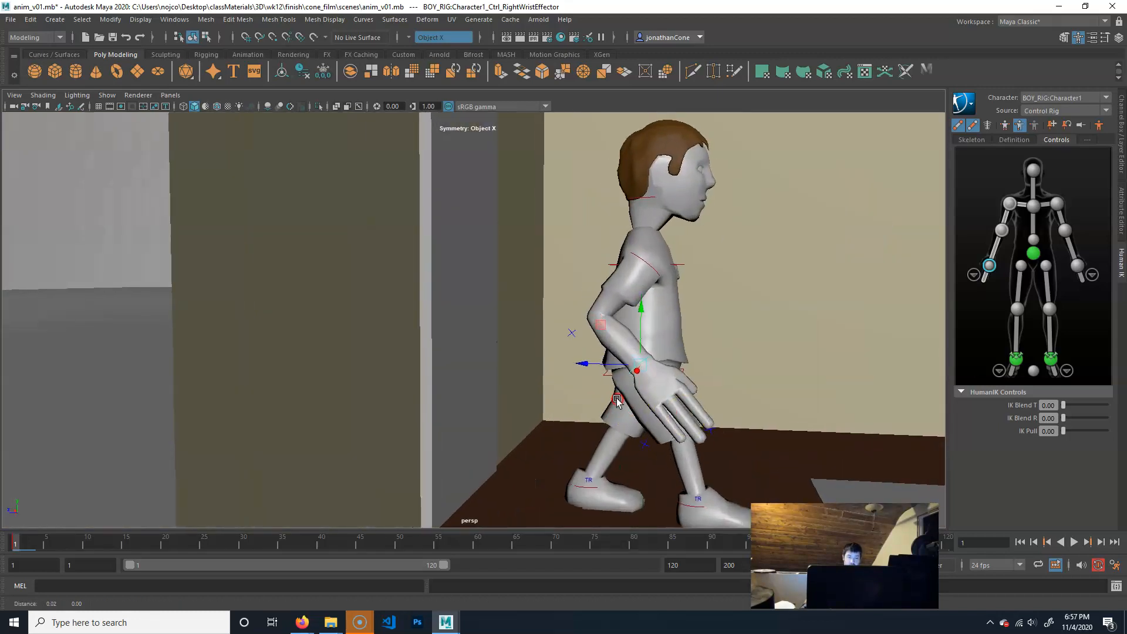
middle_click_drag(617, 400, 547, 388, "alt")
mouse_move(624, 395)
left_mouse_down("alt")
mouse_move(628, 385)
mouse_move(623, 395)
left_mouse_up("alt")
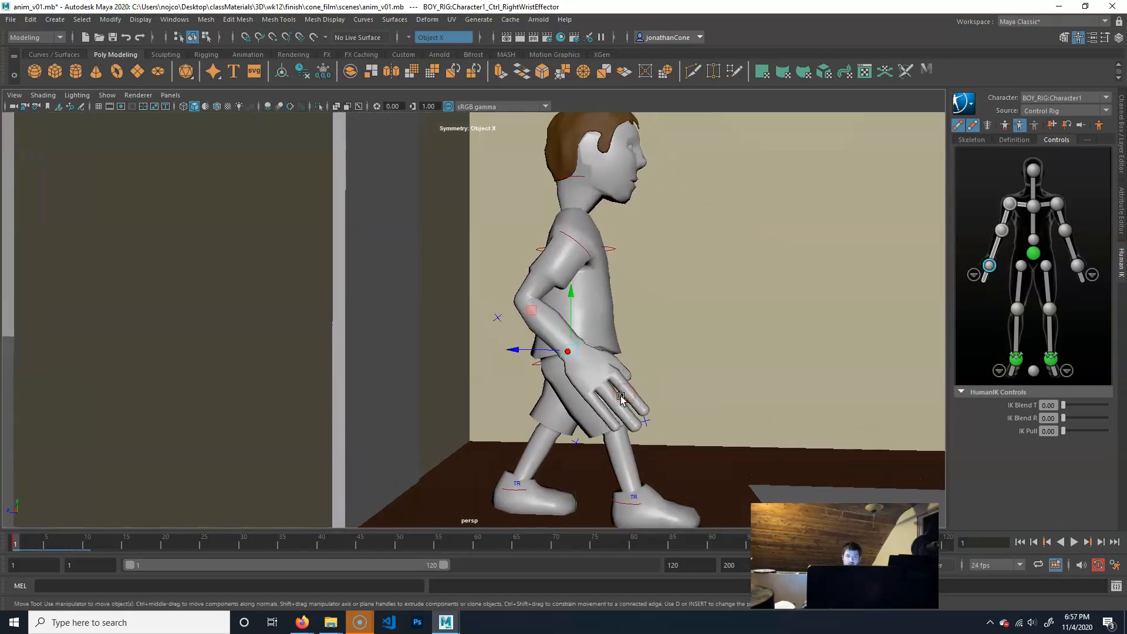
left_click(538, 311)
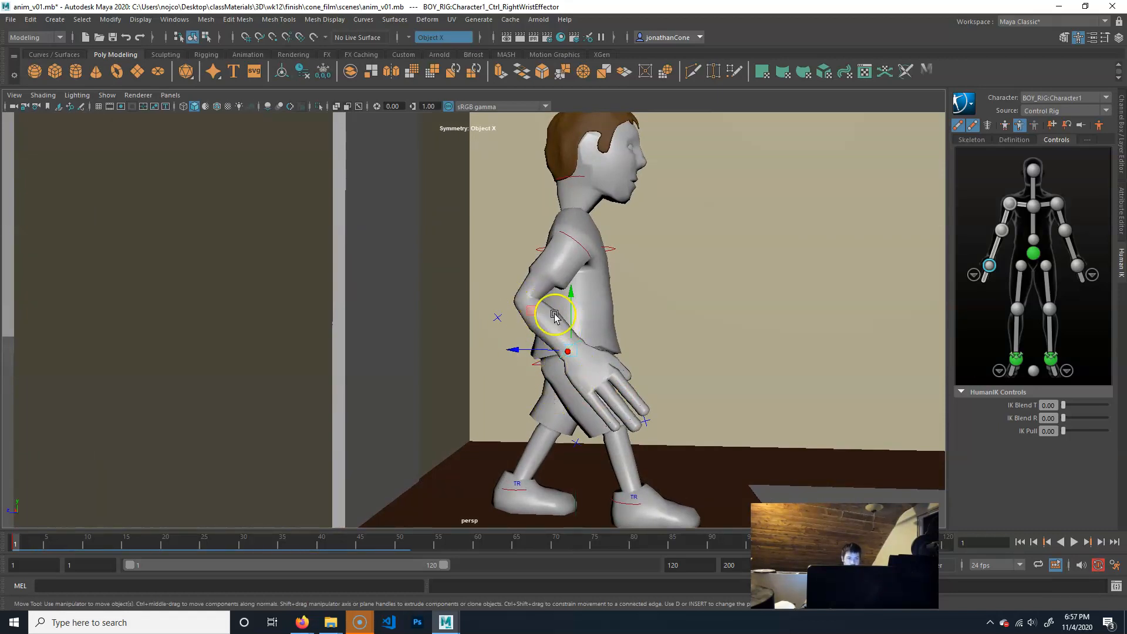
middle_click_drag(530, 313, 485, 329)
left_click_drag(485, 328, 488, 327)
key("s")
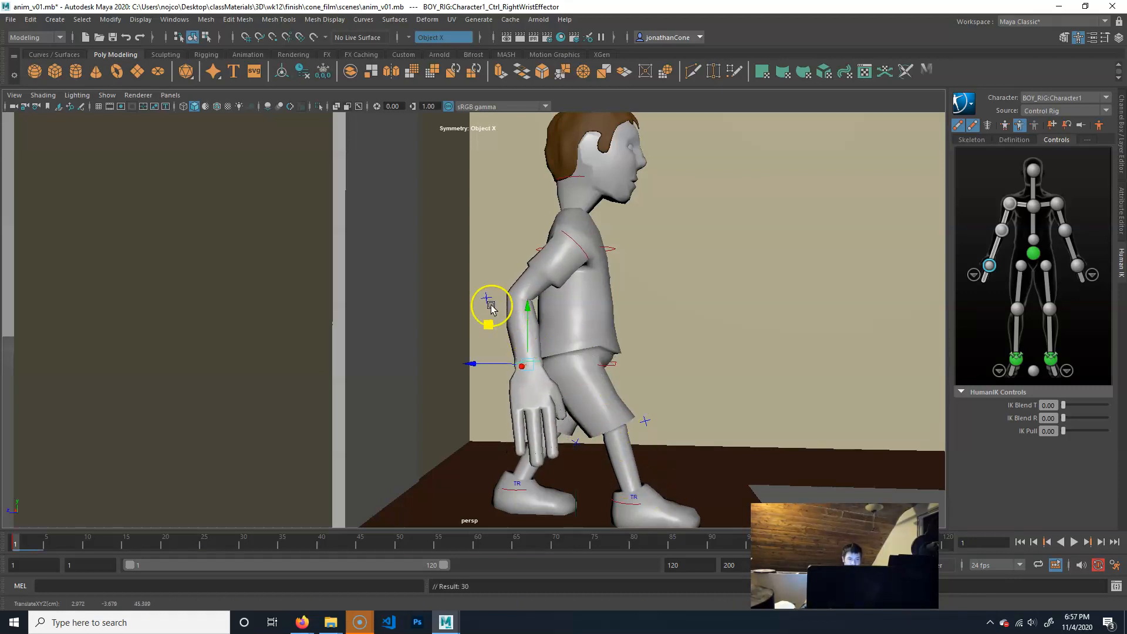
Step: At frame 12, swing the right wrist effector forward in front of the body and key it
left_click_drag(635, 392, 592, 390, "alt")
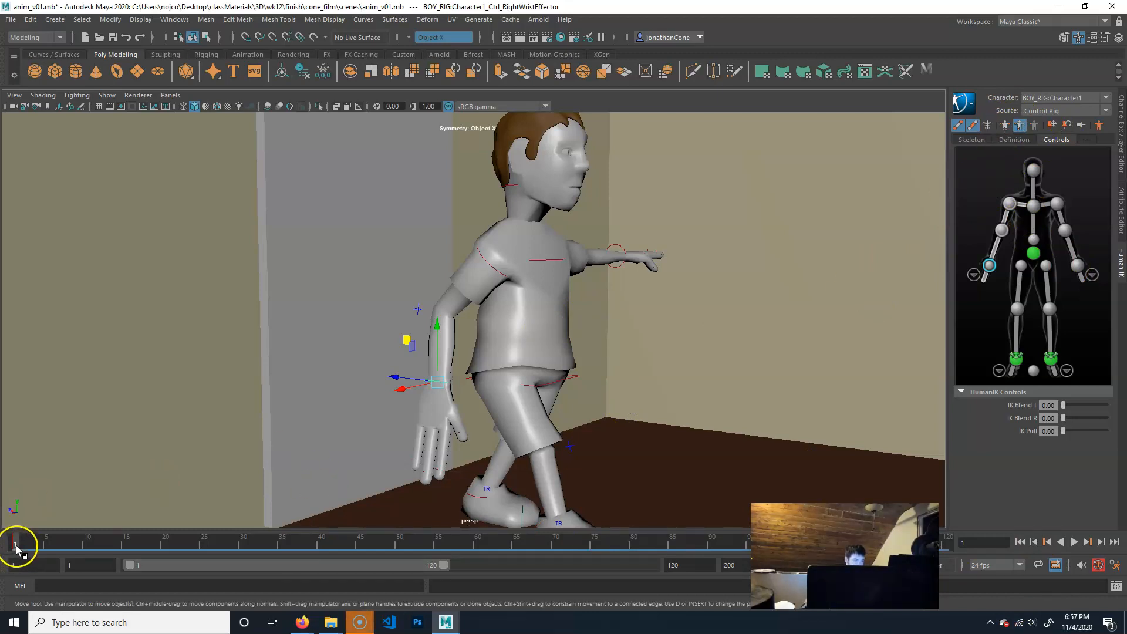
left_click_drag(20, 546, 102, 545)
left_click_drag(756, 370, 646, 363, "alt")
left_click_drag(486, 338, 600, 337)
key("s")
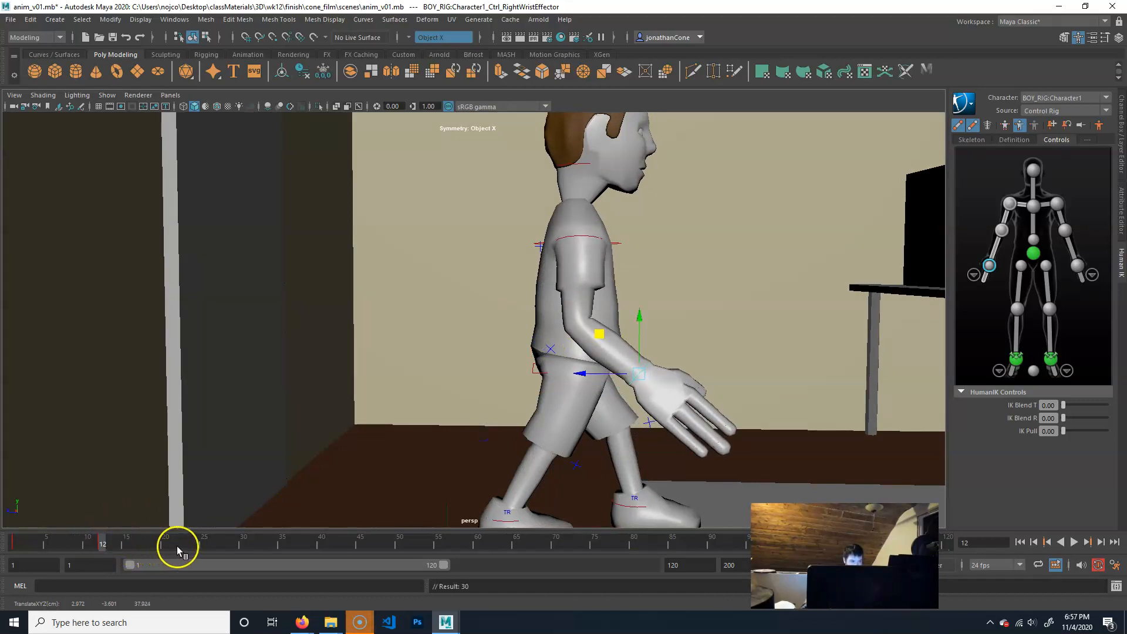
Step: Swing the right wrist effector behind the body and key it at frame 24, and swing it forward and key it at frame 36
left_click(195, 545)
middle_click_drag(634, 407, 540, 385, "alt")
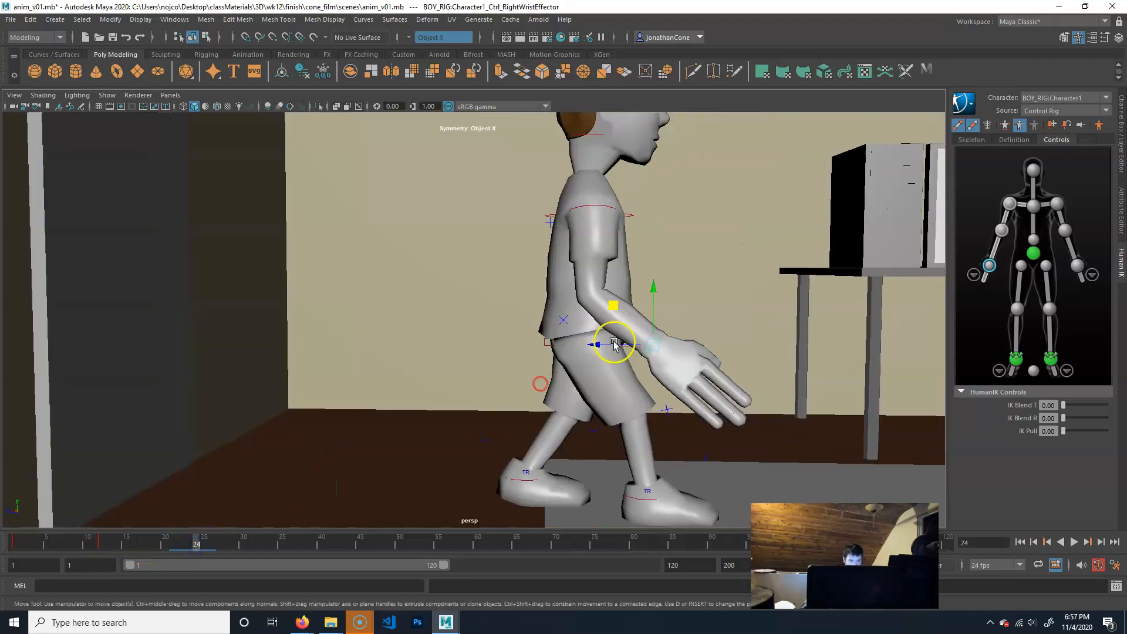
left_click_drag(618, 307, 496, 307)
key("s")
left_click(196, 552)
left_click_drag(197, 546, 286, 545)
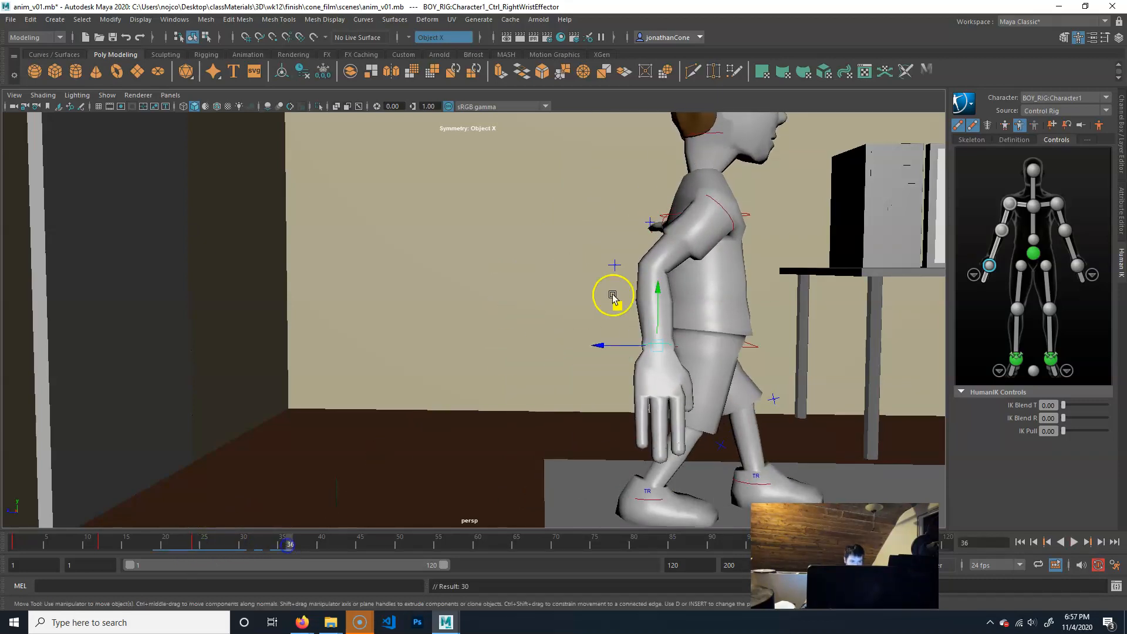
left_click_drag(620, 307, 722, 305)
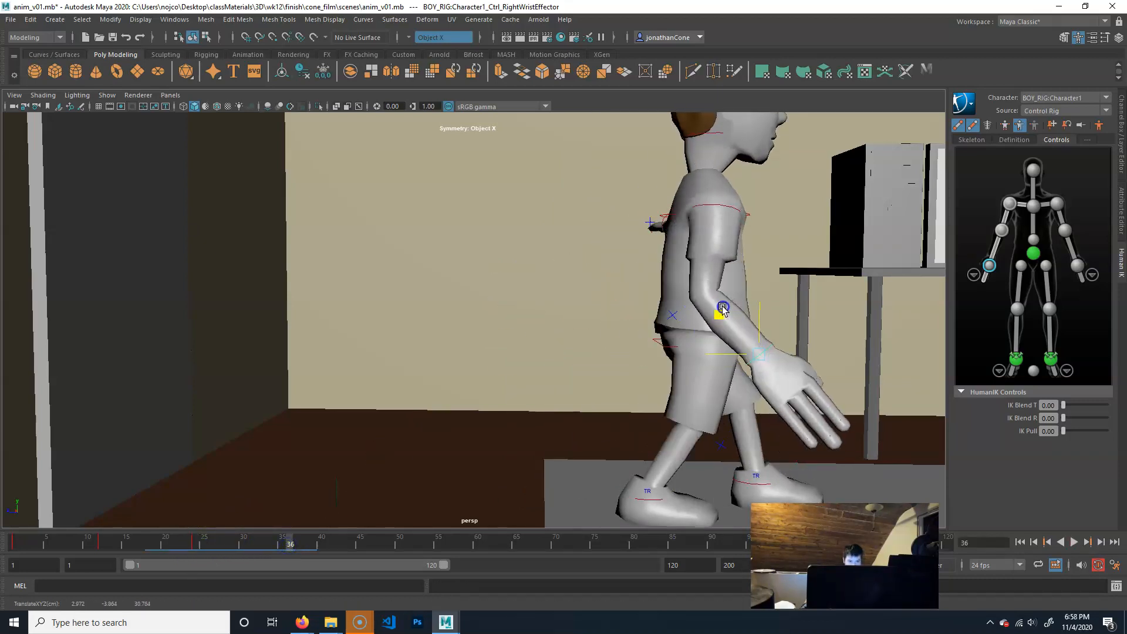
key("s")
Step: At frame 48, bring the right wrist effector down to rest beside the hips and key it
left_click_drag(290, 545, 380, 546)
key("w")
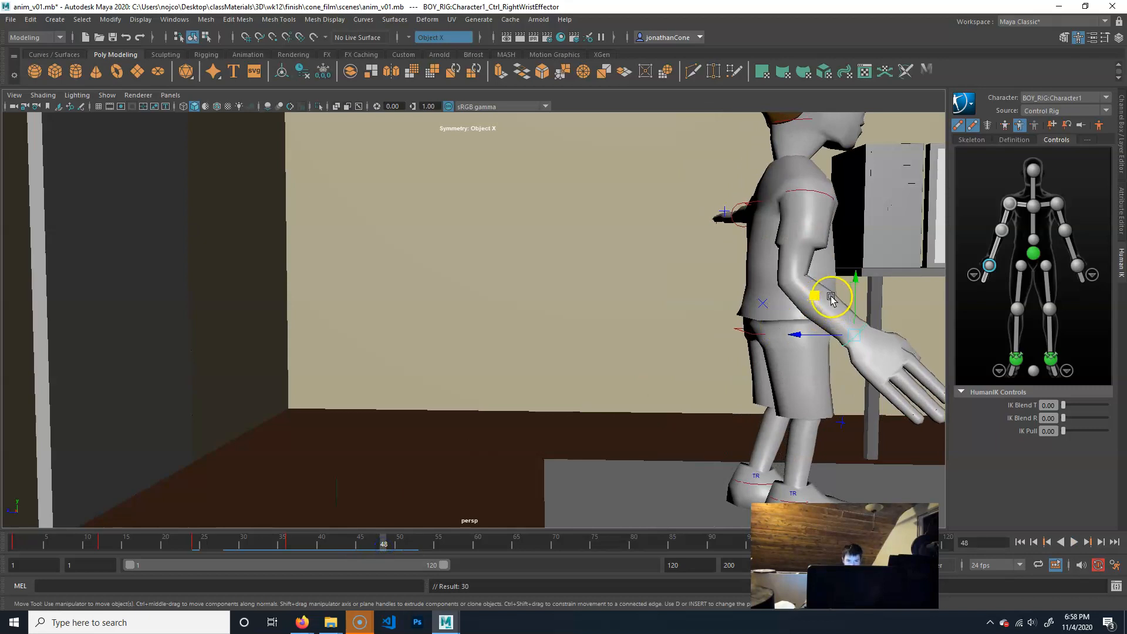
left_click_drag(821, 297, 794, 314)
left_click_drag(776, 321, 773, 318)
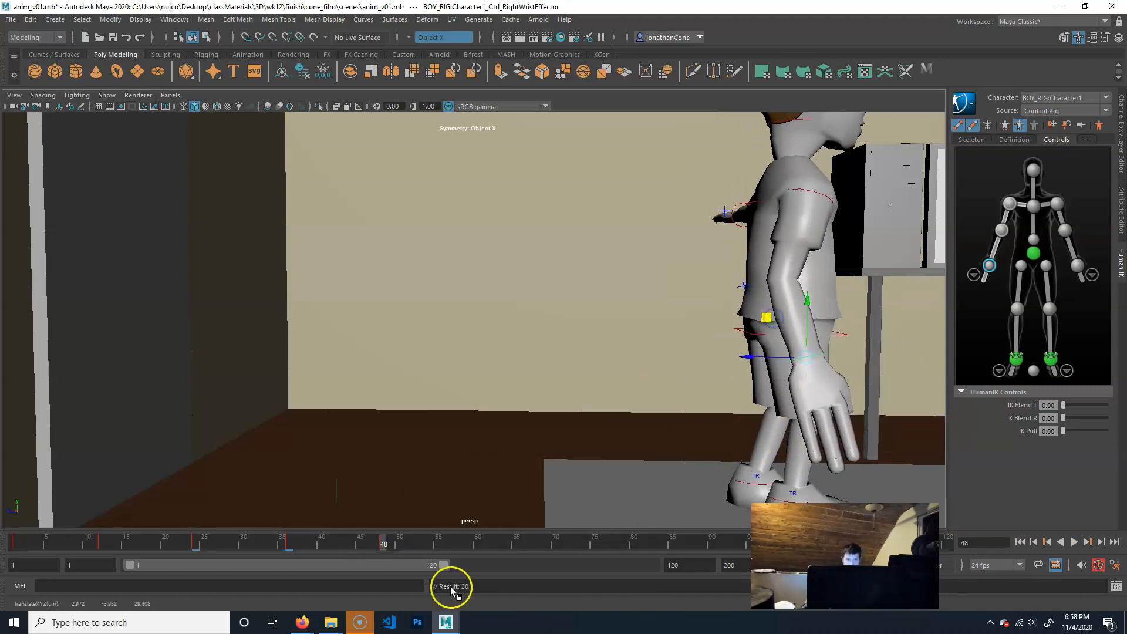
Step: At frame 1, lower the left wrist effector from the T-pose to hang beside the body
left_click_drag(377, 537, 1, 520)
left_click_drag(492, 226, 276, 259, "alt")
left_click(577, 215)
right_click_drag(592, 242, 629, 256, "alt")
middle_click_drag(629, 257, 495, 393, "alt")
left_click_drag(496, 393, 481, 372, "alt")
left_click_drag(515, 307, 626, 318, "alt")
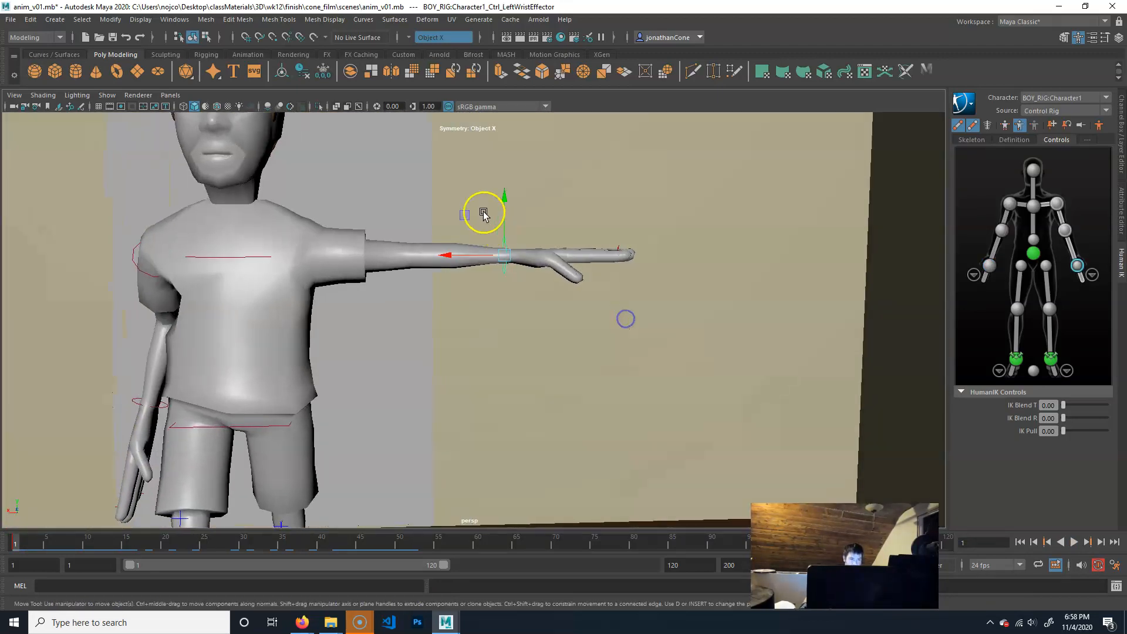
left_click_drag(464, 209, 323, 360)
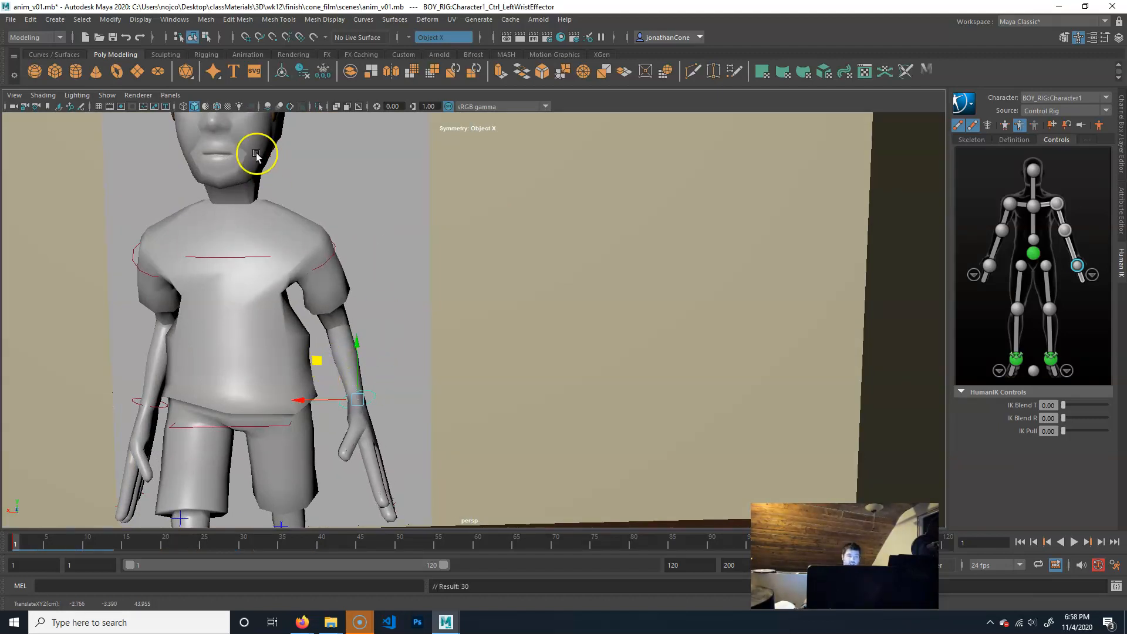
Step: Swing the left wrist effector forward and key it at frame 1, and swing it behind the body and key it at frame 12
left_click_drag(334, 297, 408, 300, "alt")
middle_click_drag(509, 390, 511, 366, "alt")
left_click_drag(531, 294, 55, 521)
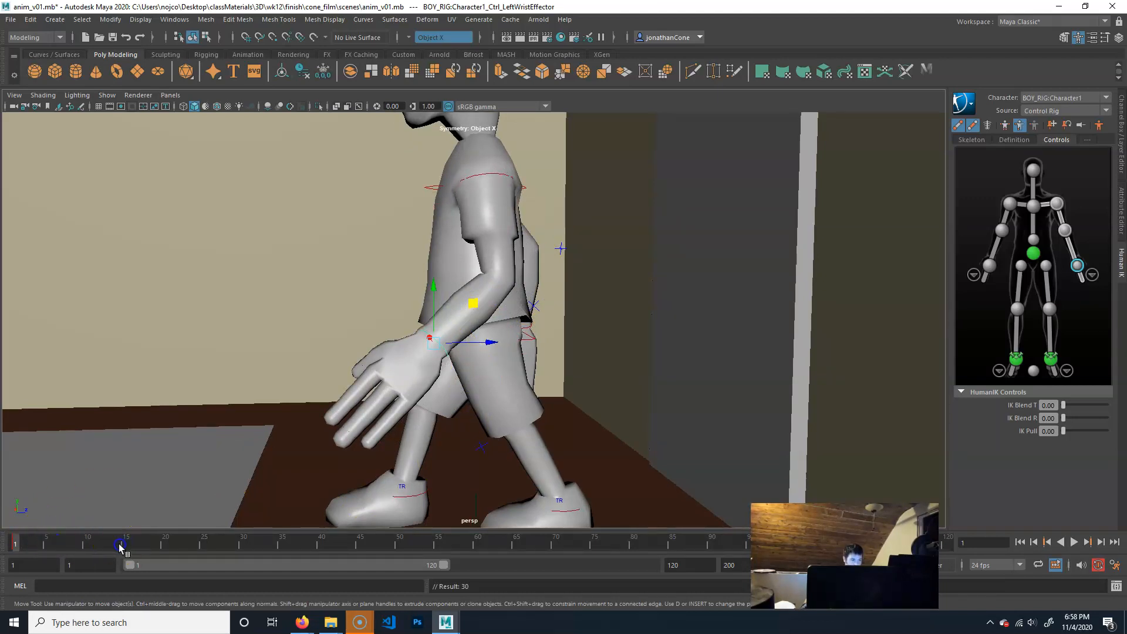
key("alt+v")
left_click(103, 547)
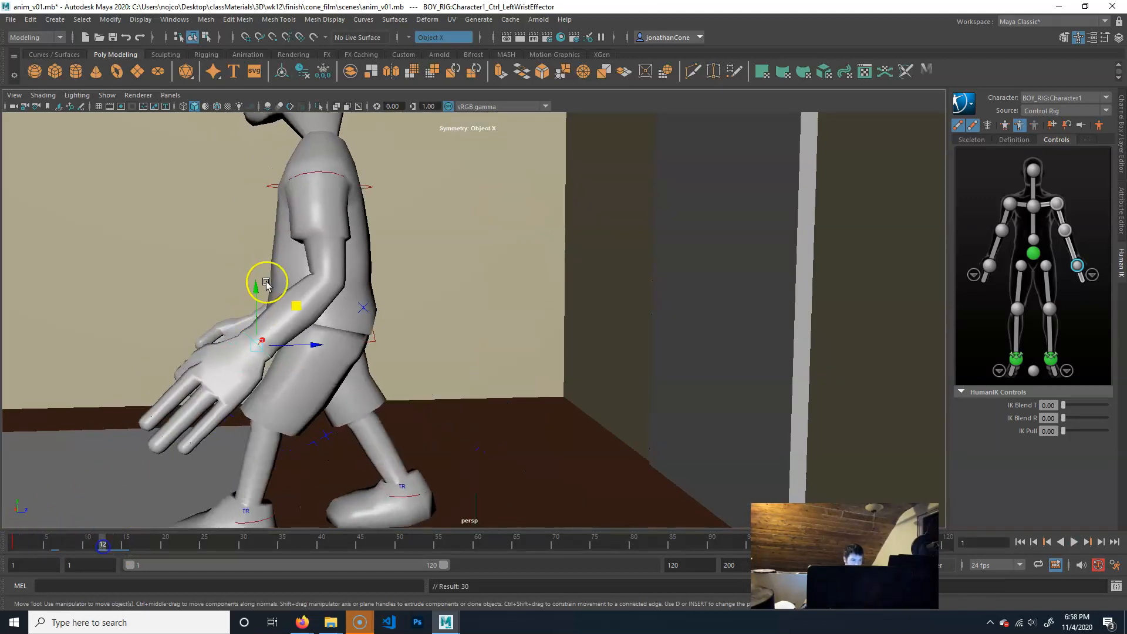
left_click_drag(297, 308, 416, 323)
key("s")
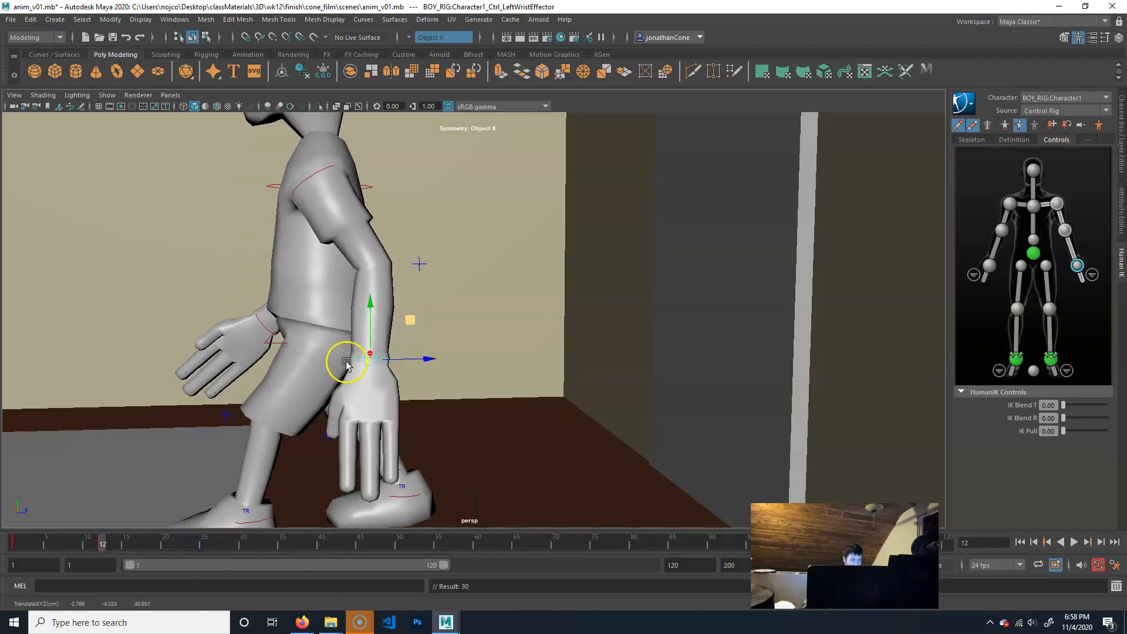
Step: At frame 24, swing the left wrist effector forward in front of the body and key it
double_click(189, 547)
left_click(244, 548)
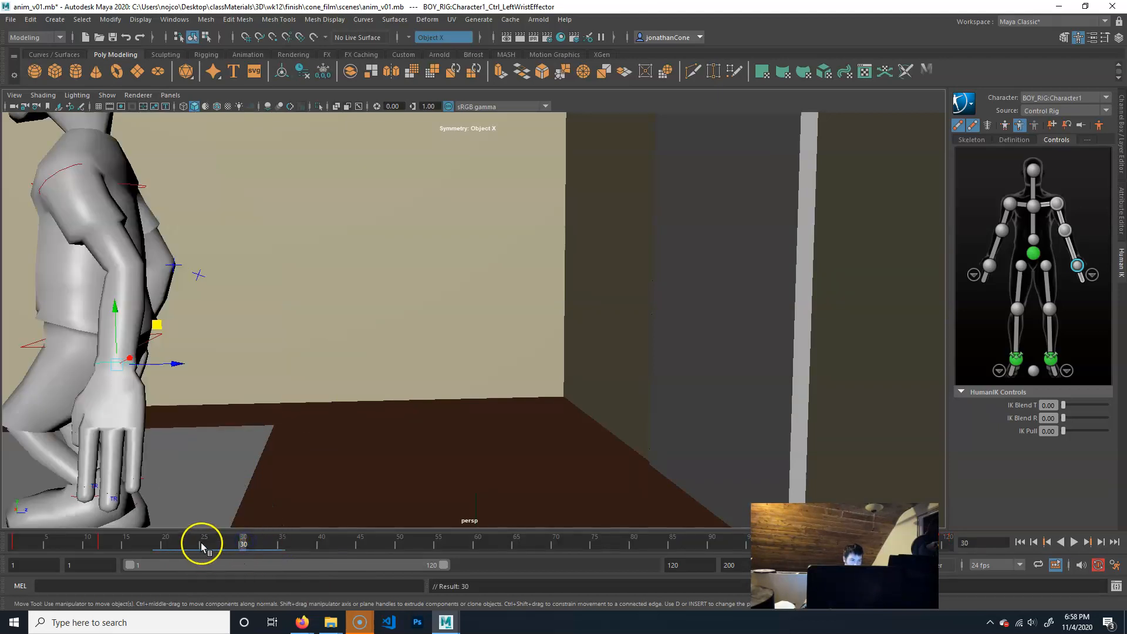
left_click(100, 539)
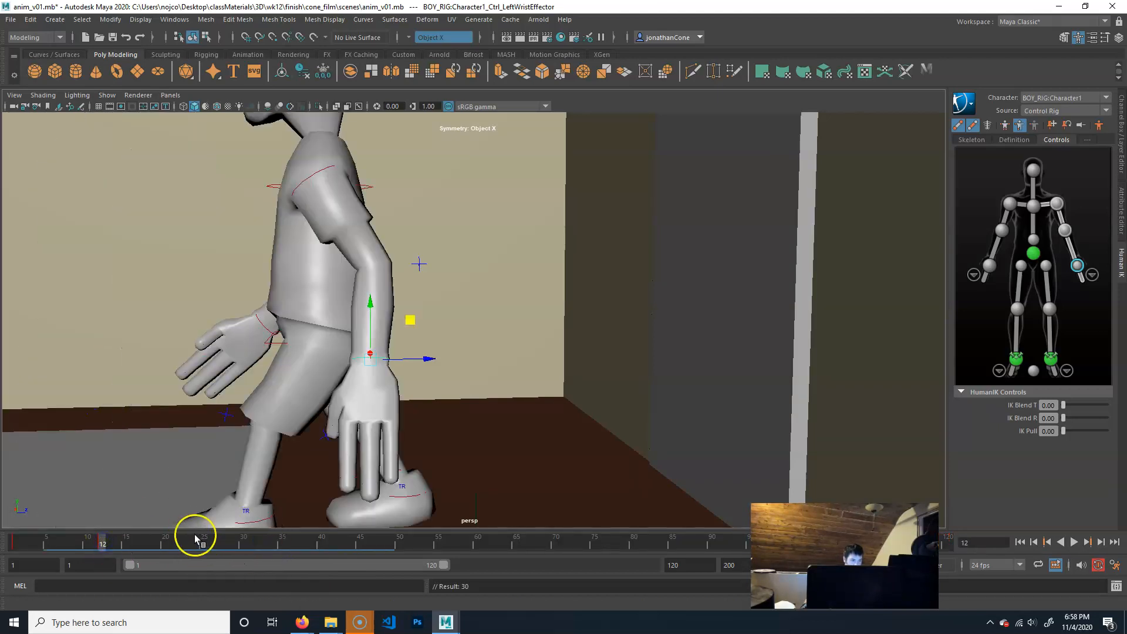
left_click(196, 540)
middle_click_drag(246, 352, 432, 404, "alt")
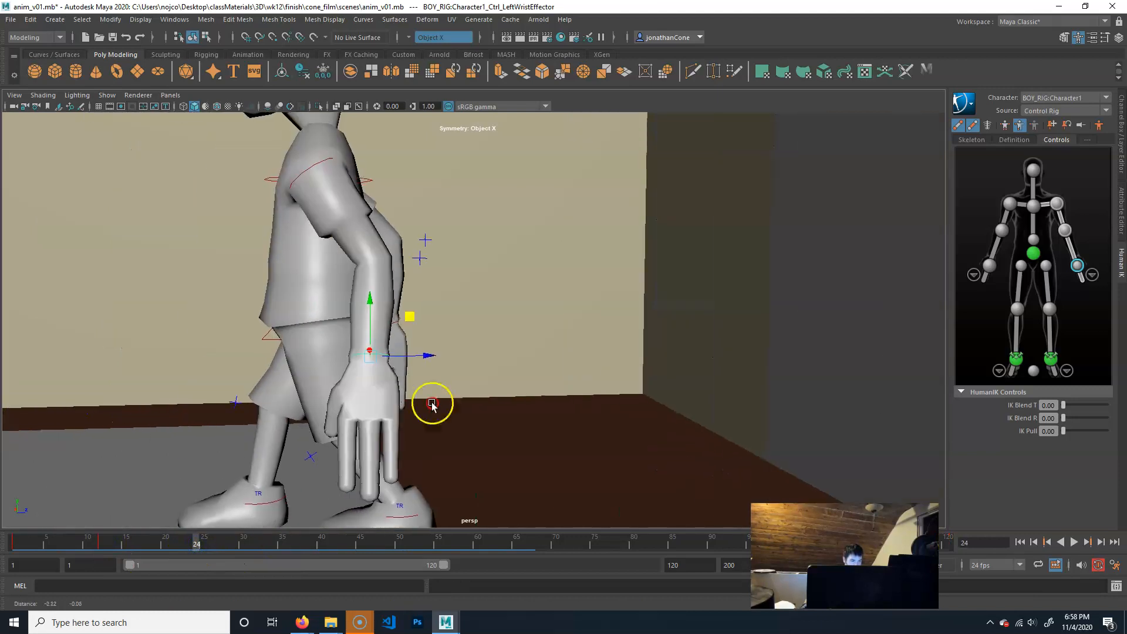
middle_click_drag(411, 315, 329, 355)
left_click_drag(330, 355, 312, 330)
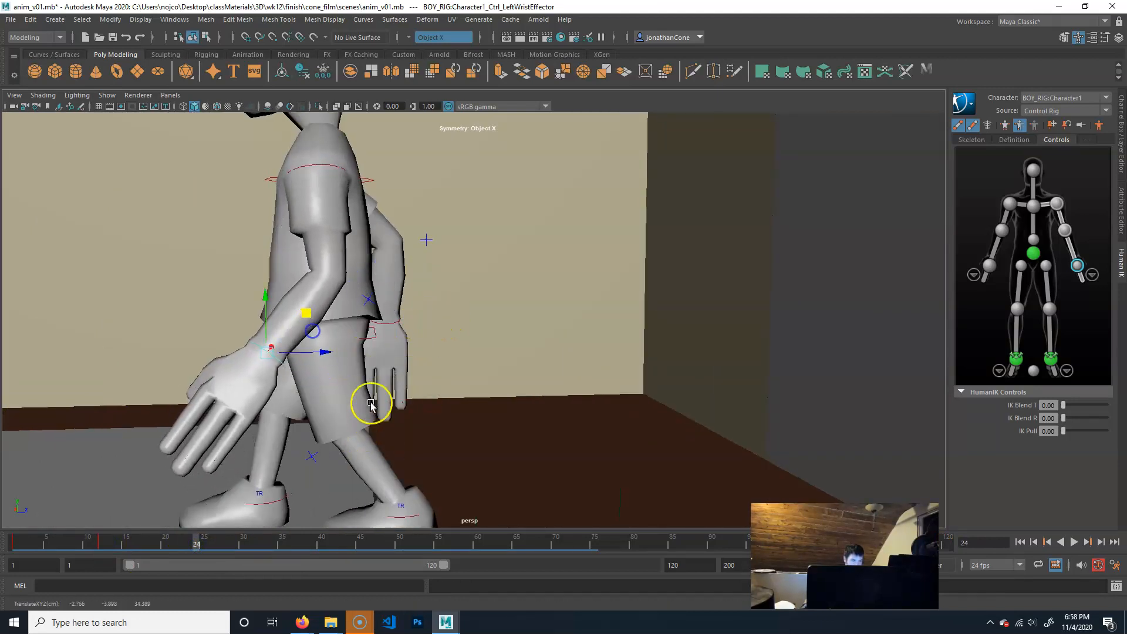
middle_click_drag(371, 404, 455, 392, "alt")
key("s")
Step: Try swinging the left wrist effector backward with a key at frame 37, and delete that key
left_click_drag(199, 543, 290, 549)
left_click(243, 305)
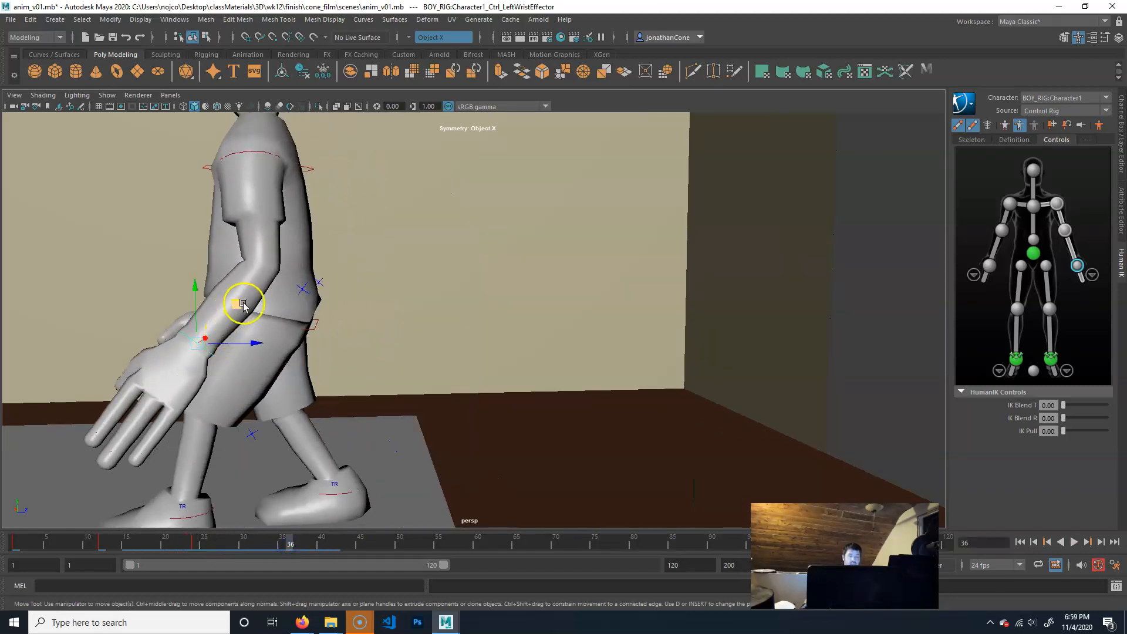
left_click(296, 544)
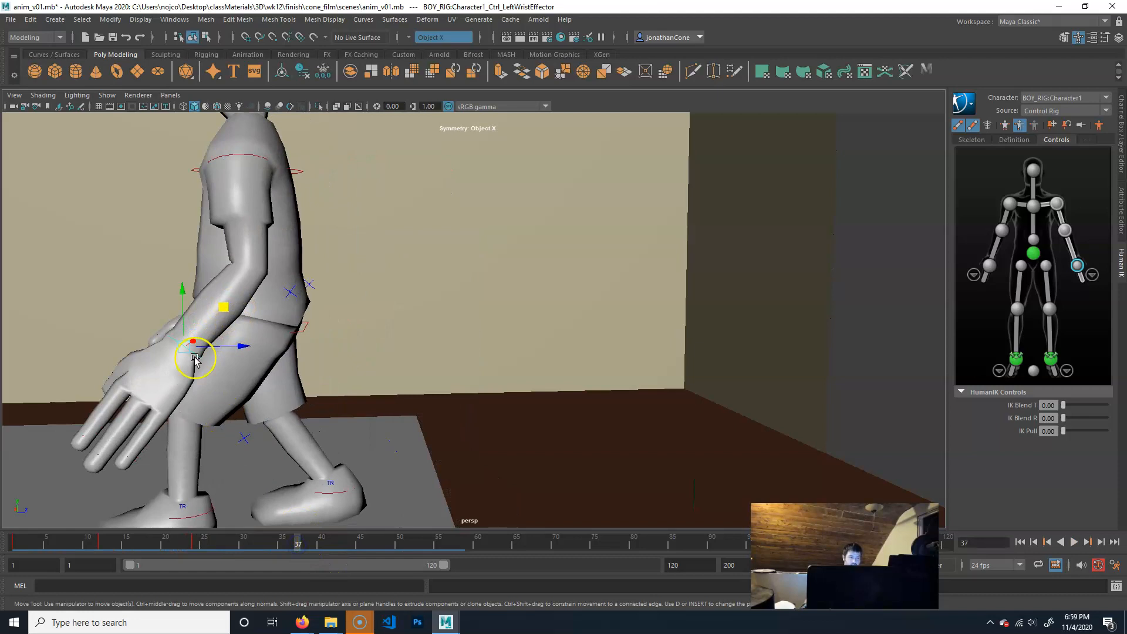
left_click_drag(223, 316, 269, 314)
key("s")
right_click(298, 541)
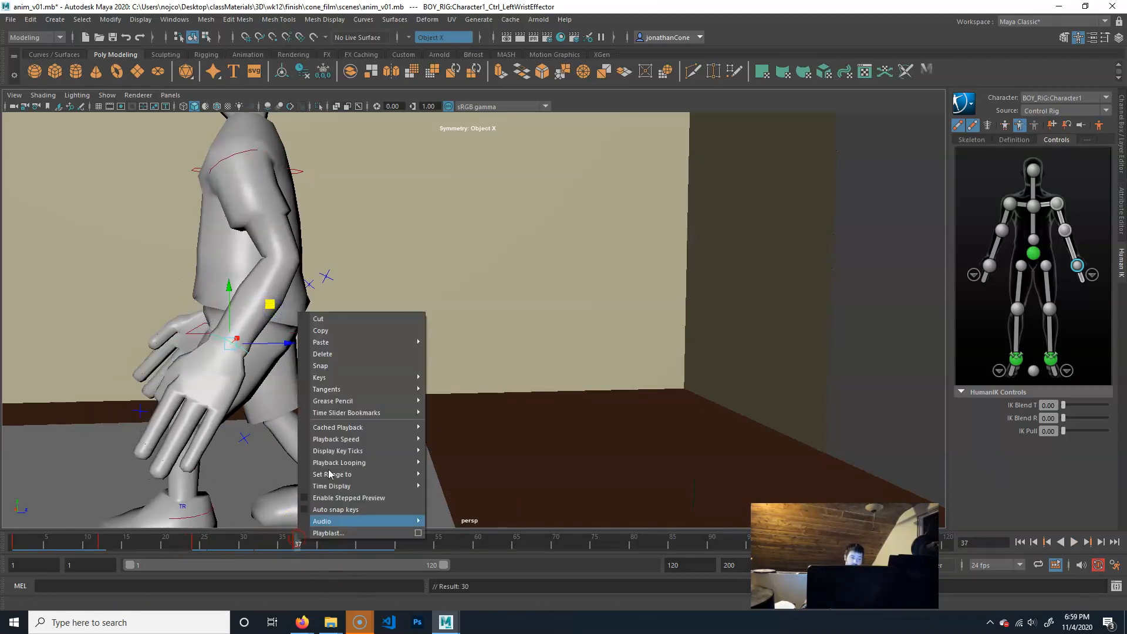
left_click(351, 355)
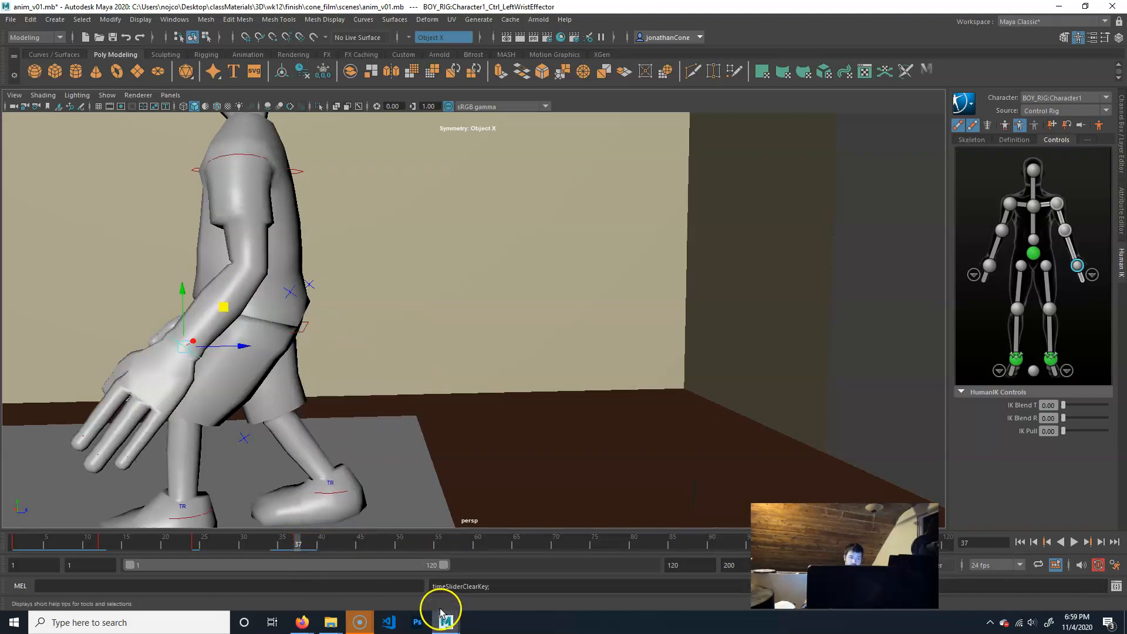
Step: Swing the left wrist effector behind the body and key it at frame 36, and bring it forward and key it at frame 48
left_click(290, 544)
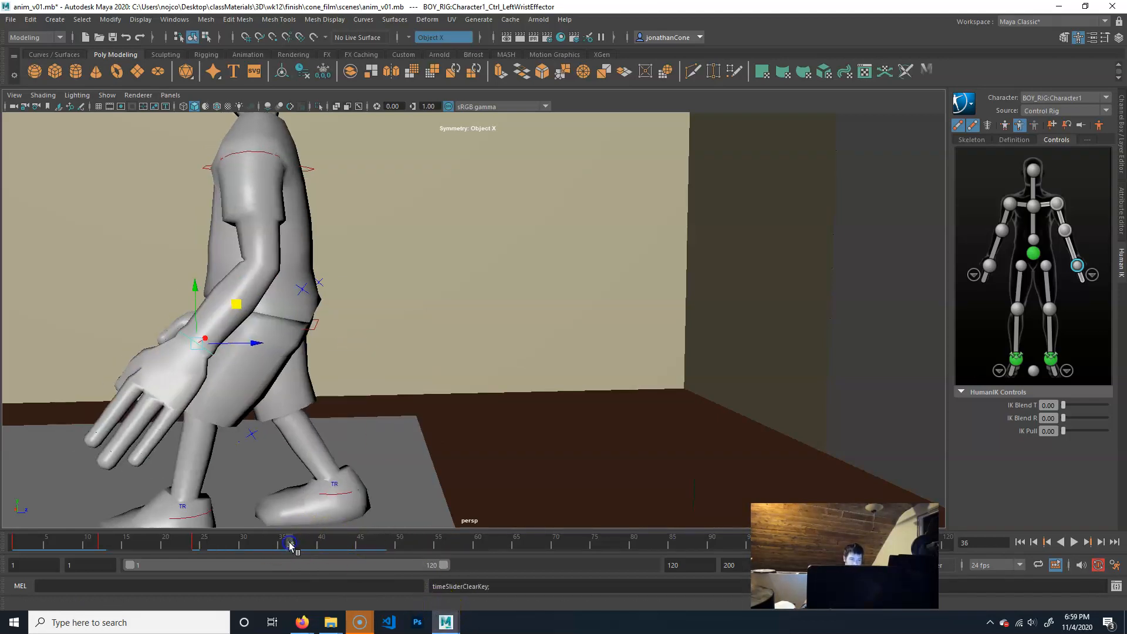
middle_click_drag(295, 356, 375, 351, "alt")
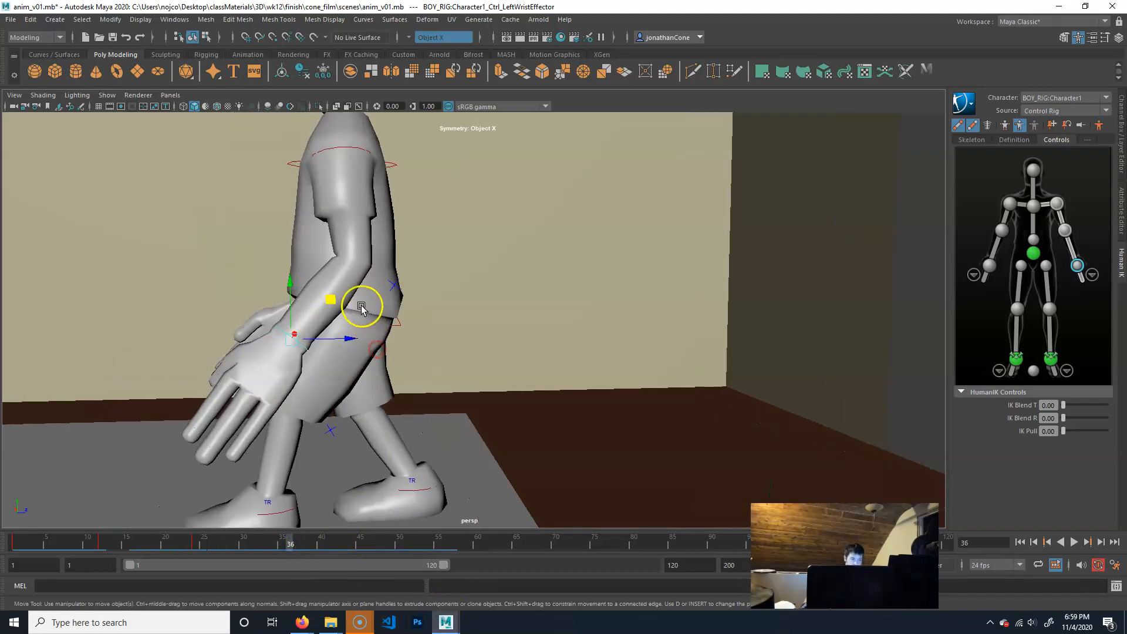
left_click_drag(335, 295, 427, 305)
left_click_drag(294, 551, 385, 550)
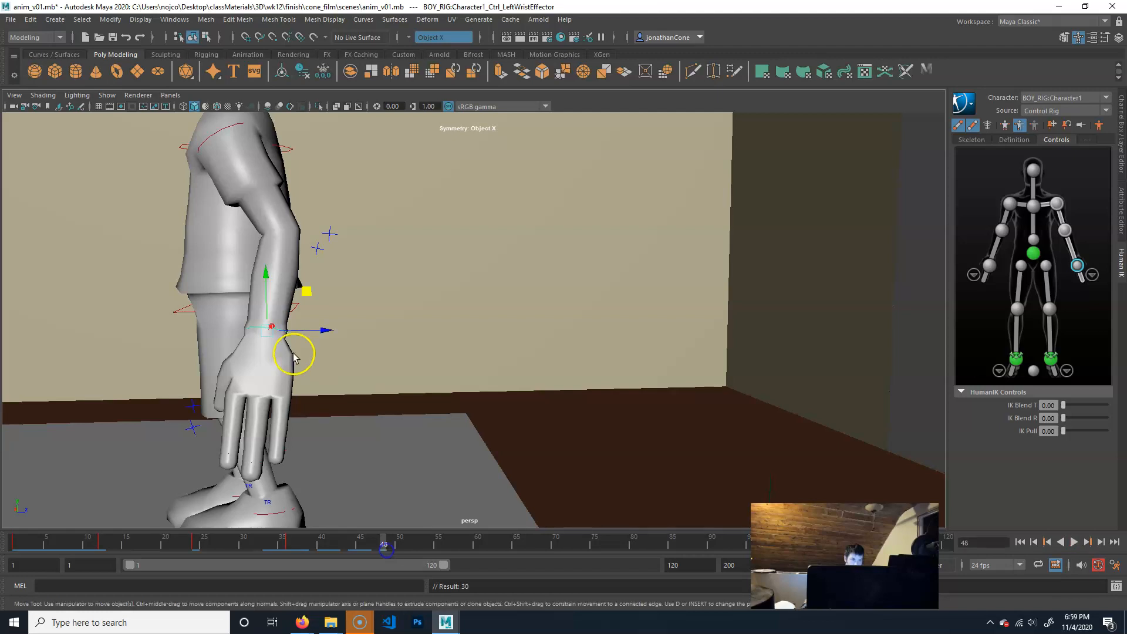
left_click_drag(300, 294, 245, 307)
Step: Play the walk from the first frame and scrub through it to check the left arm swing against the leg motion
right_click_drag(357, 402, 252, 383, "alt")
left_click_drag(252, 383, 482, 377, "alt")
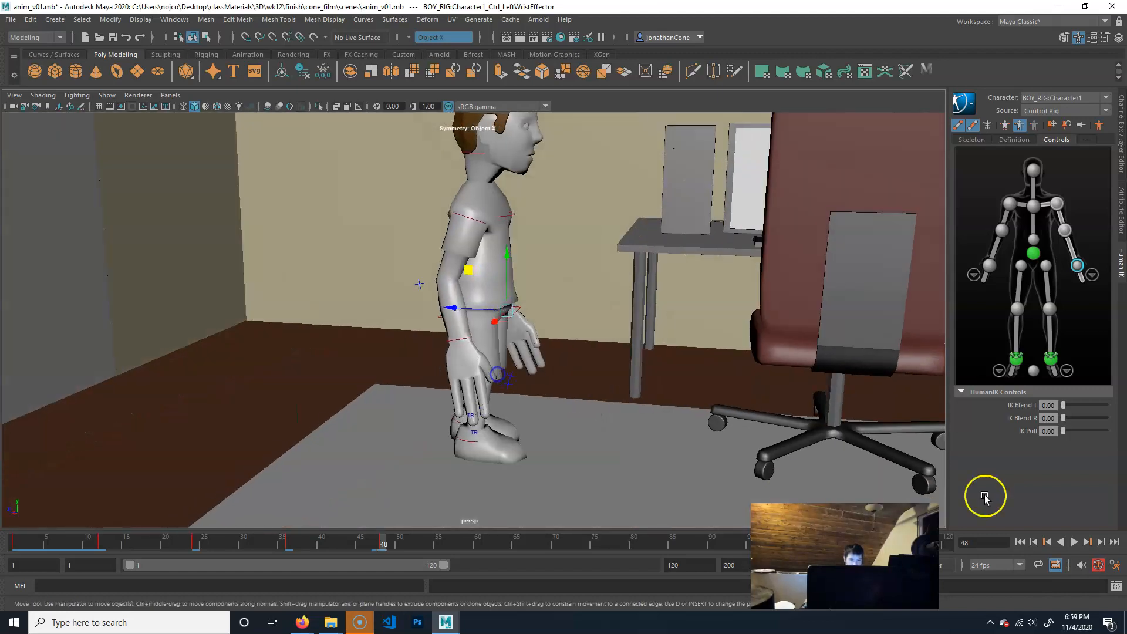
left_click(1020, 541)
left_click(1074, 541)
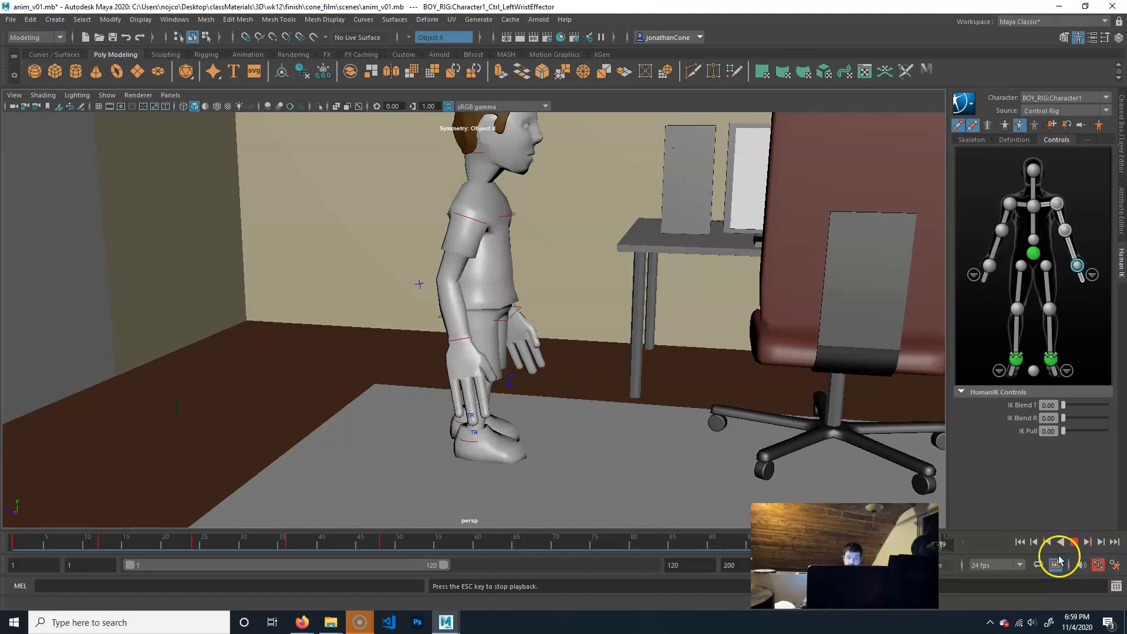
left_click(1072, 543)
left_click_drag(594, 403, 505, 376, "alt")
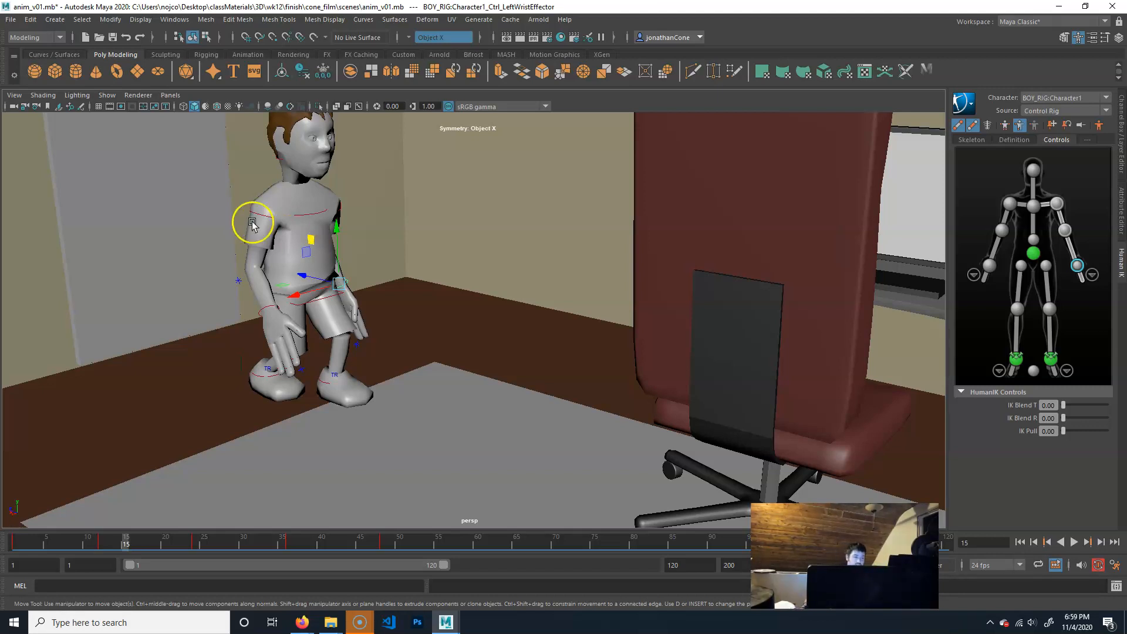
mouse_move(118, 545)
left_mouse_down()
mouse_move(47, 536)
mouse_move(377, 533)
mouse_move(264, 523)
mouse_move(246, 532)
left_mouse_up()
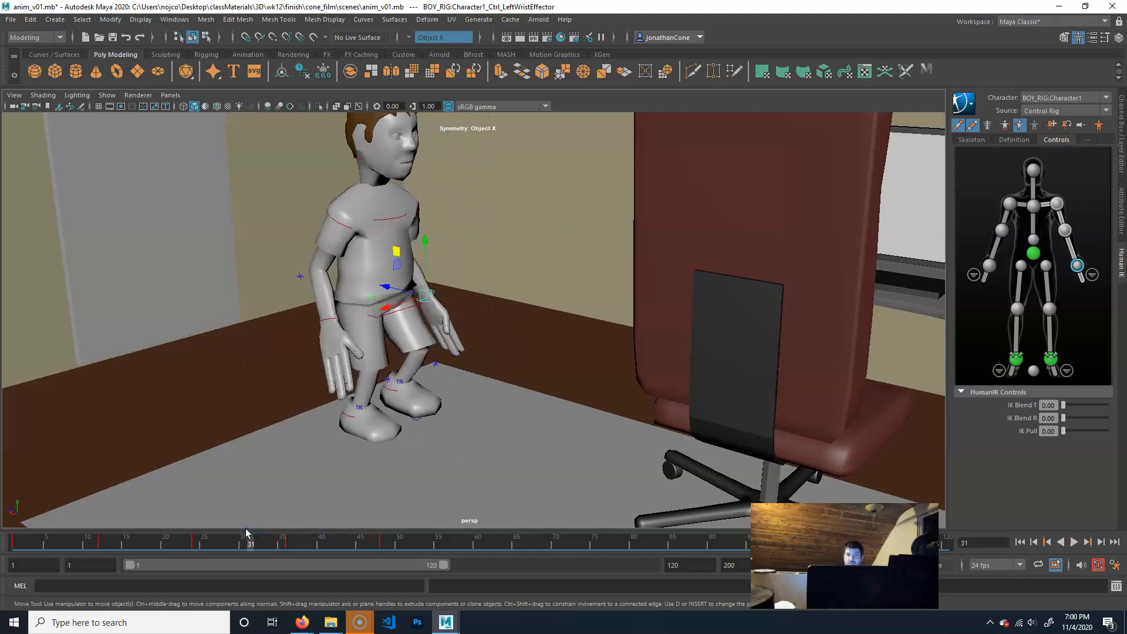